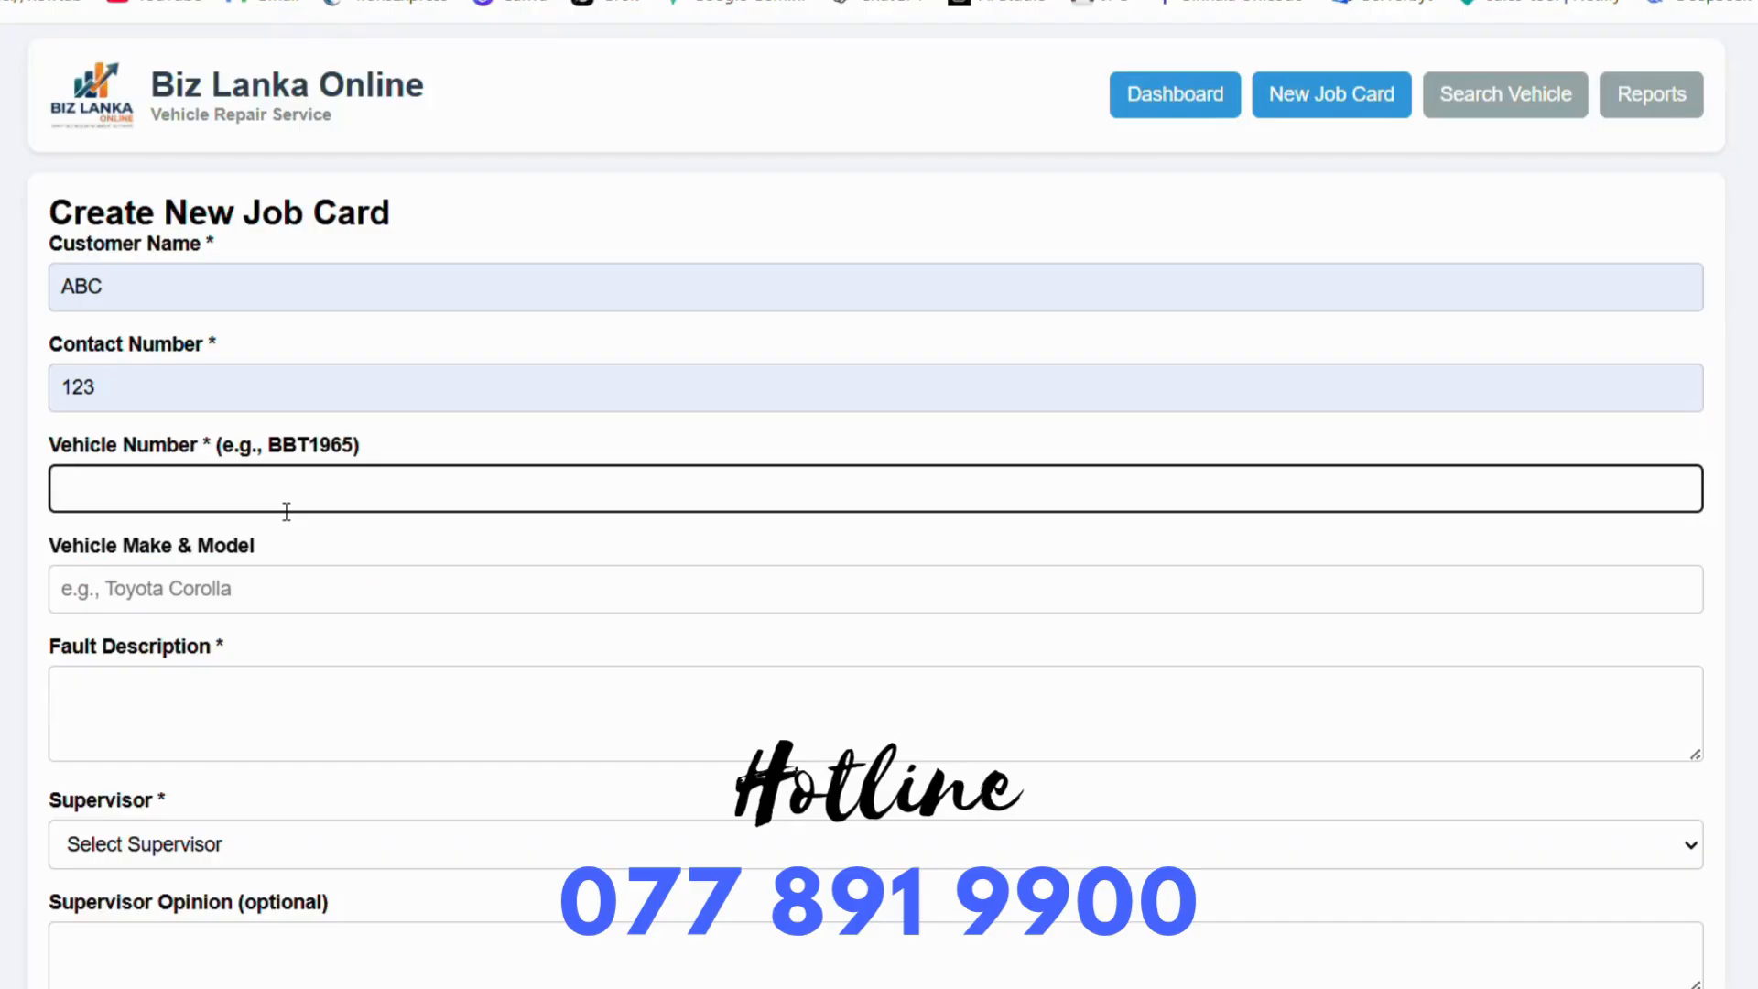
# Fill in the new job card's vehicle number AAA2525, make Toyota and fault description "AC not working".
pyautogui.click(330, 611)
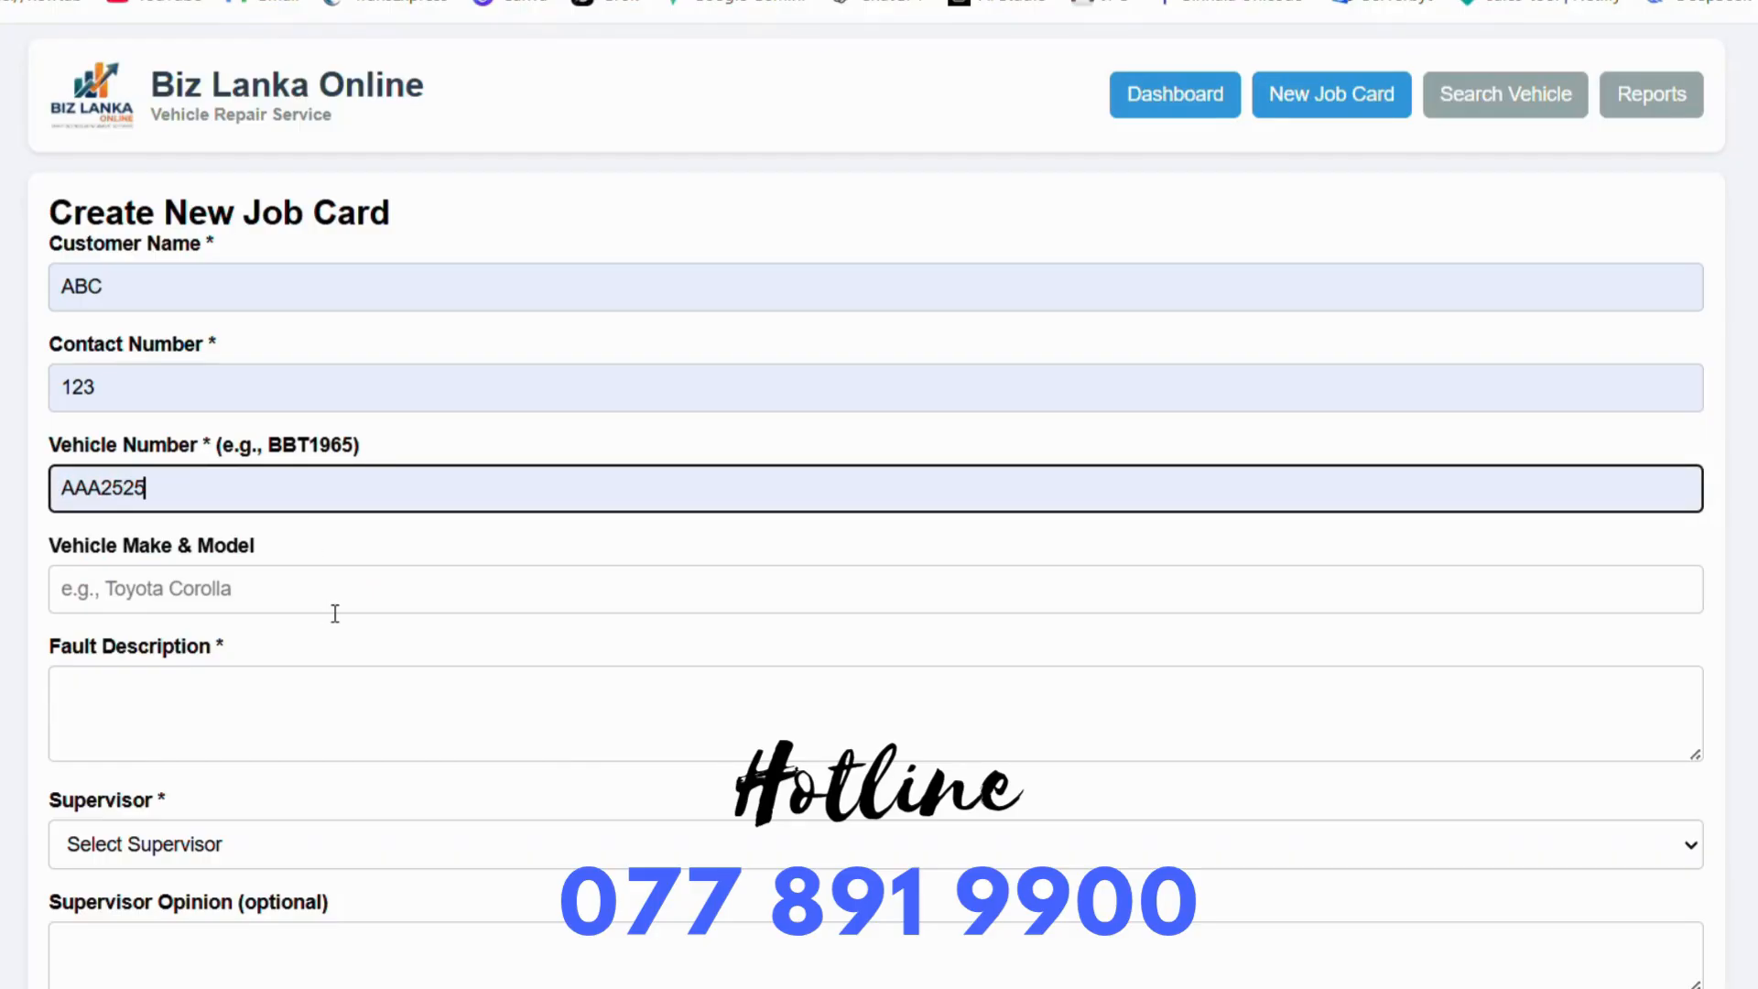
pyautogui.click(343, 610)
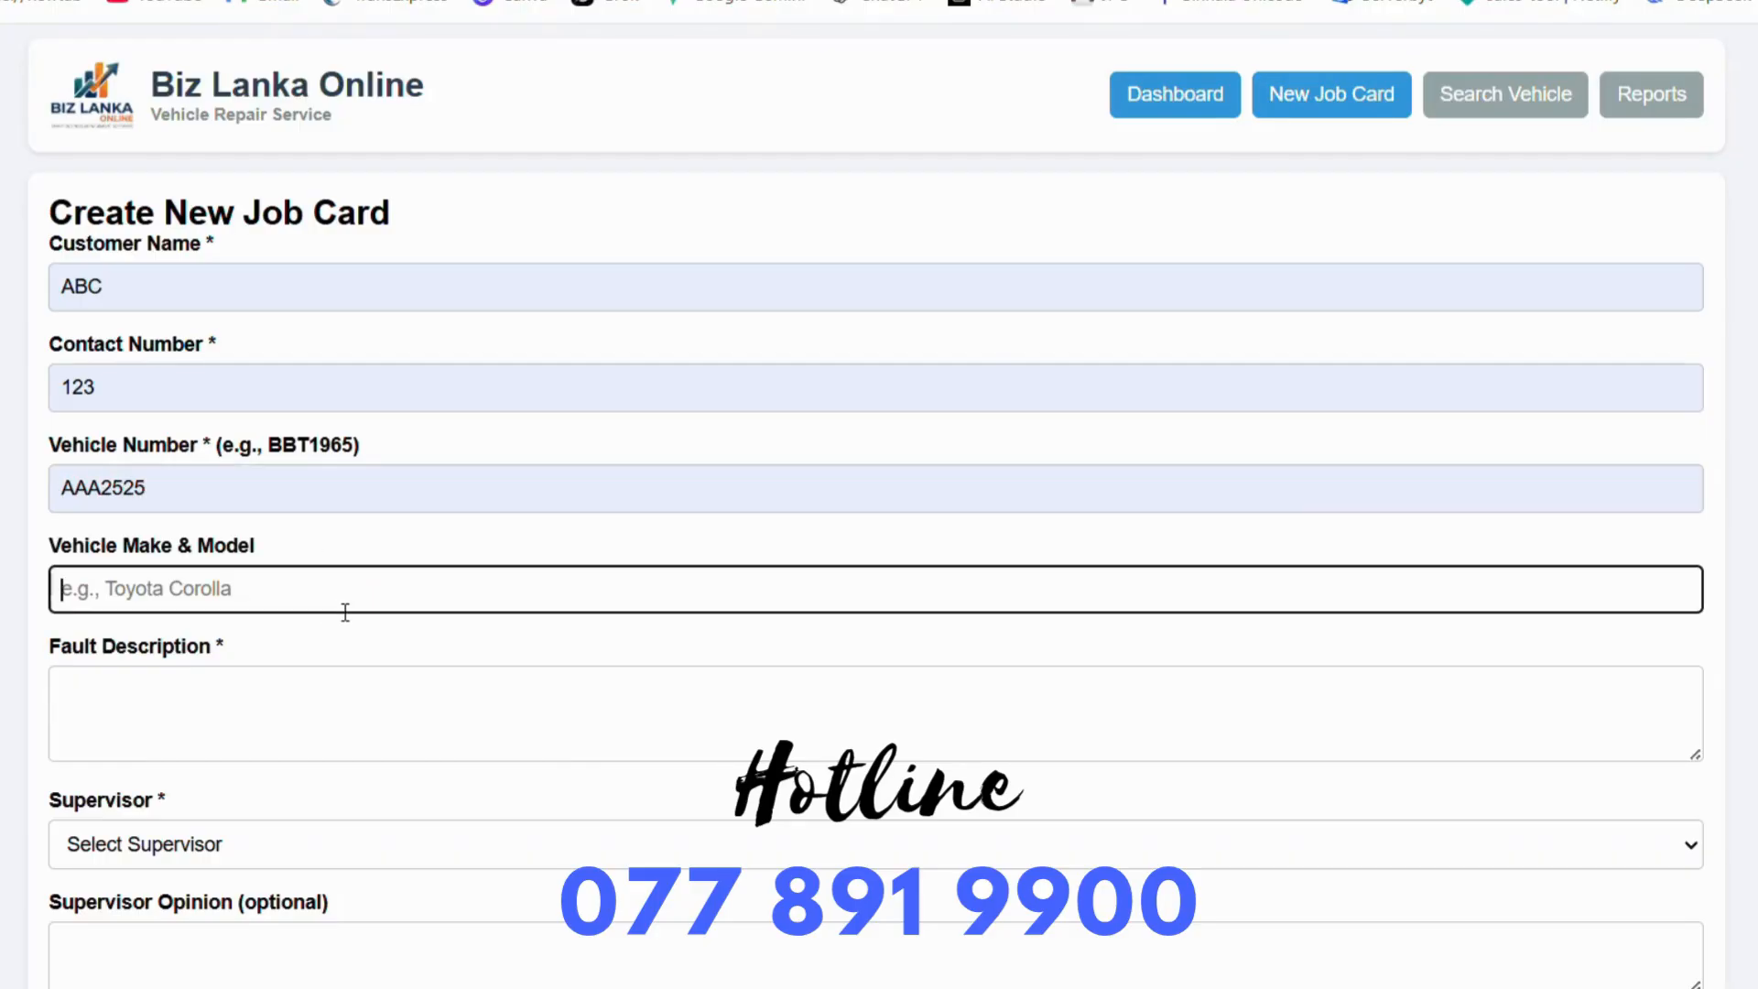
pyautogui.click(283, 661)
pyautogui.click(257, 694)
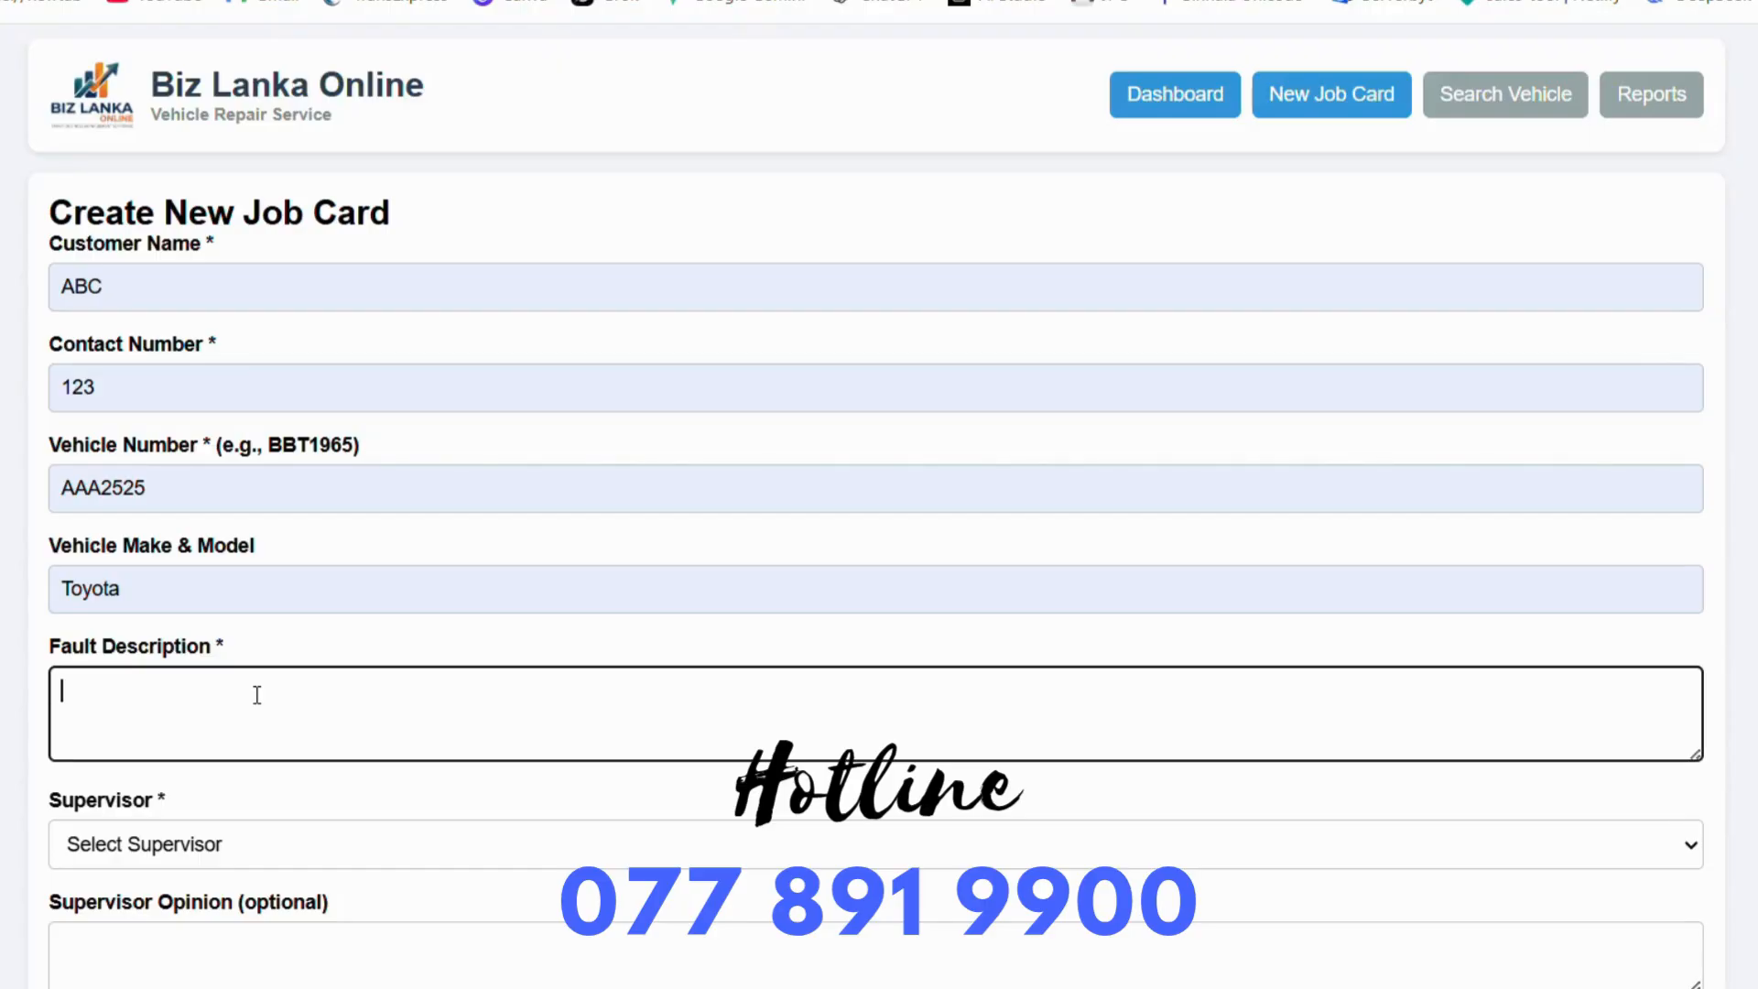
pyautogui.write('AC not working')
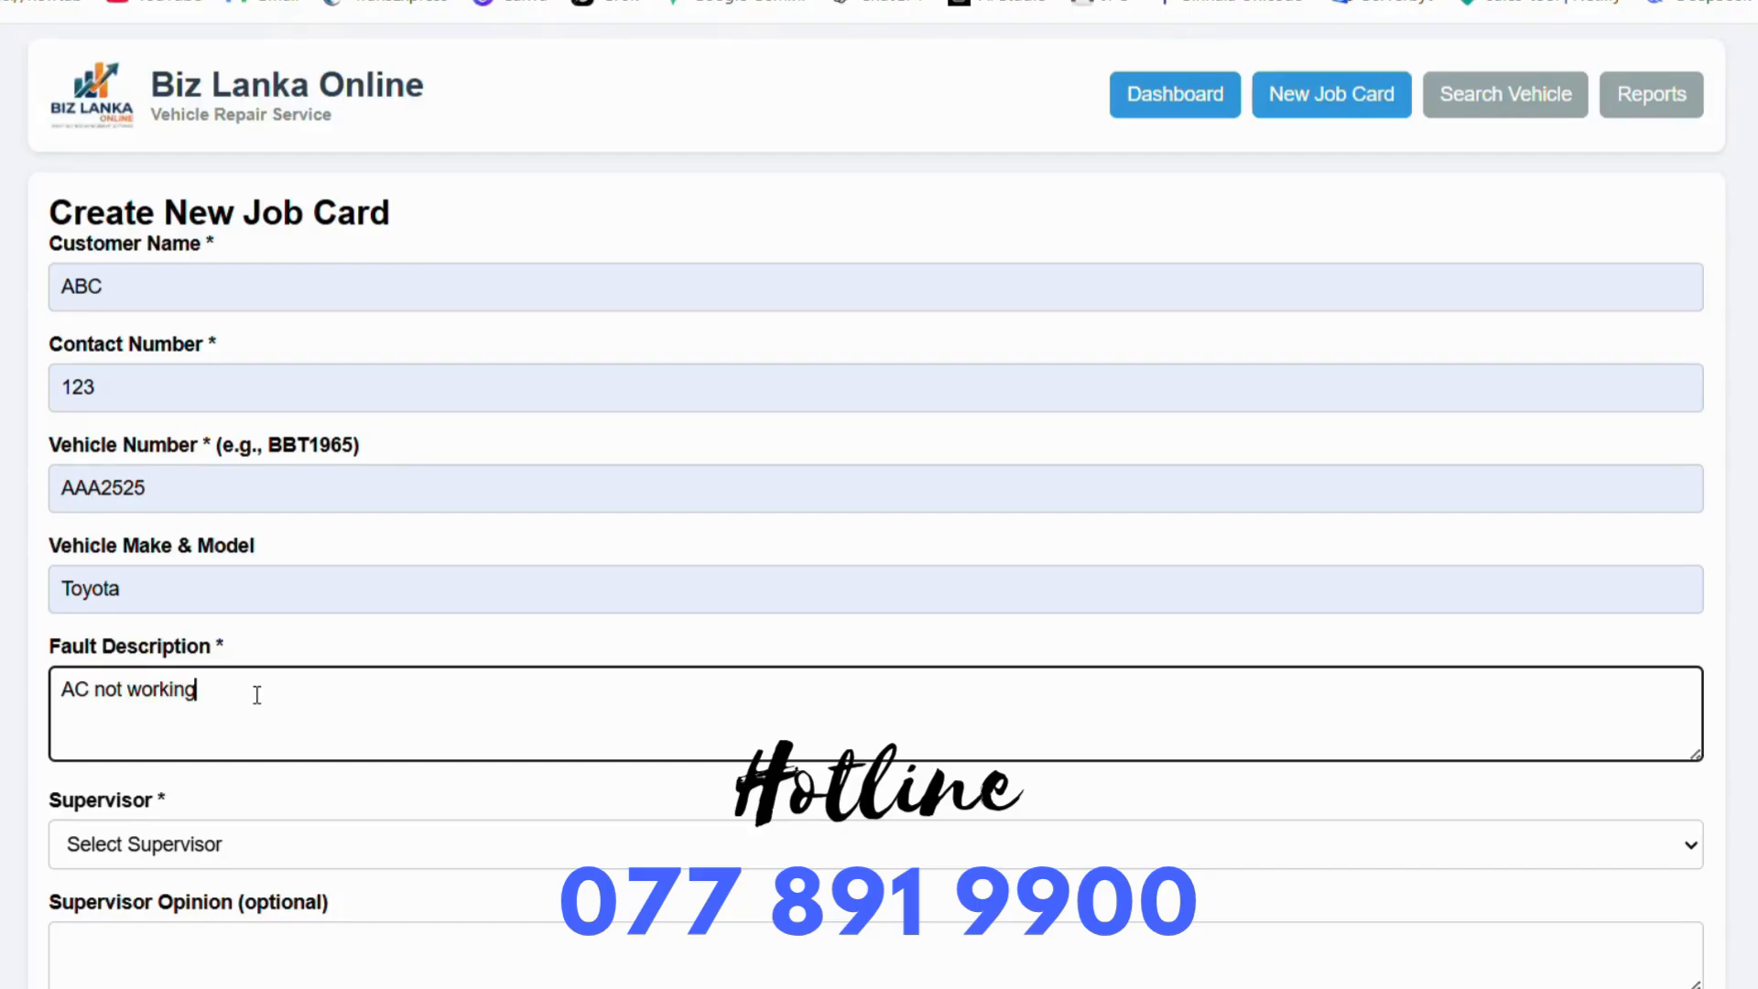
# Assign the supervisor, enter "Service" as the supervisor opinion, and save the new job card.
pyautogui.scroll(-2, 664, 698)
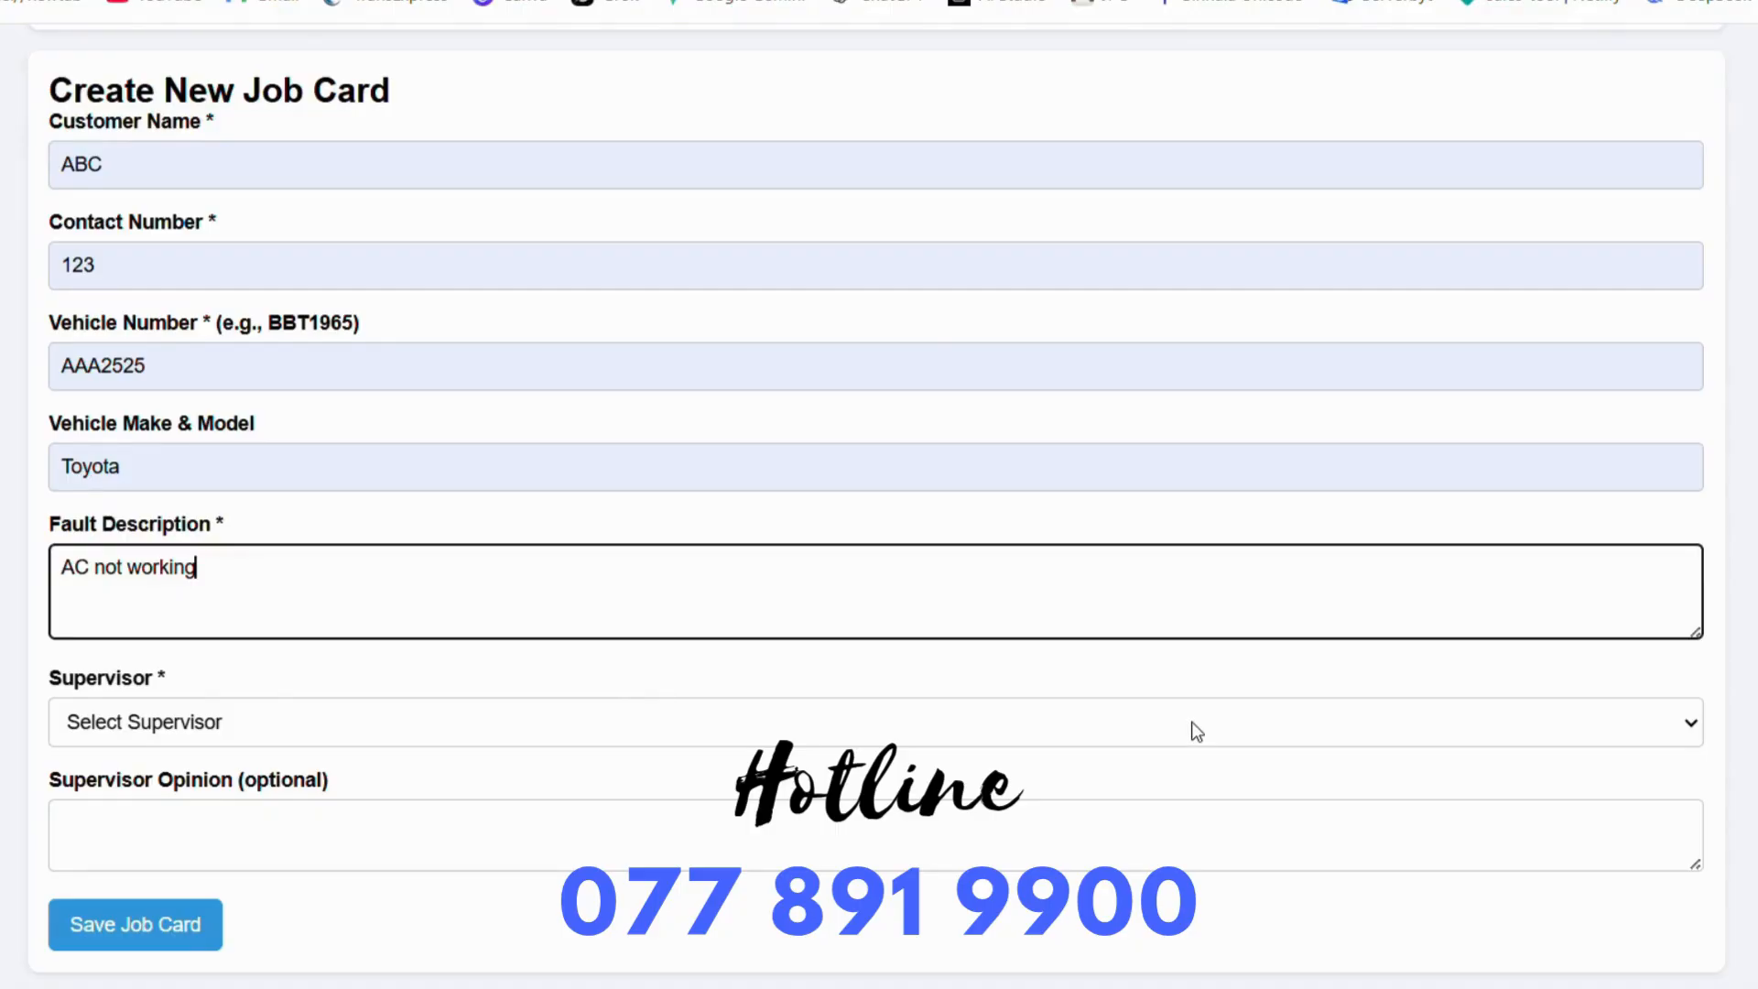
pyautogui.click(1670, 719)
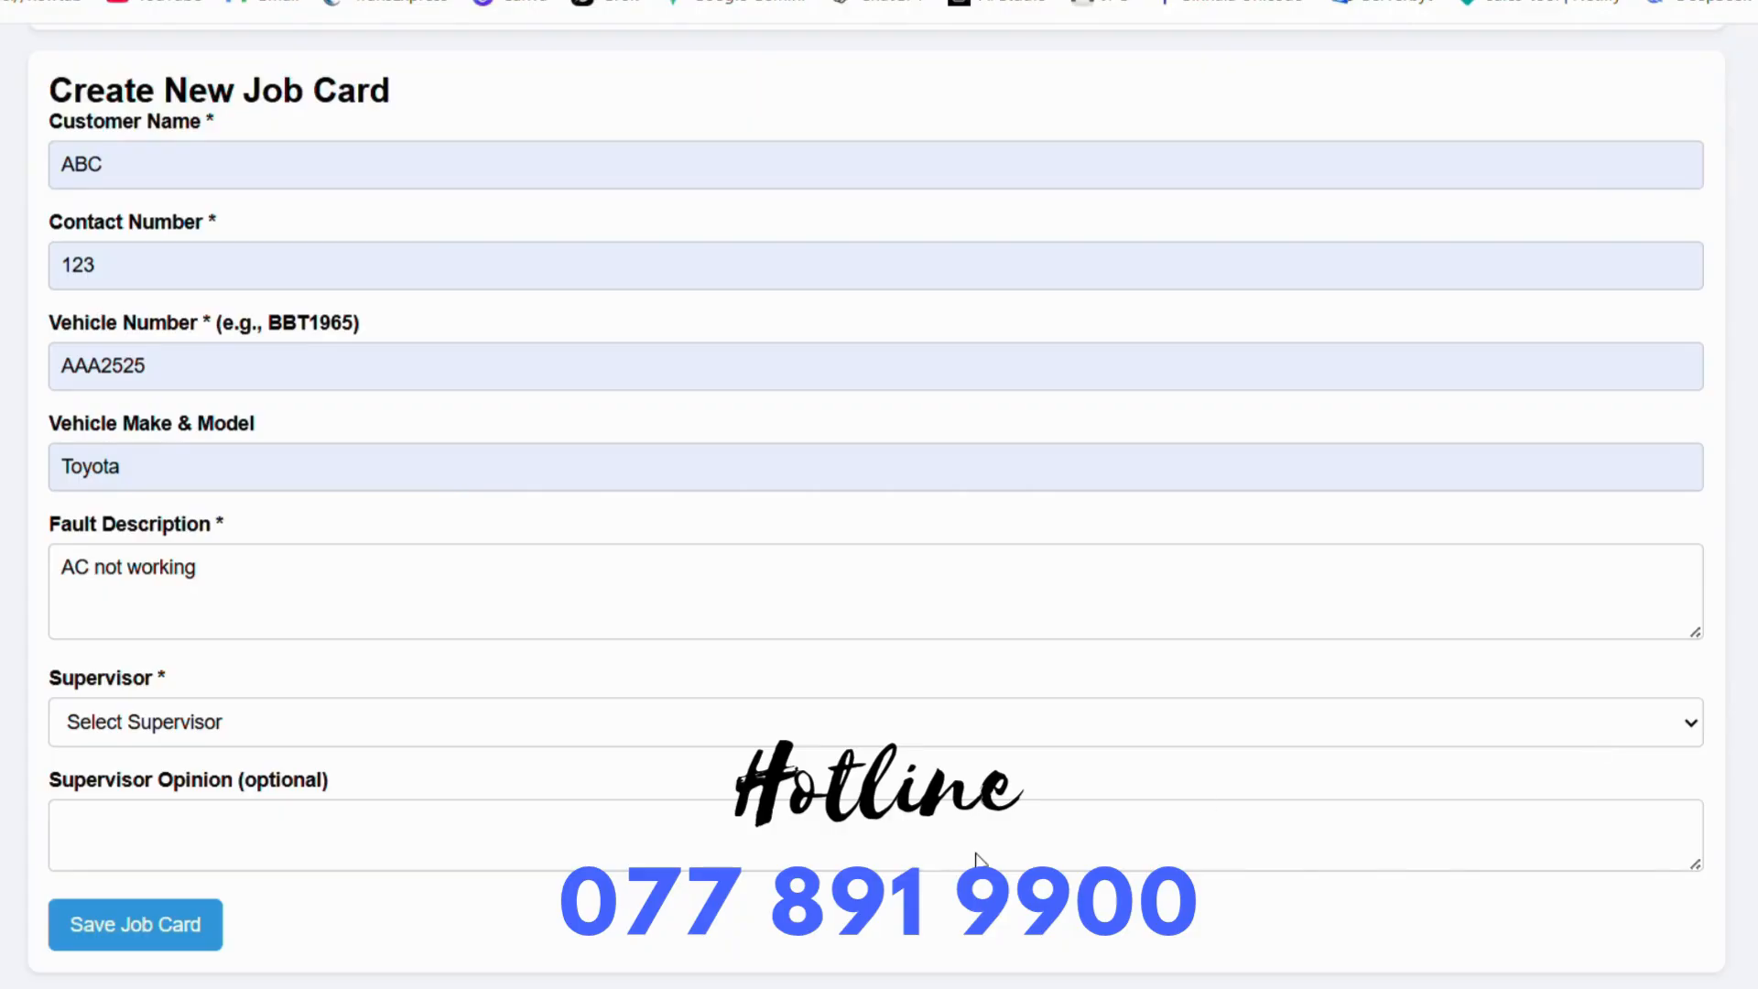
pyautogui.click(897, 909)
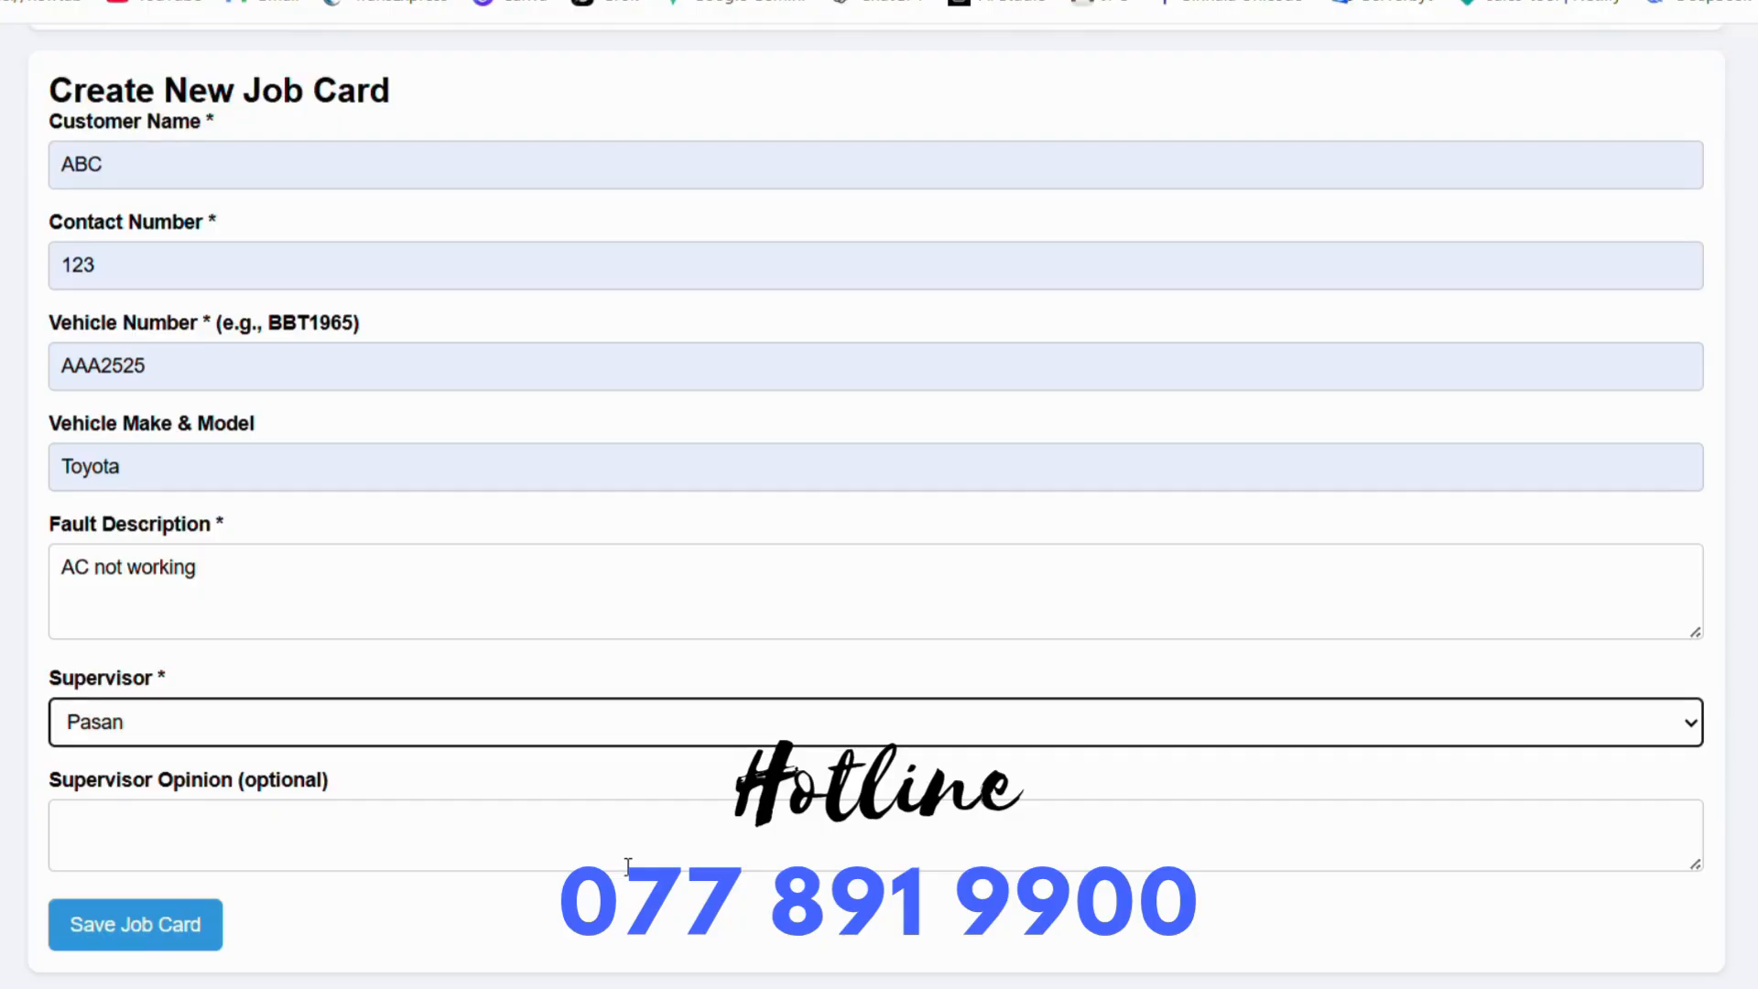
pyautogui.click(361, 824)
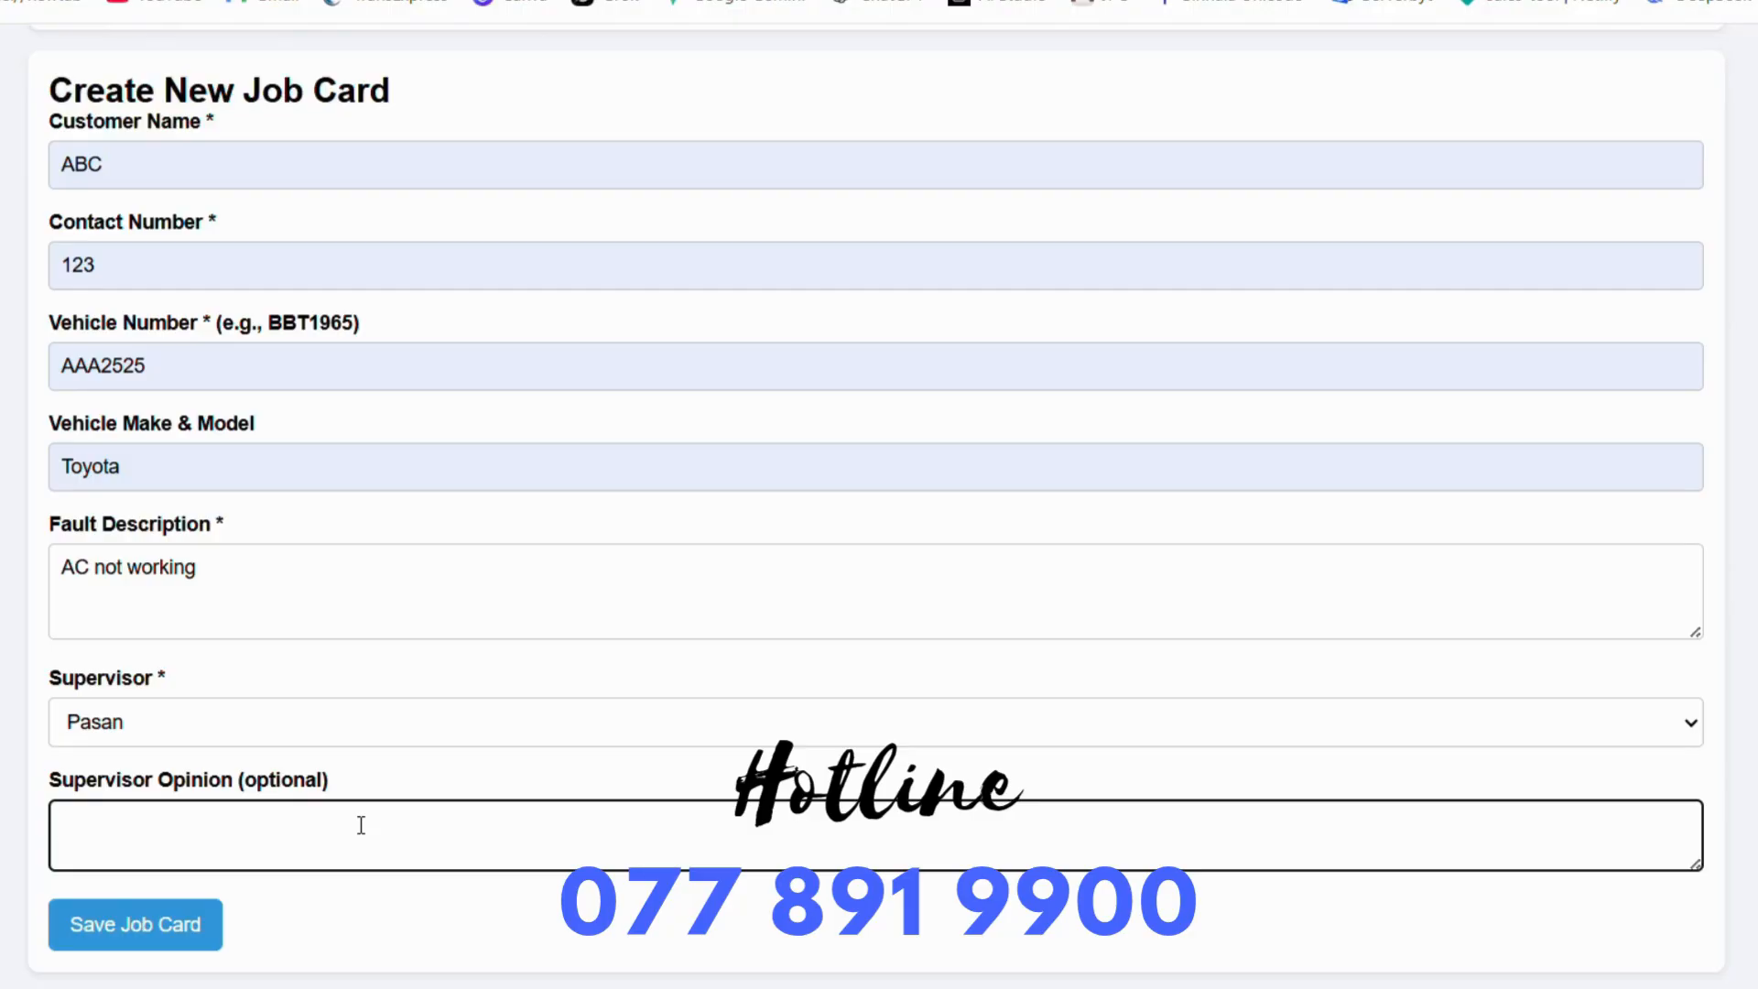
pyautogui.write('Service')
pyautogui.click(163, 930)
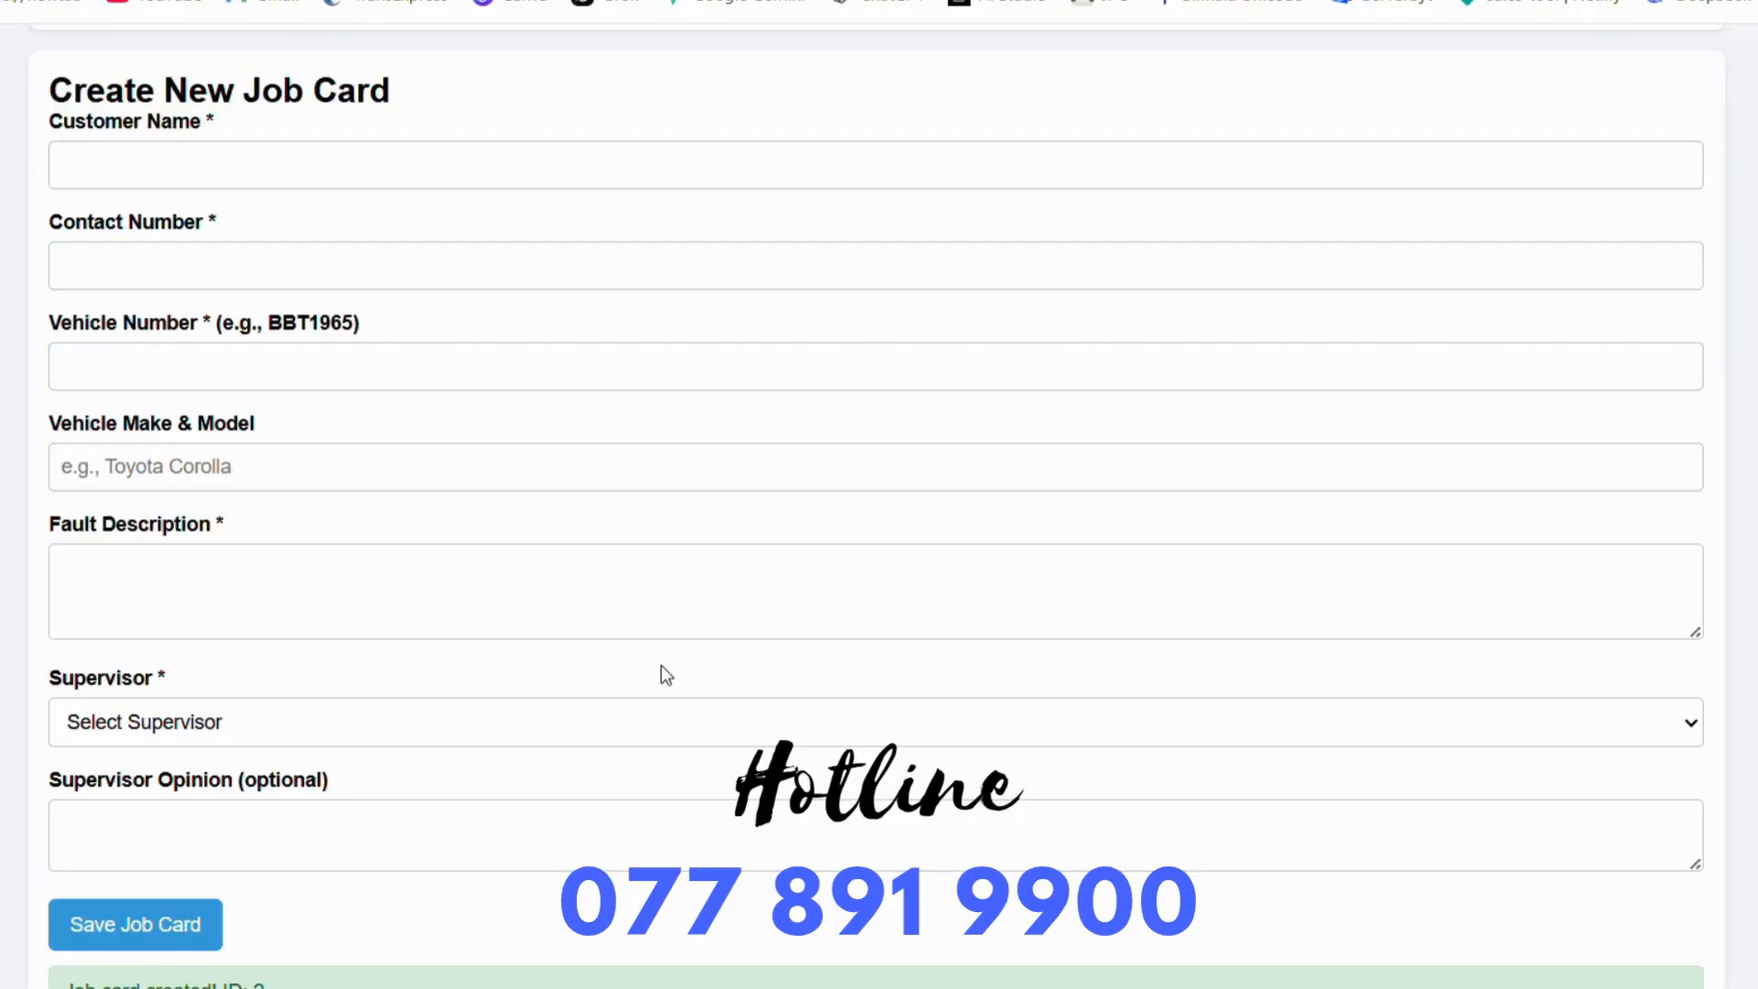
# Open the open-status AAA2525 job card from the dashboard and set its status to In Progress.
pyautogui.scroll(2, 711, 643)
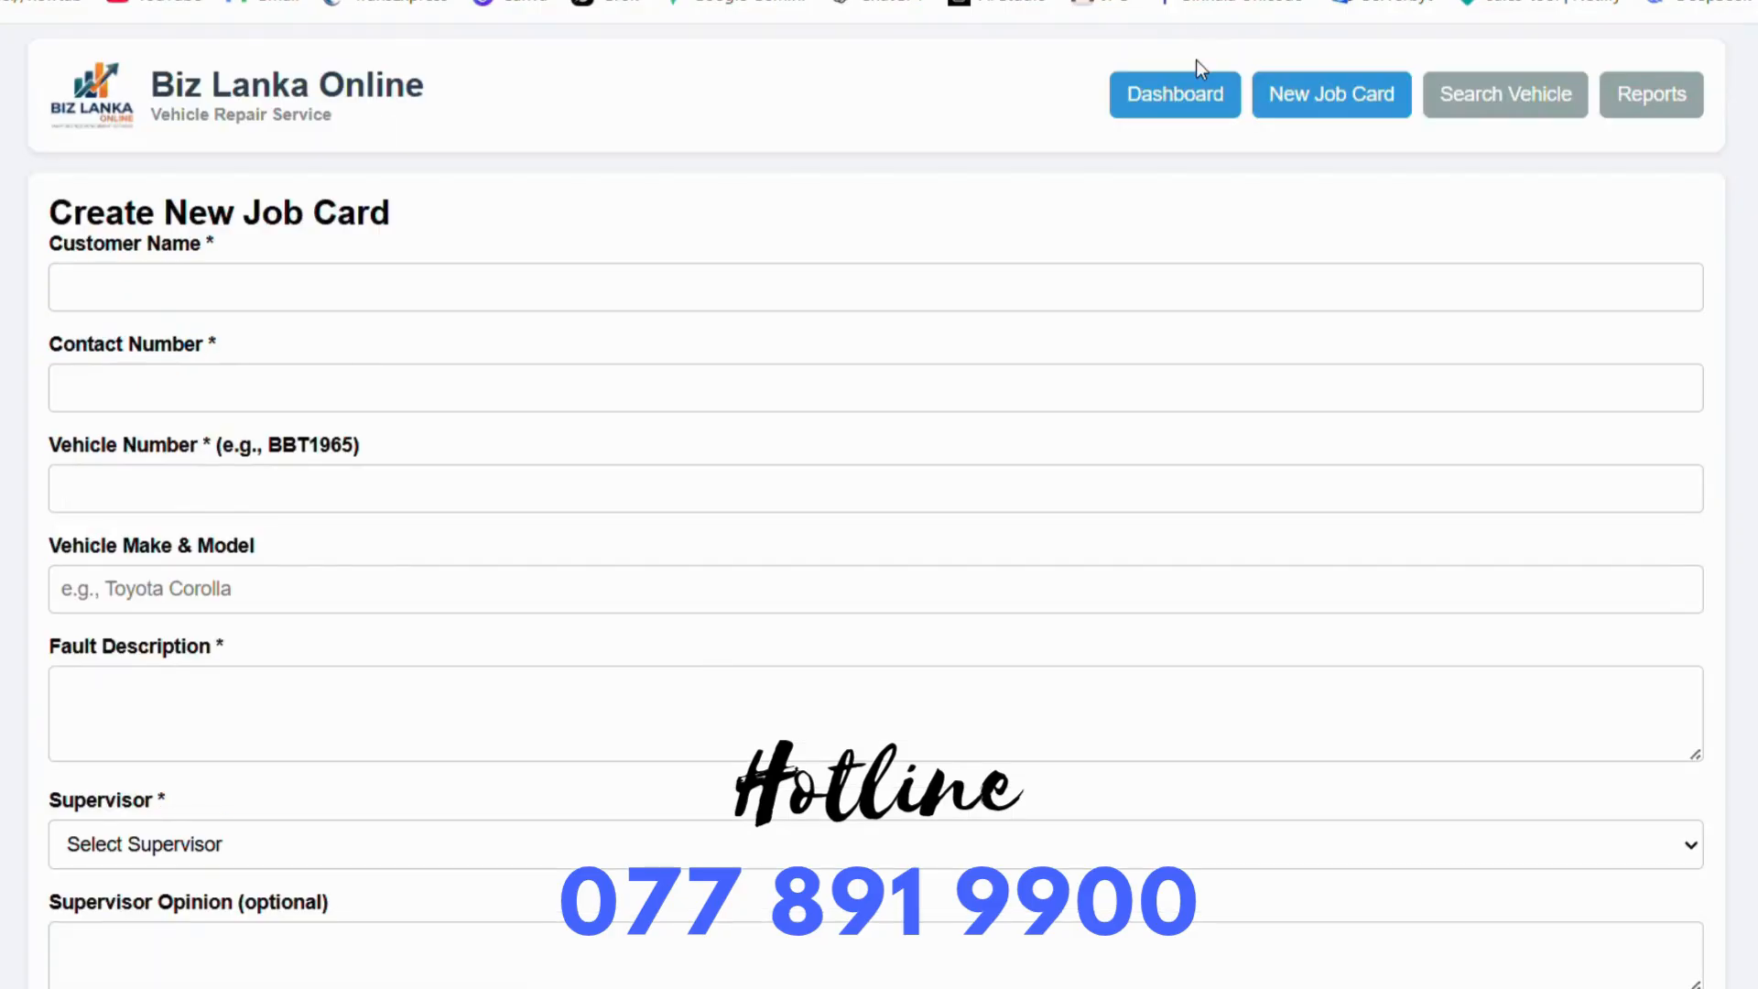
pyautogui.click(1184, 94)
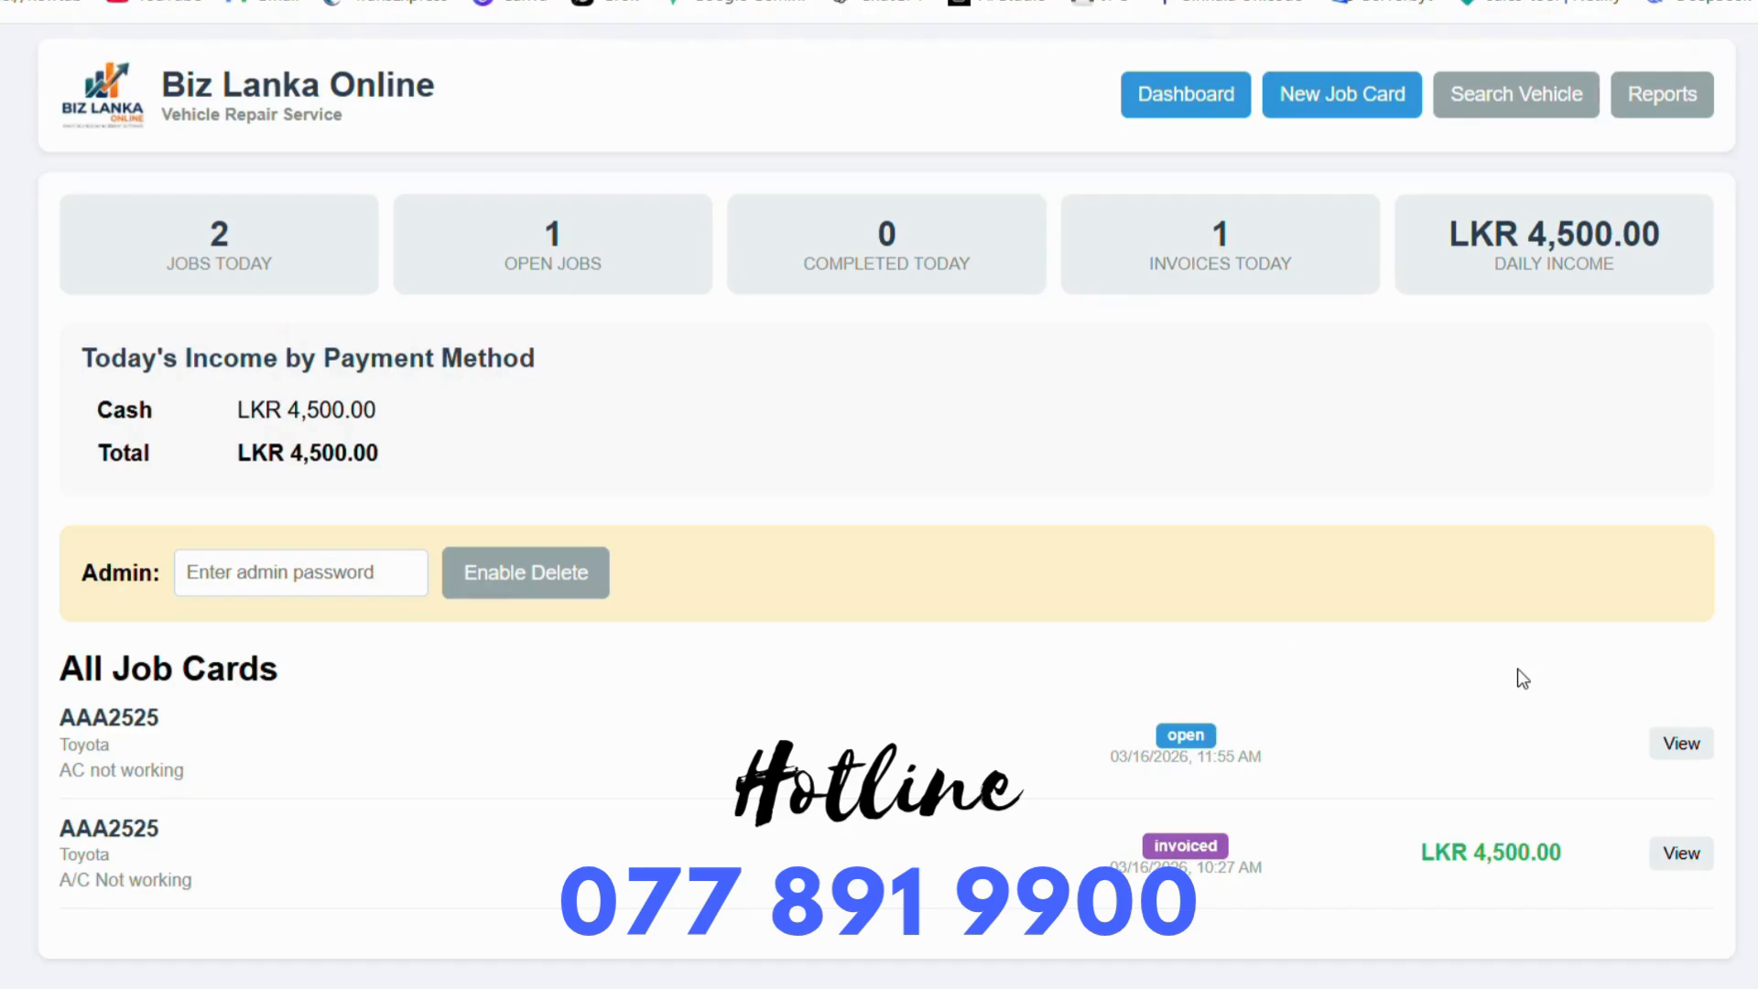
pyautogui.click(1683, 744)
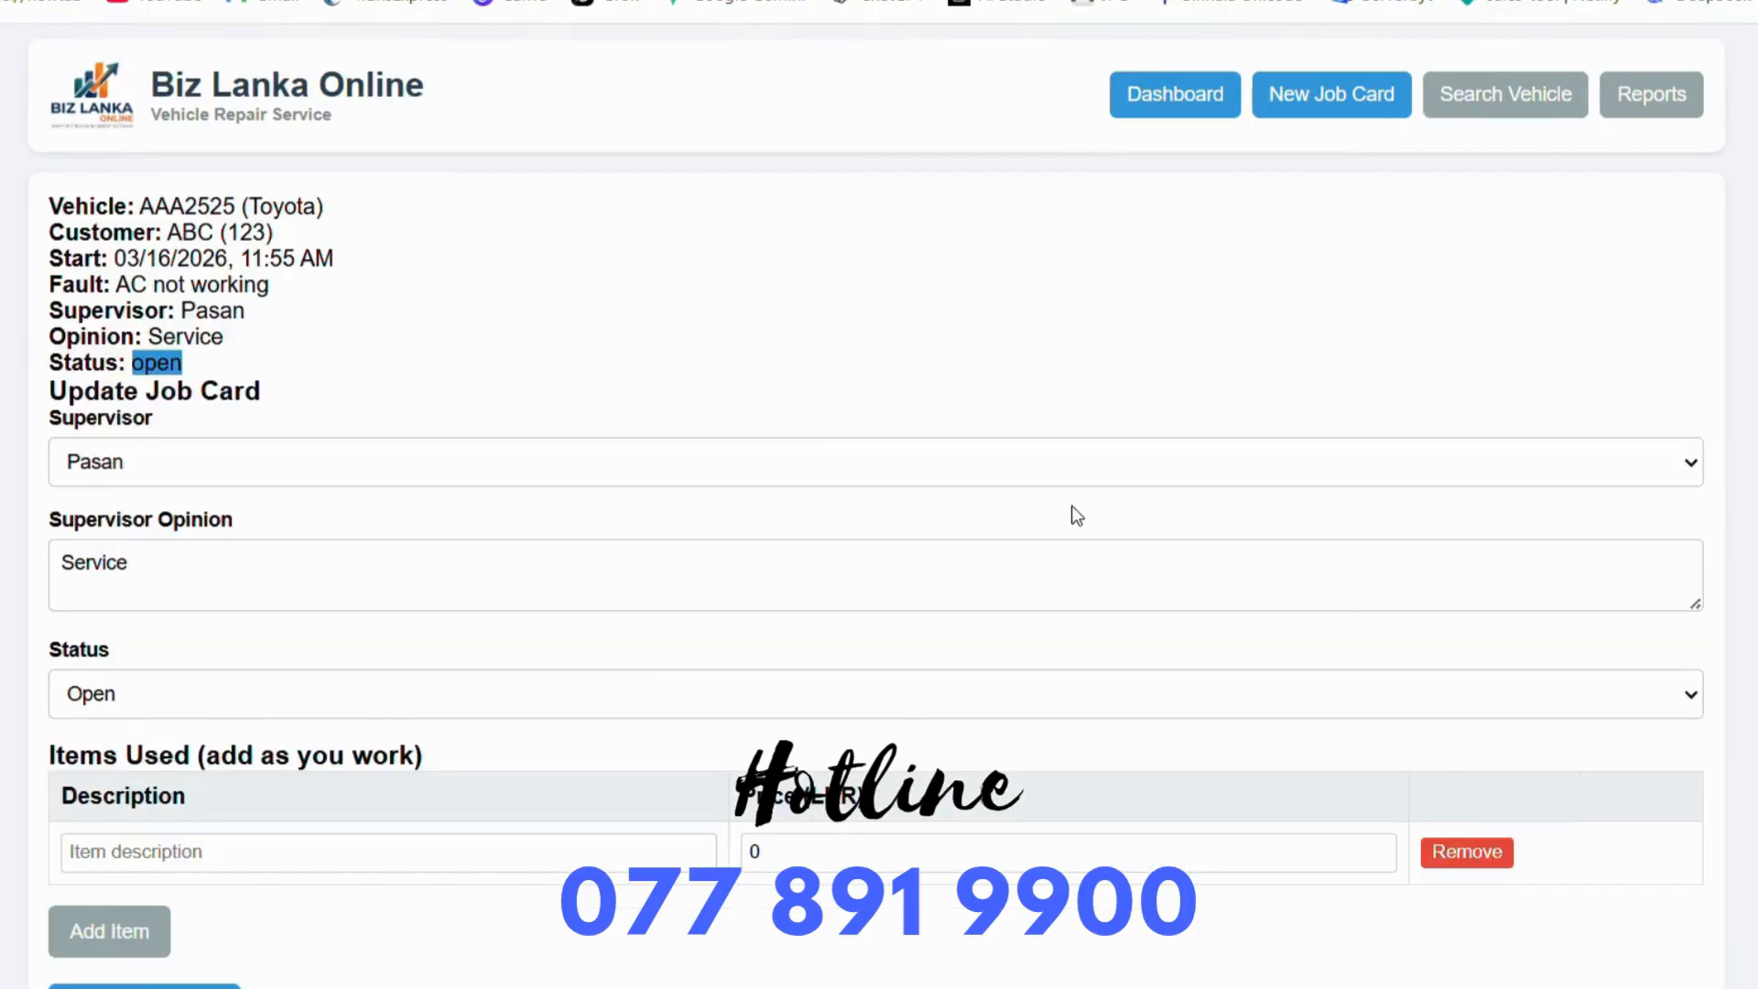
pyautogui.scroll(-1, 925, 443)
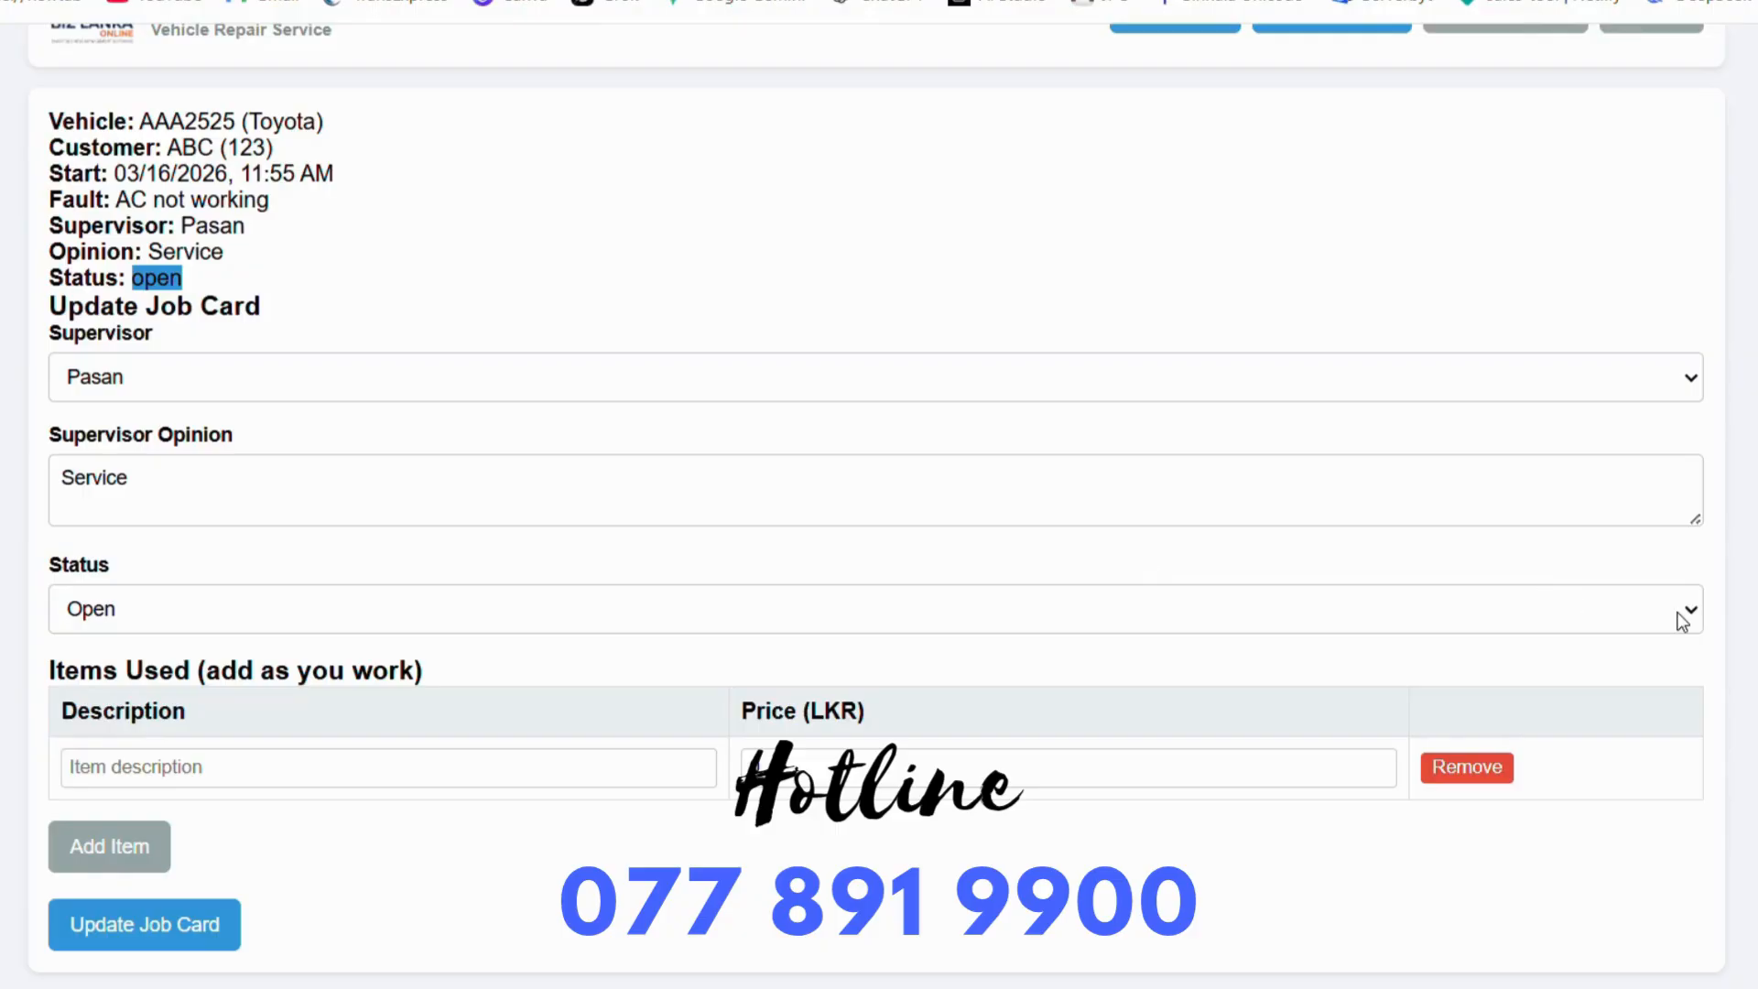
pyautogui.click(1389, 688)
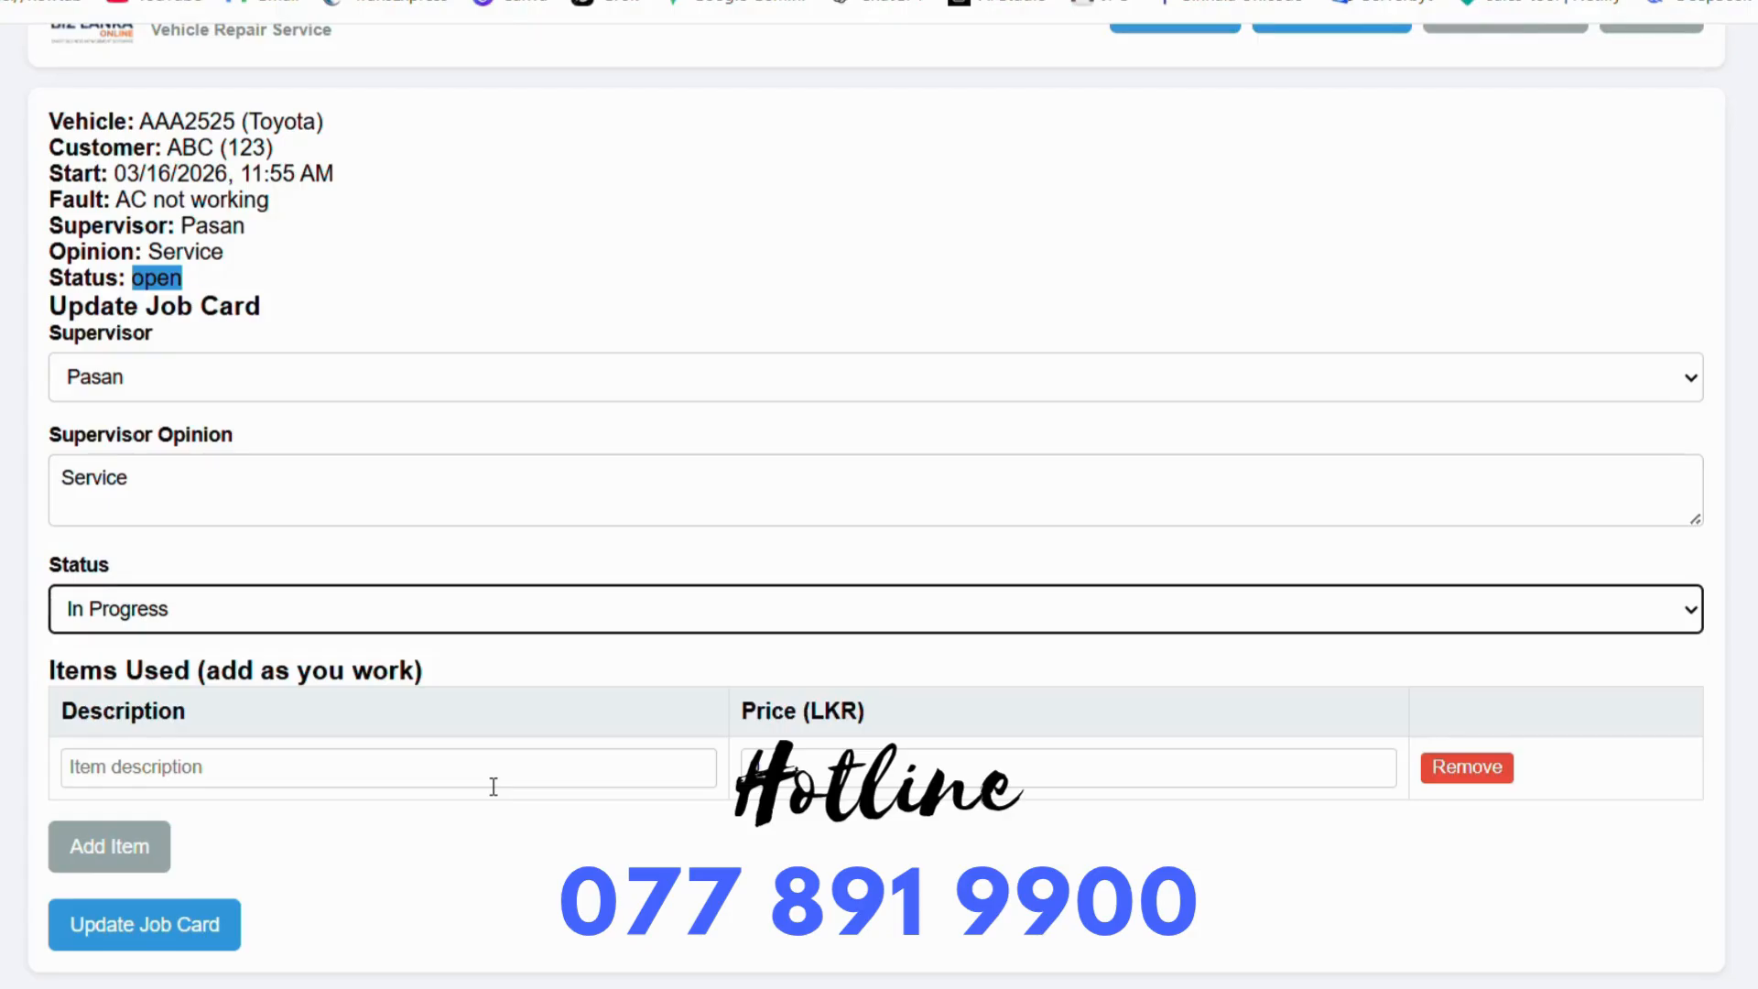
# Enter a Filter item priced at 2000 LKR, append a blank item row, and update the job card.
pyautogui.click(541, 781)
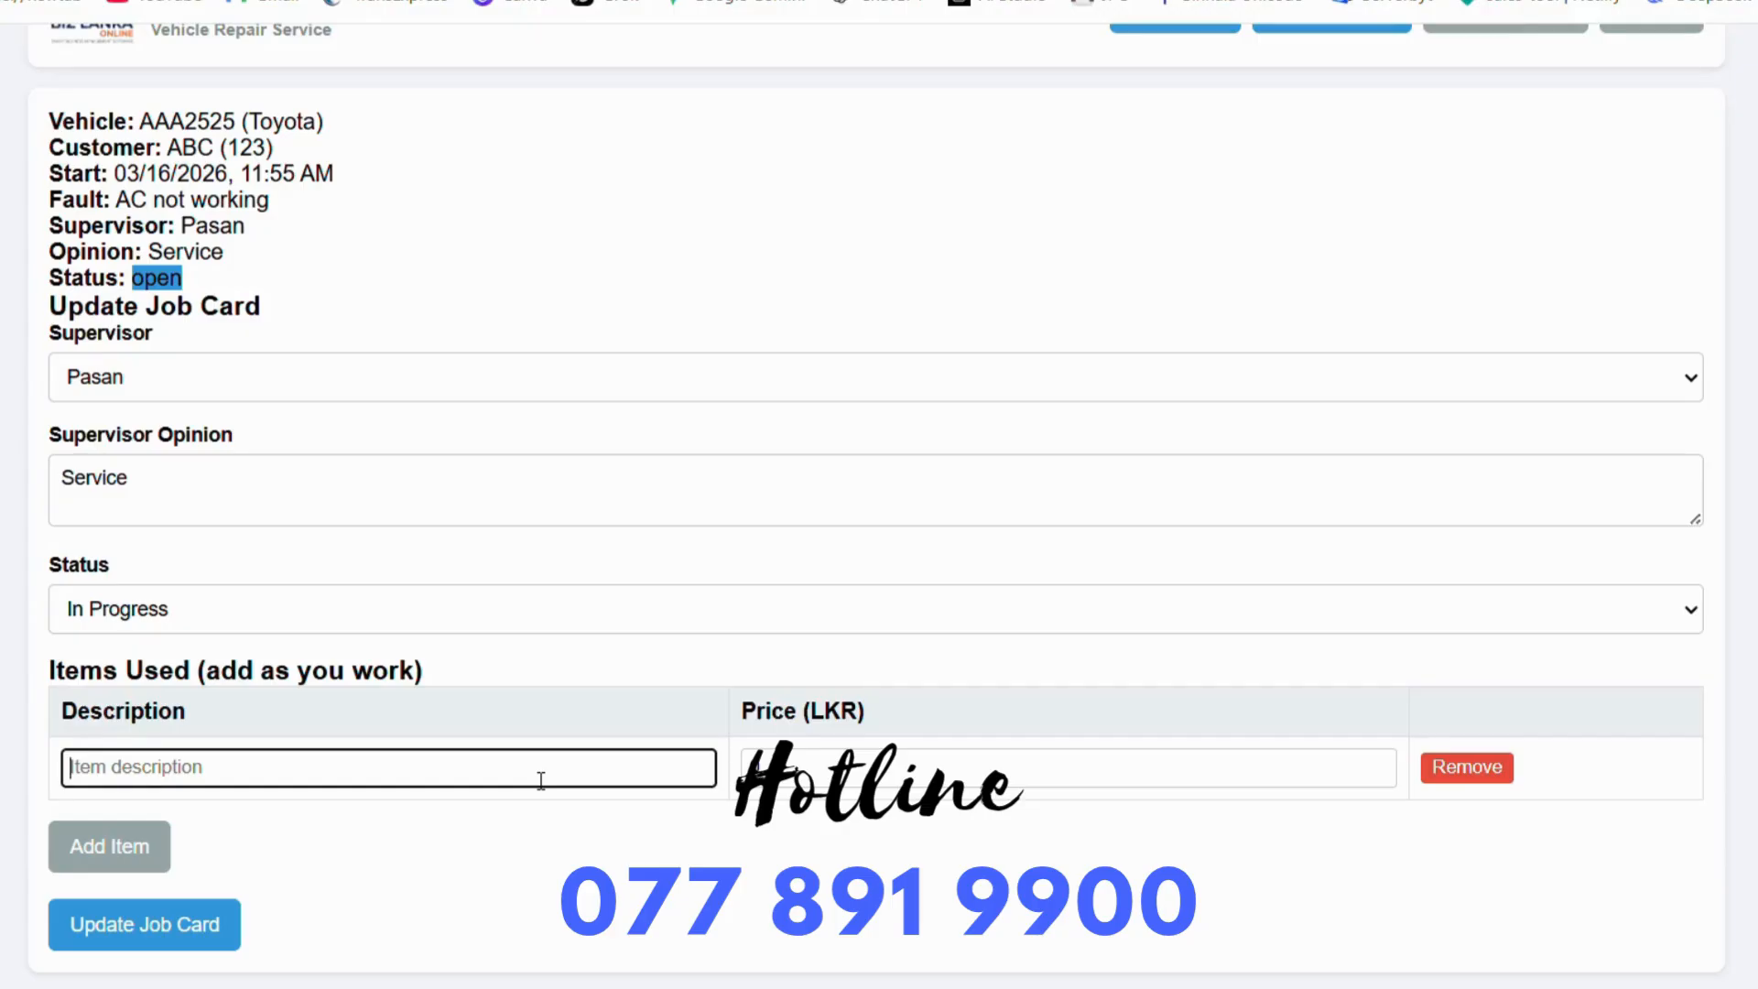
pyautogui.write('Filter')
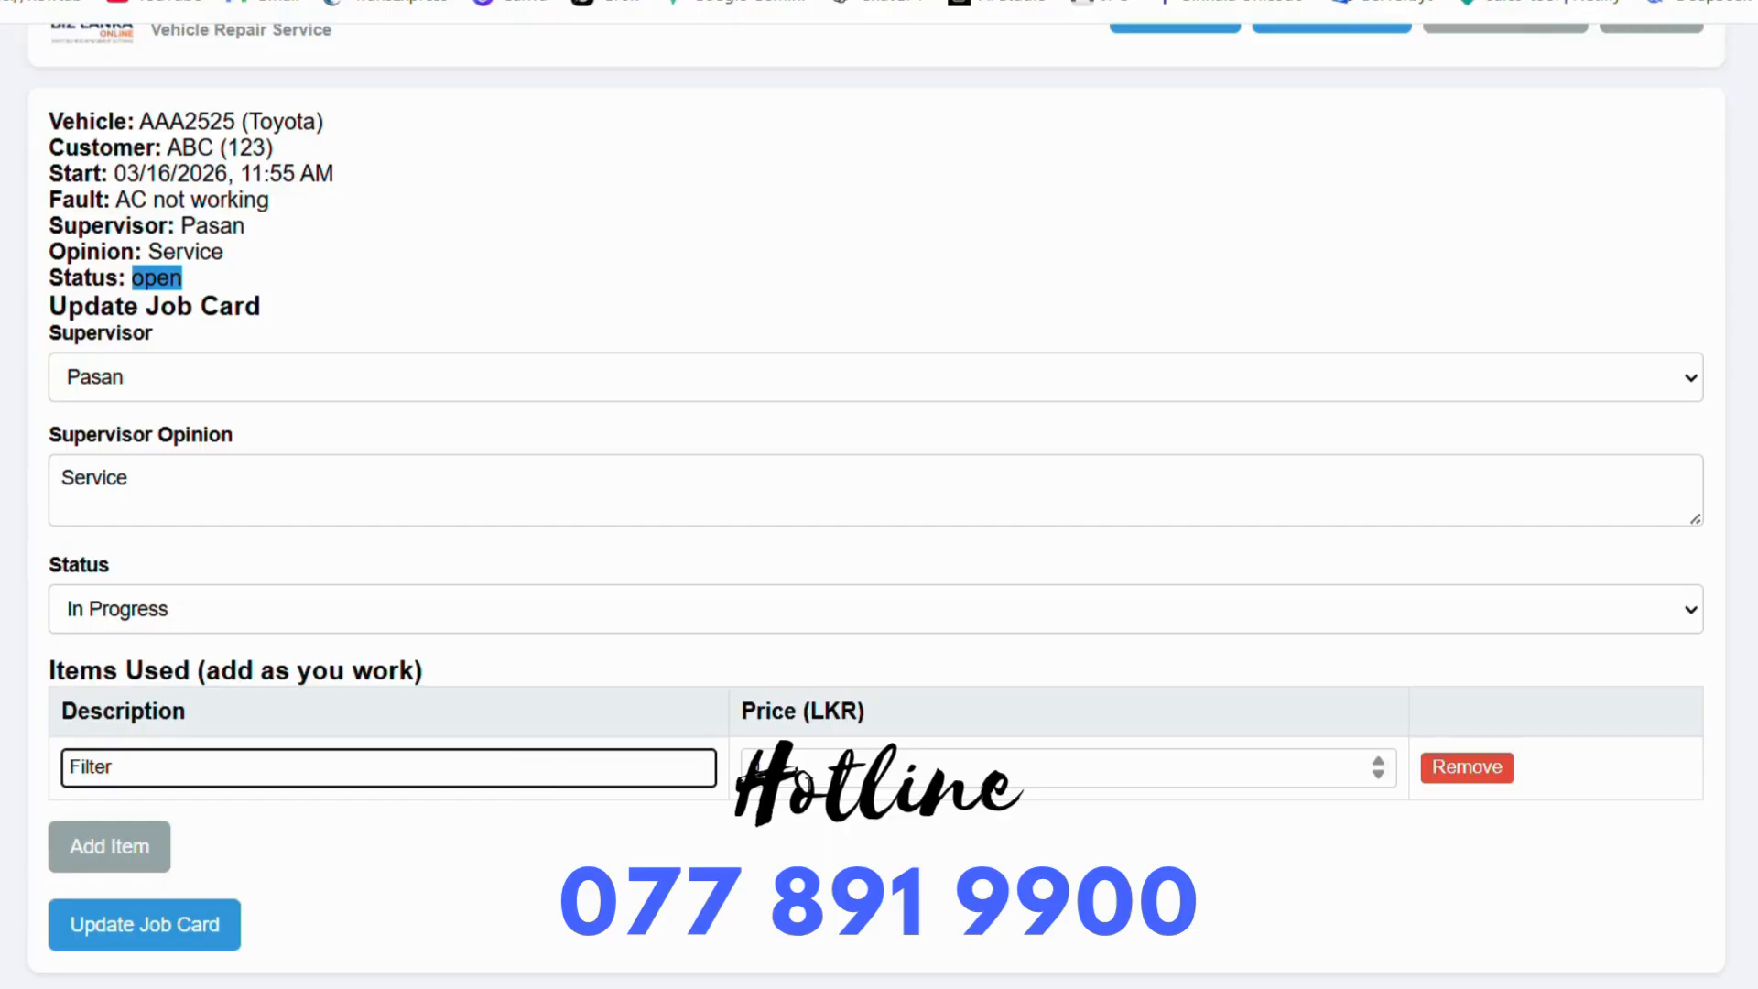
pyautogui.click(807, 781)
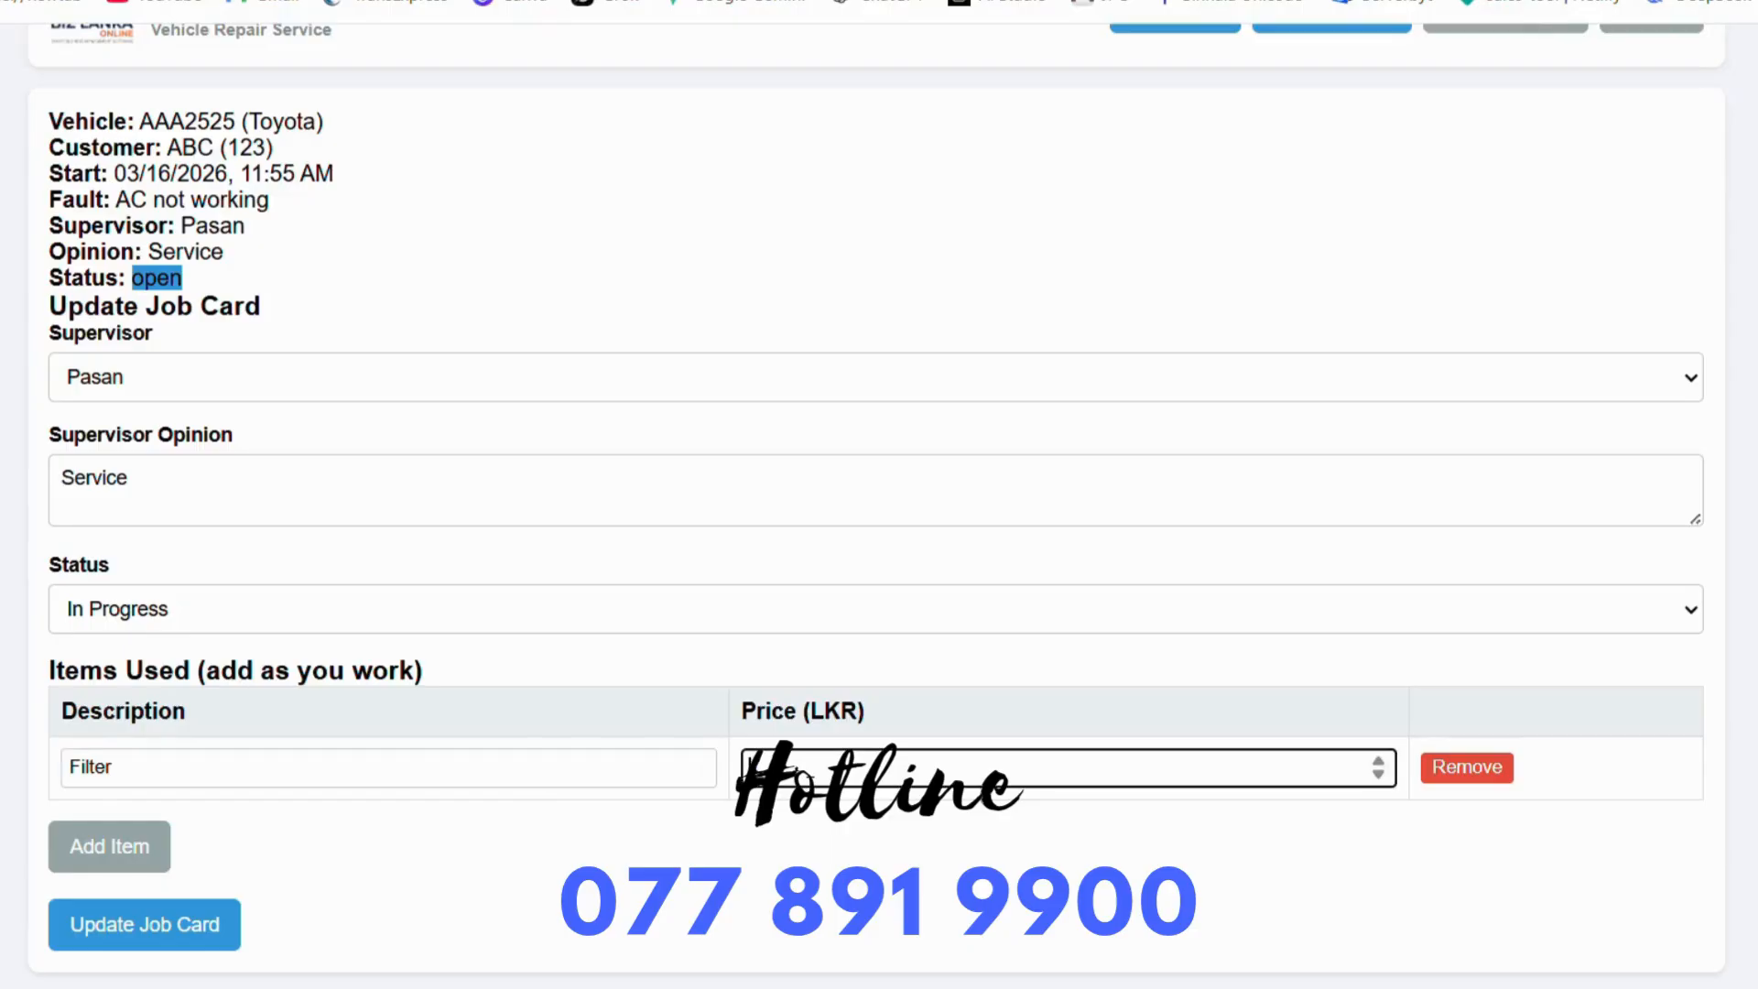
pyautogui.write('4000')
pyautogui.click(146, 857)
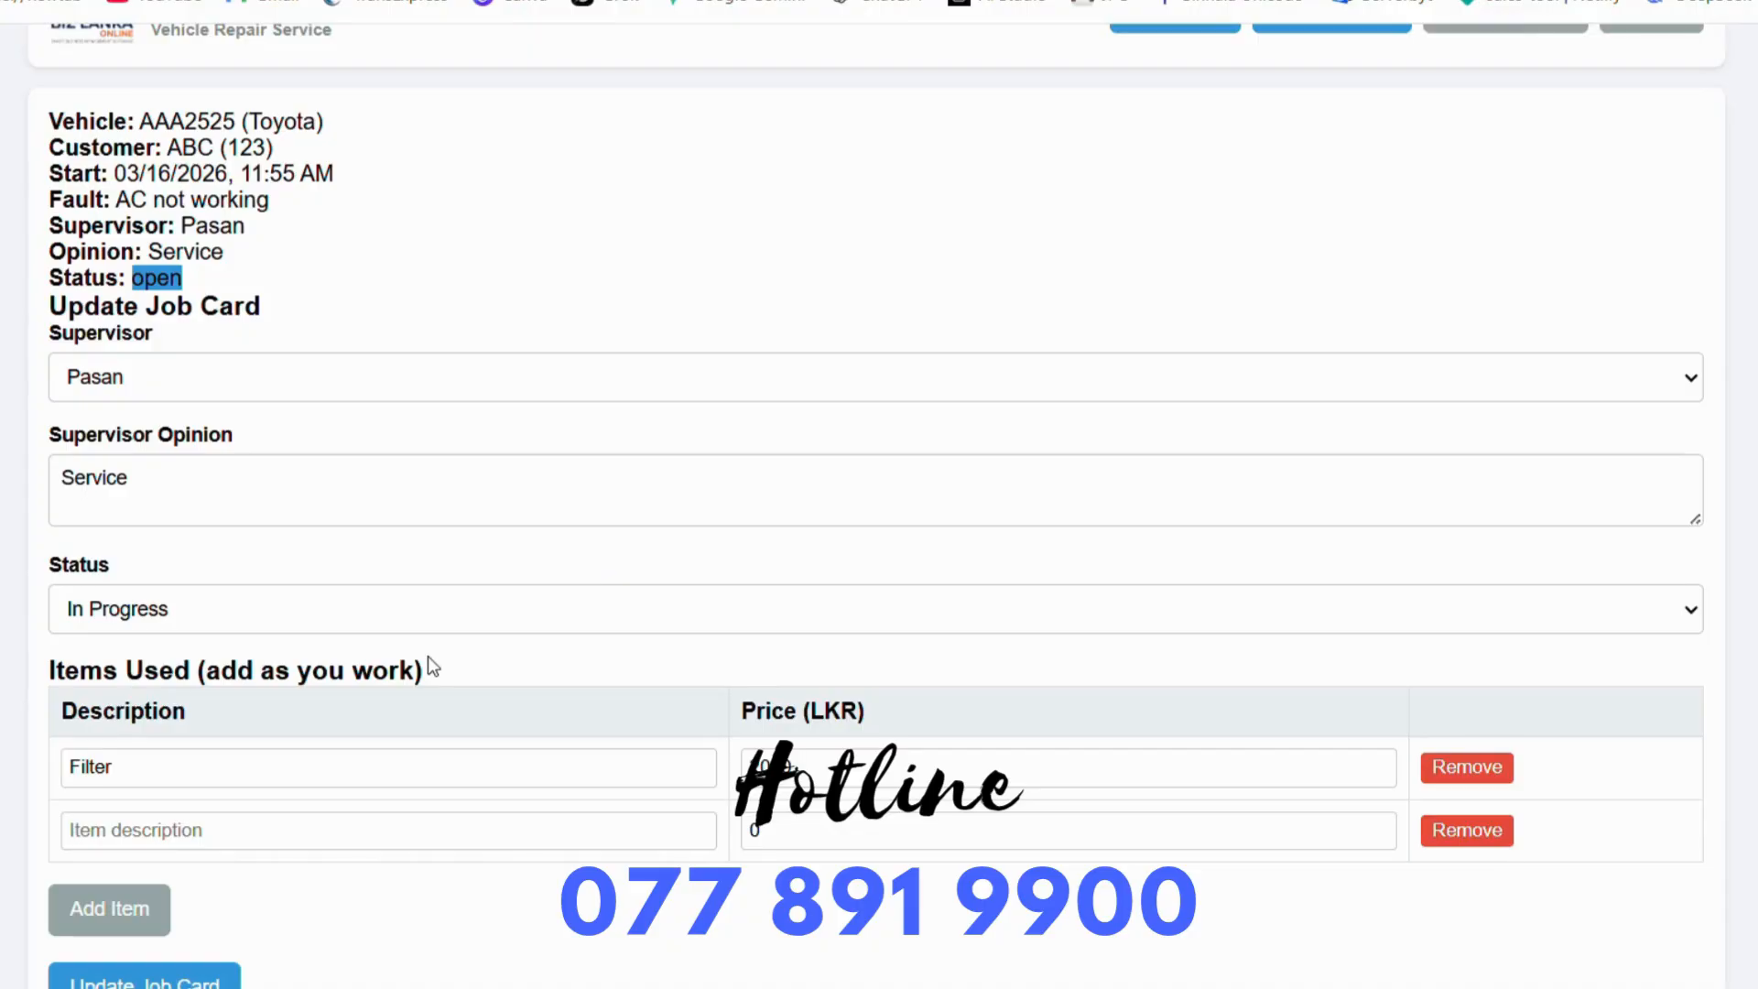
pyautogui.click(145, 982)
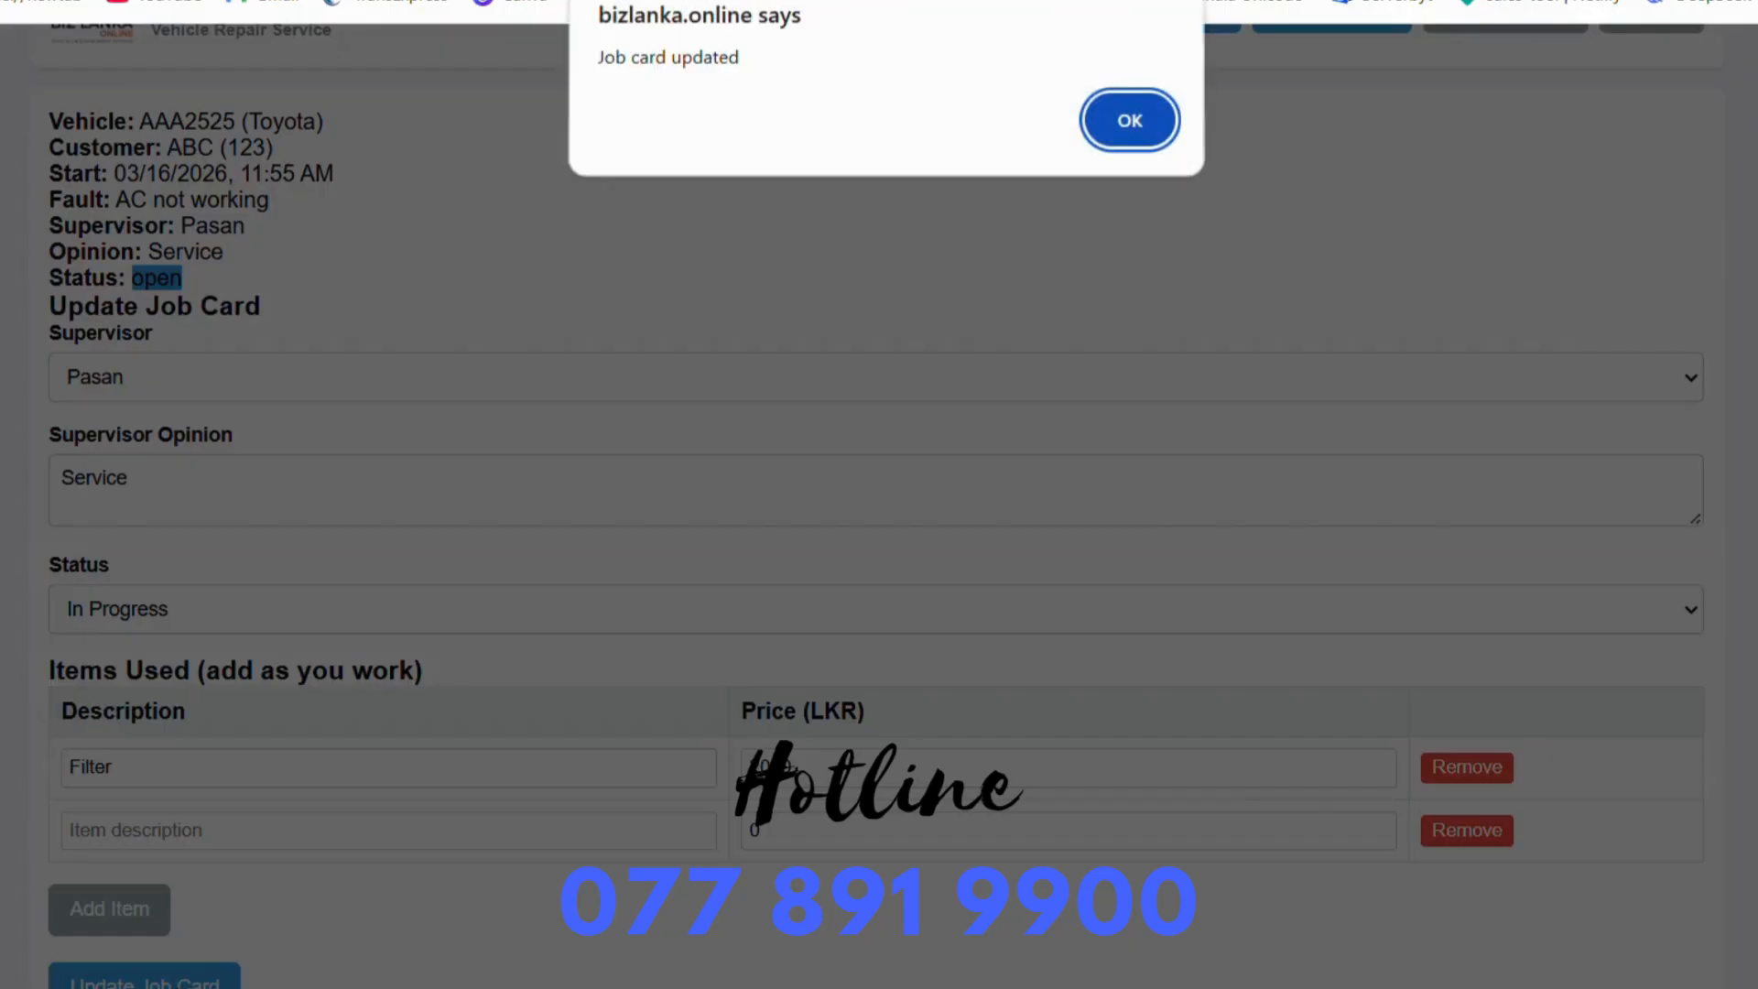
pyautogui.click(1132, 122)
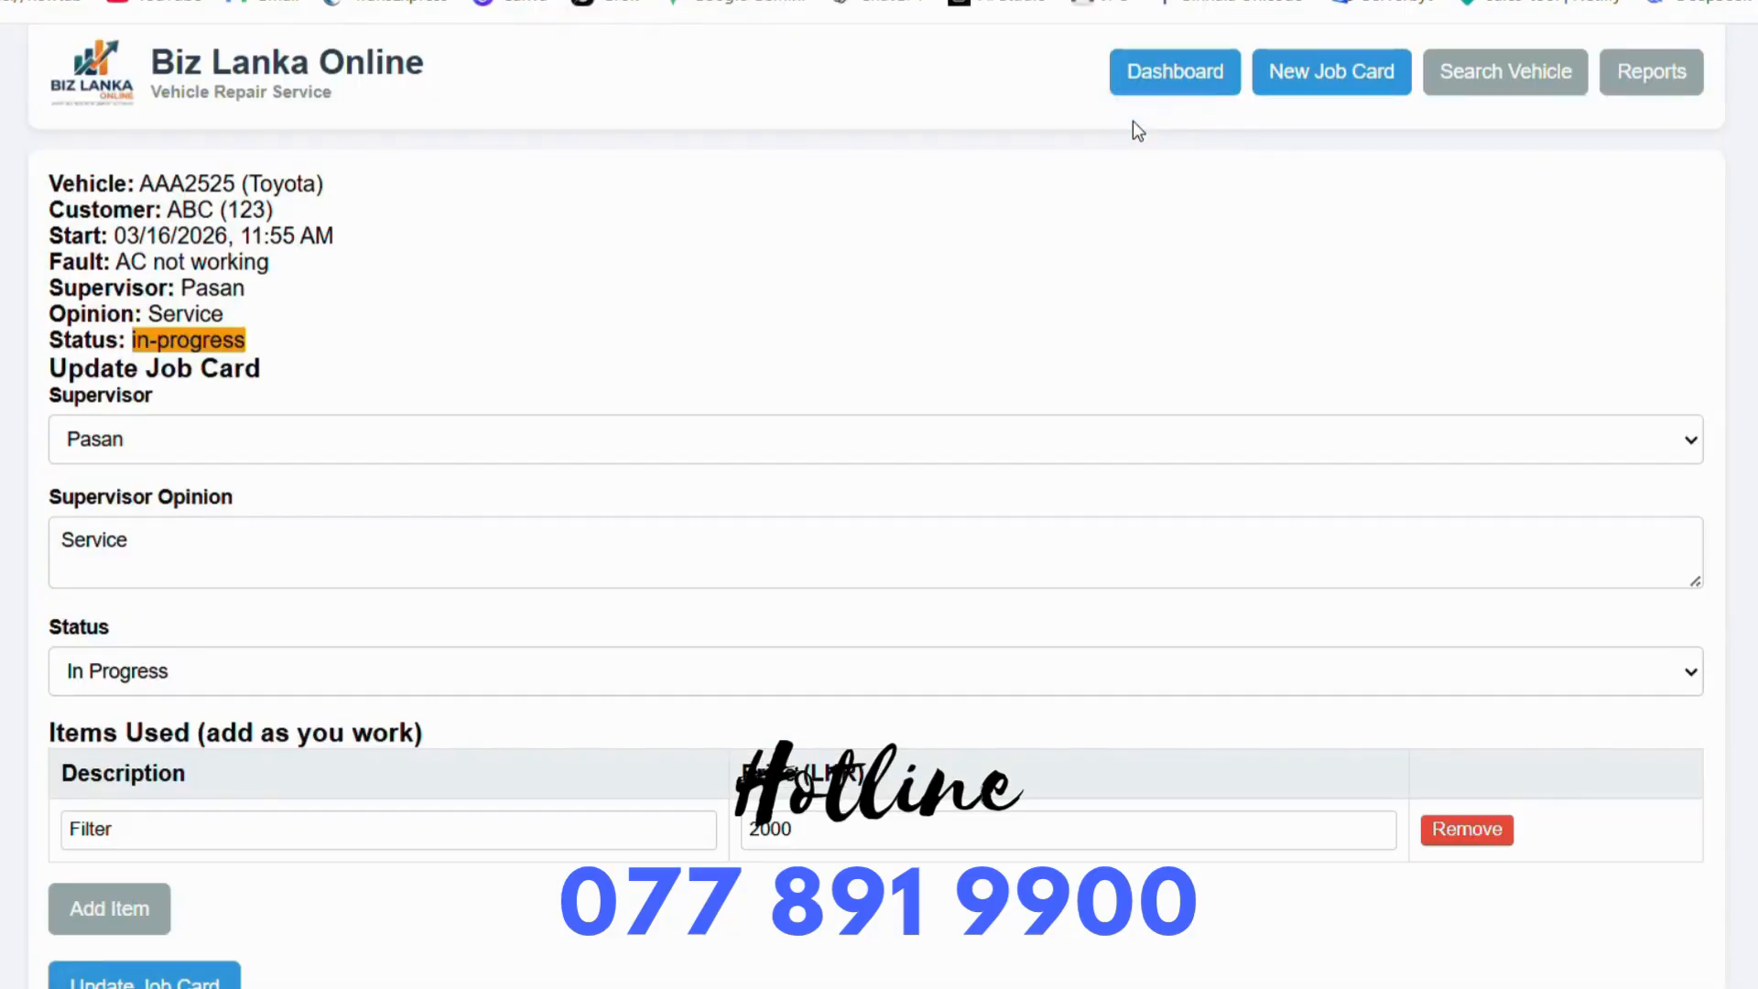
# Reopen the in-progress AAA2525 job card from the dashboard and add an Oil item priced at 2500 LKR.
pyautogui.click(1155, 73)
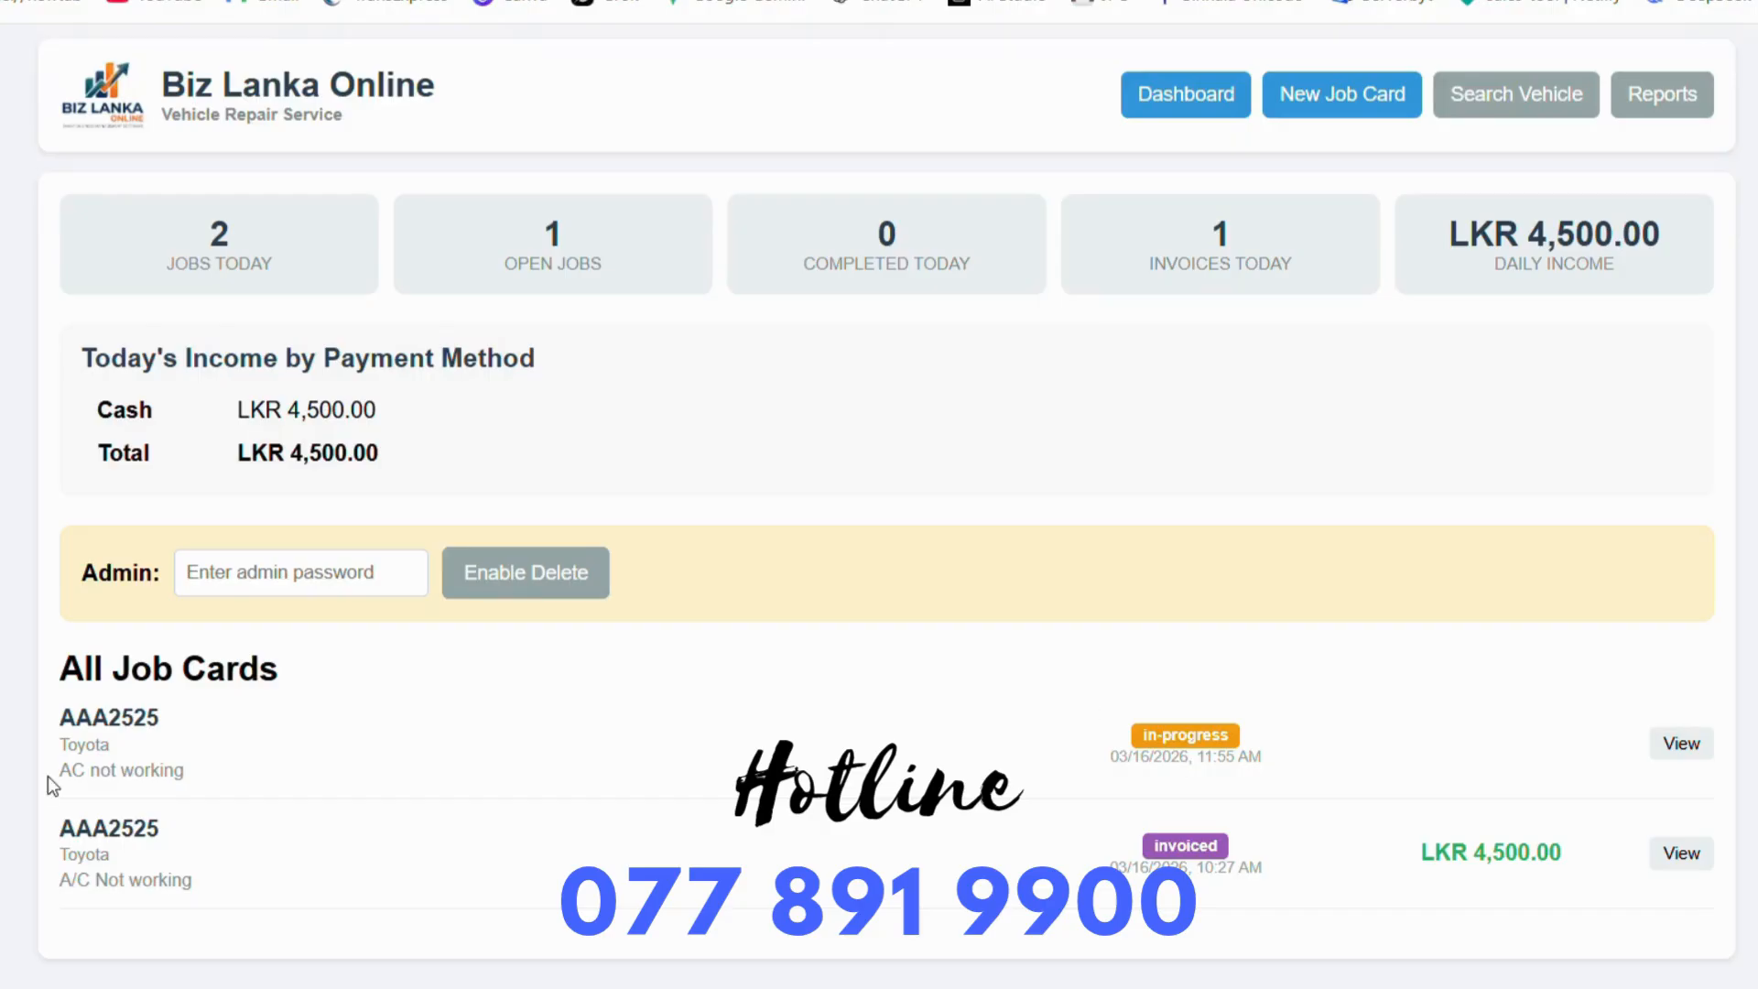
pyautogui.click(1683, 752)
pyautogui.scroll(-1, 549, 659)
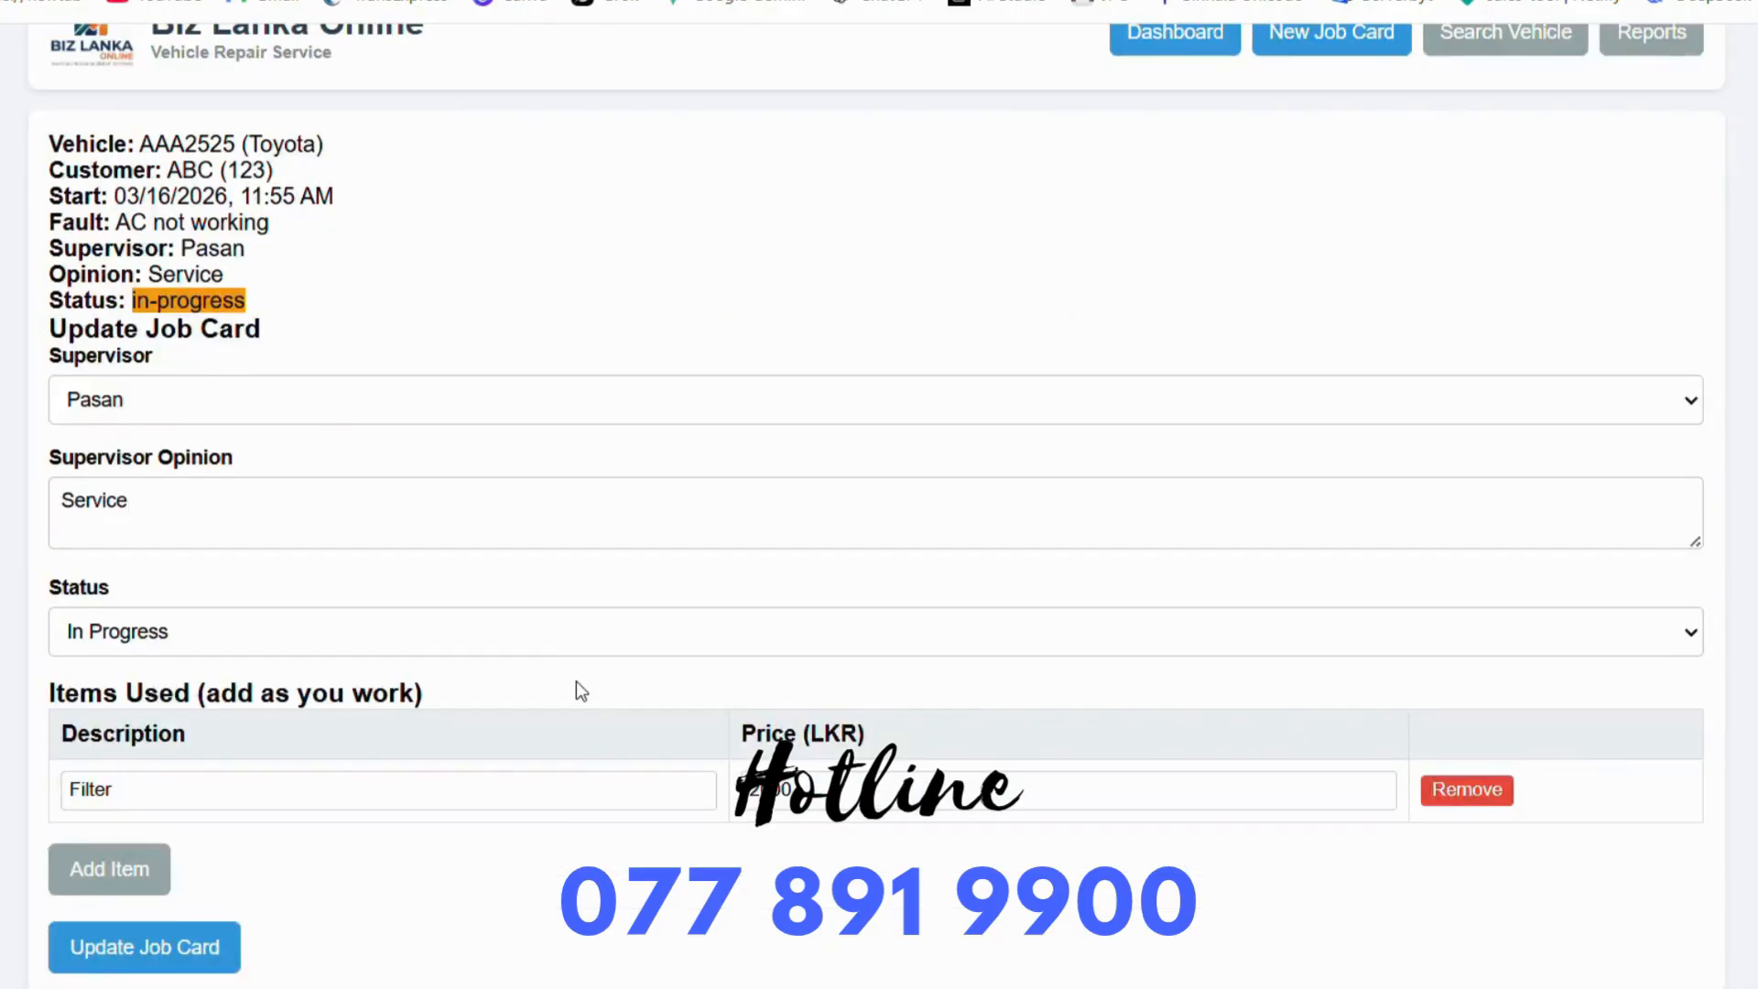
pyautogui.click(116, 852)
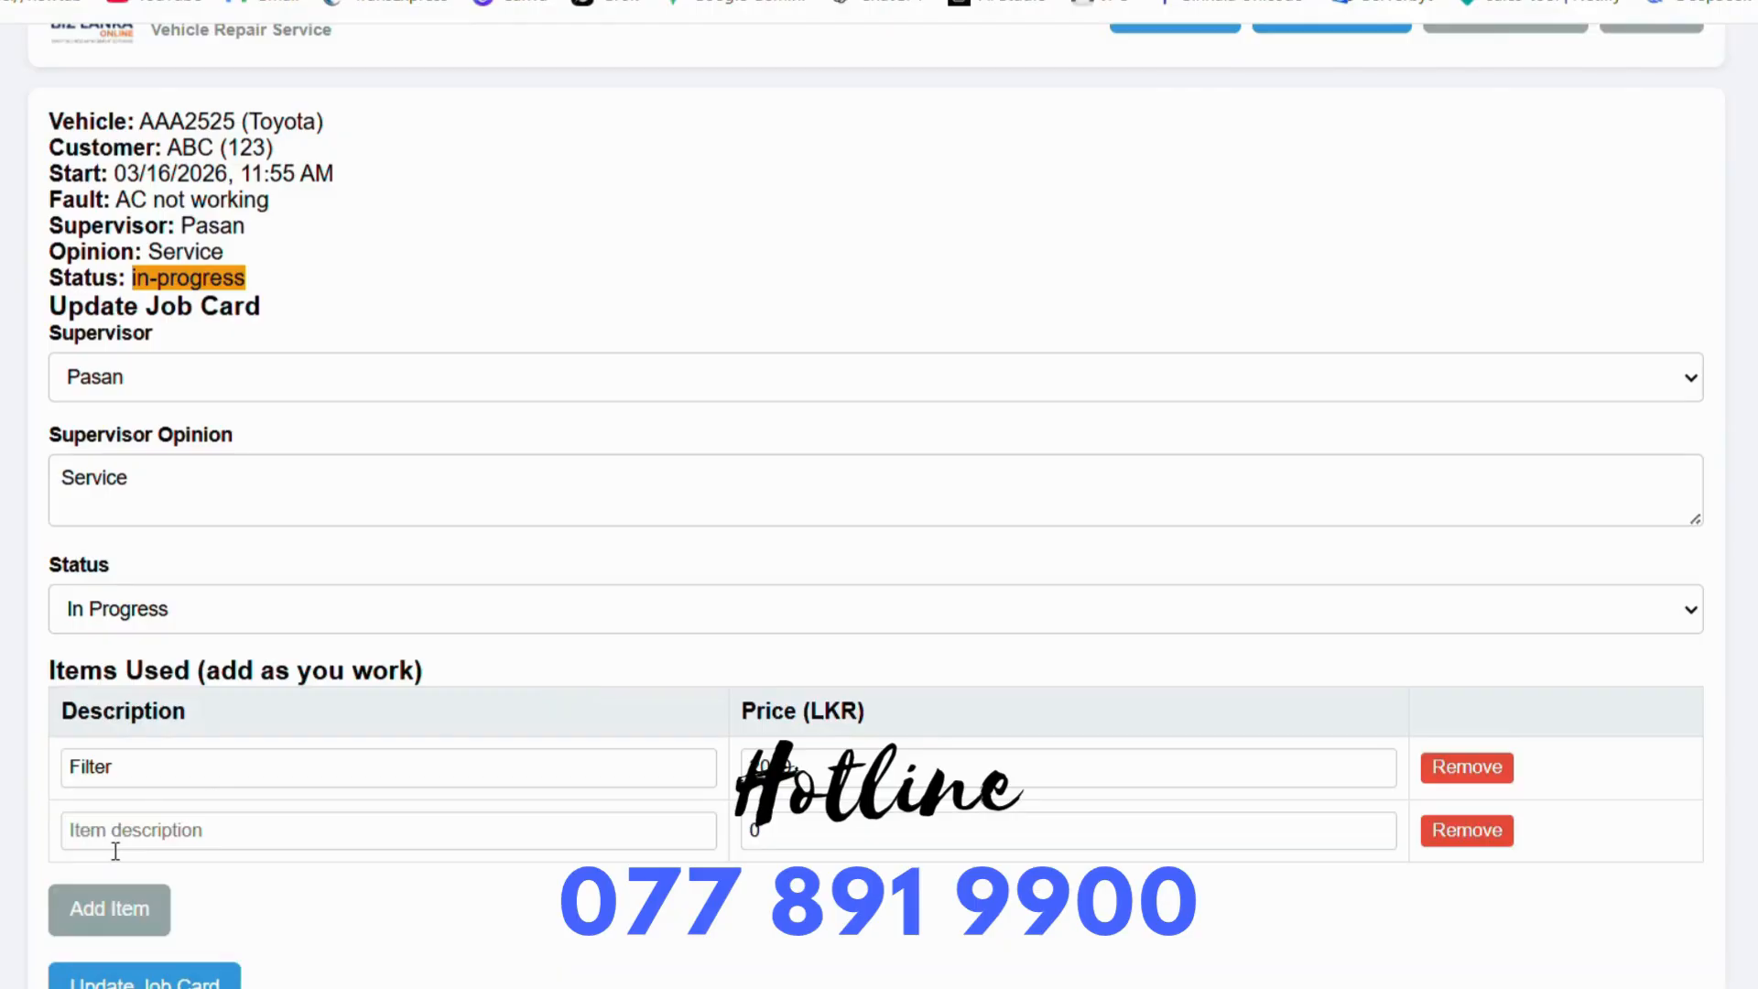
pyautogui.click(177, 838)
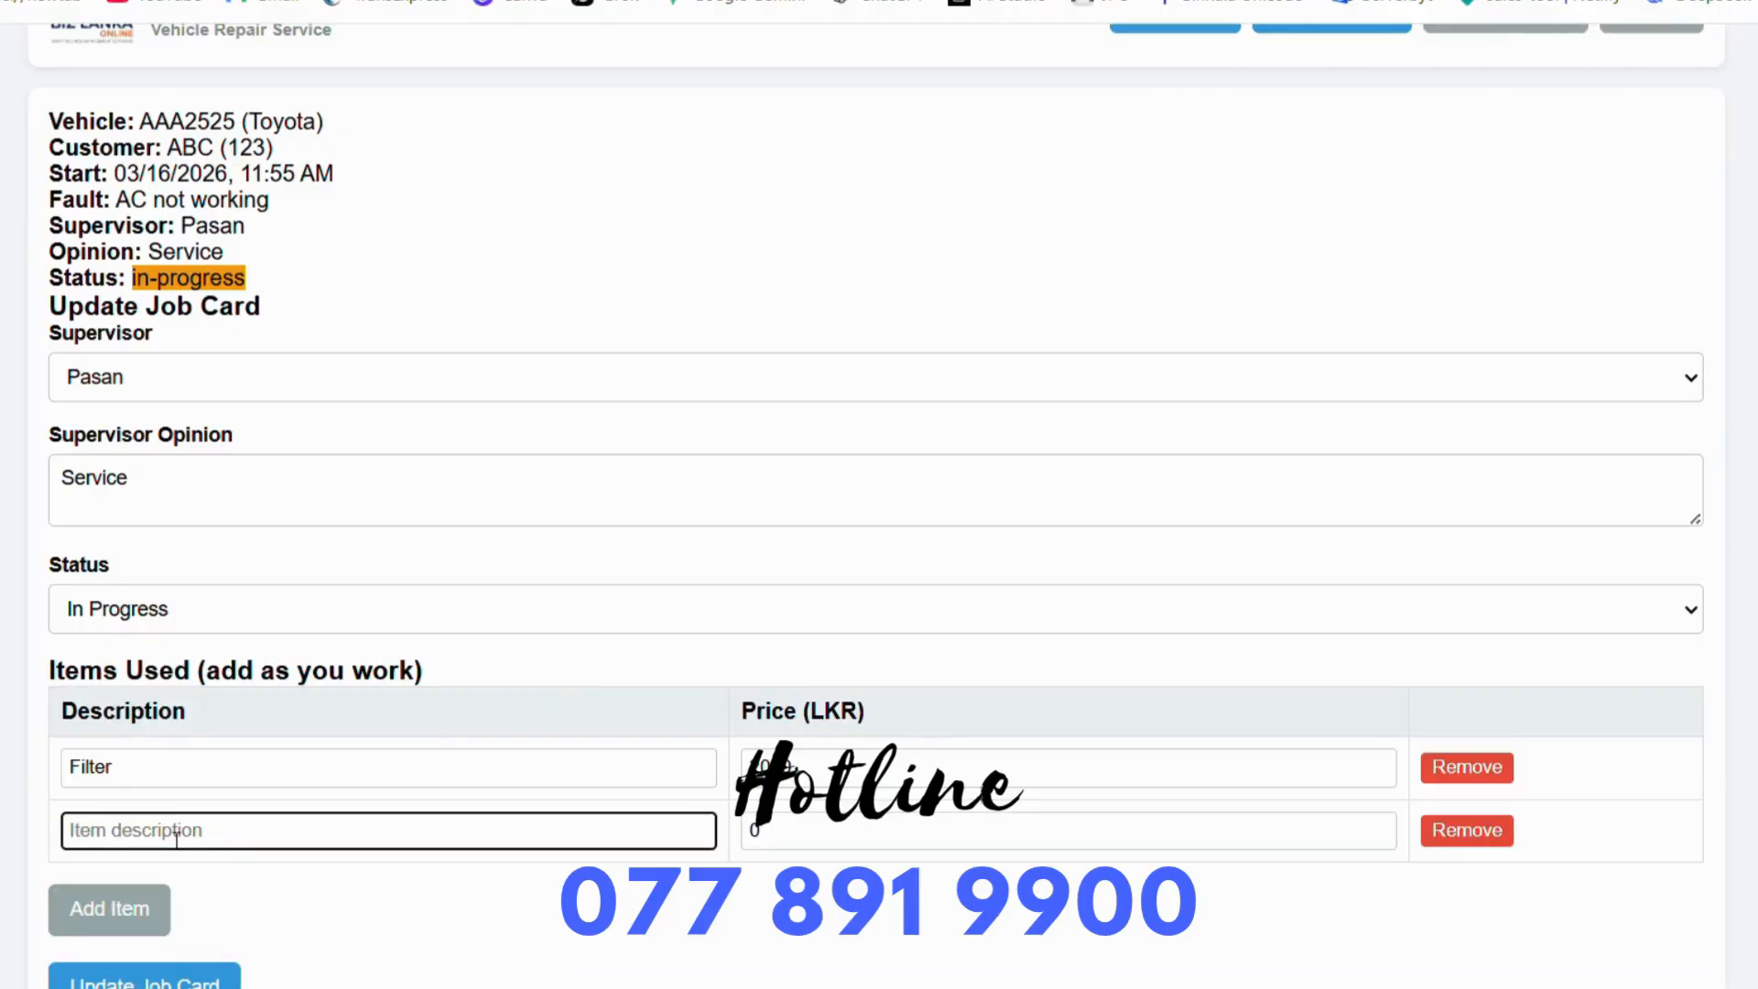
pyautogui.write('Oil')
pyautogui.click(924, 838)
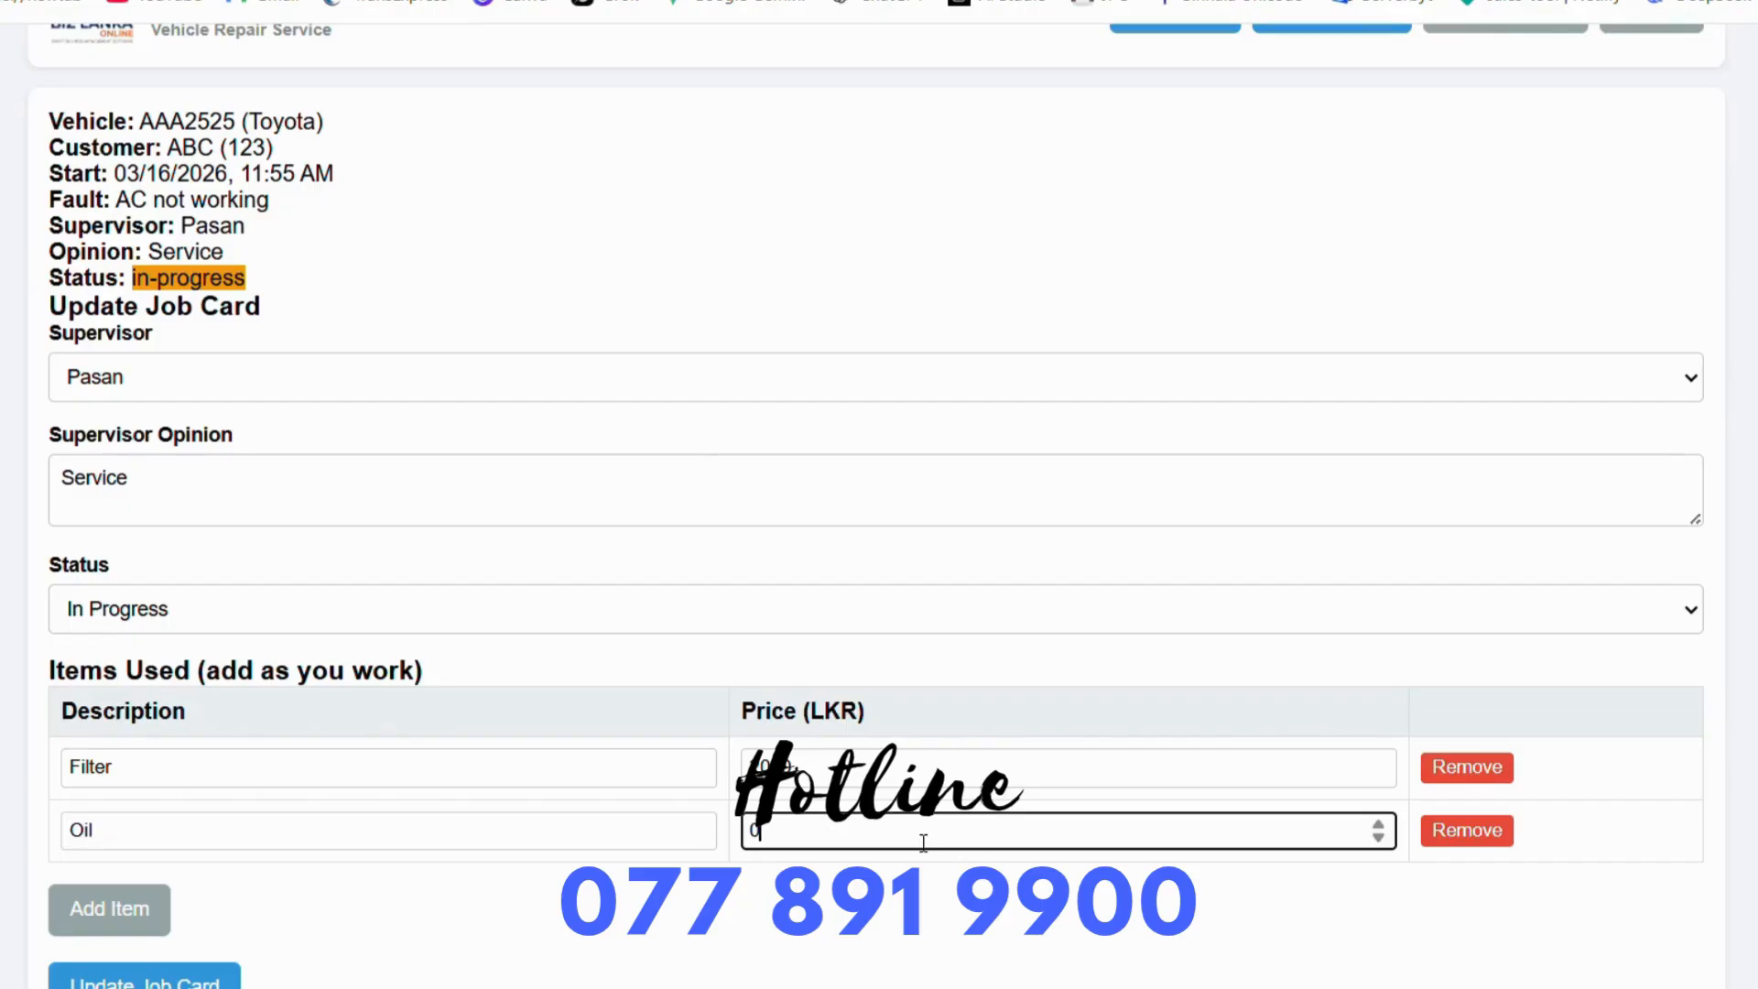
pyautogui.press('BackSpace')
pyautogui.write('2500')
# Append another blank item row below Oil and update the job card.
pyautogui.click(106, 915)
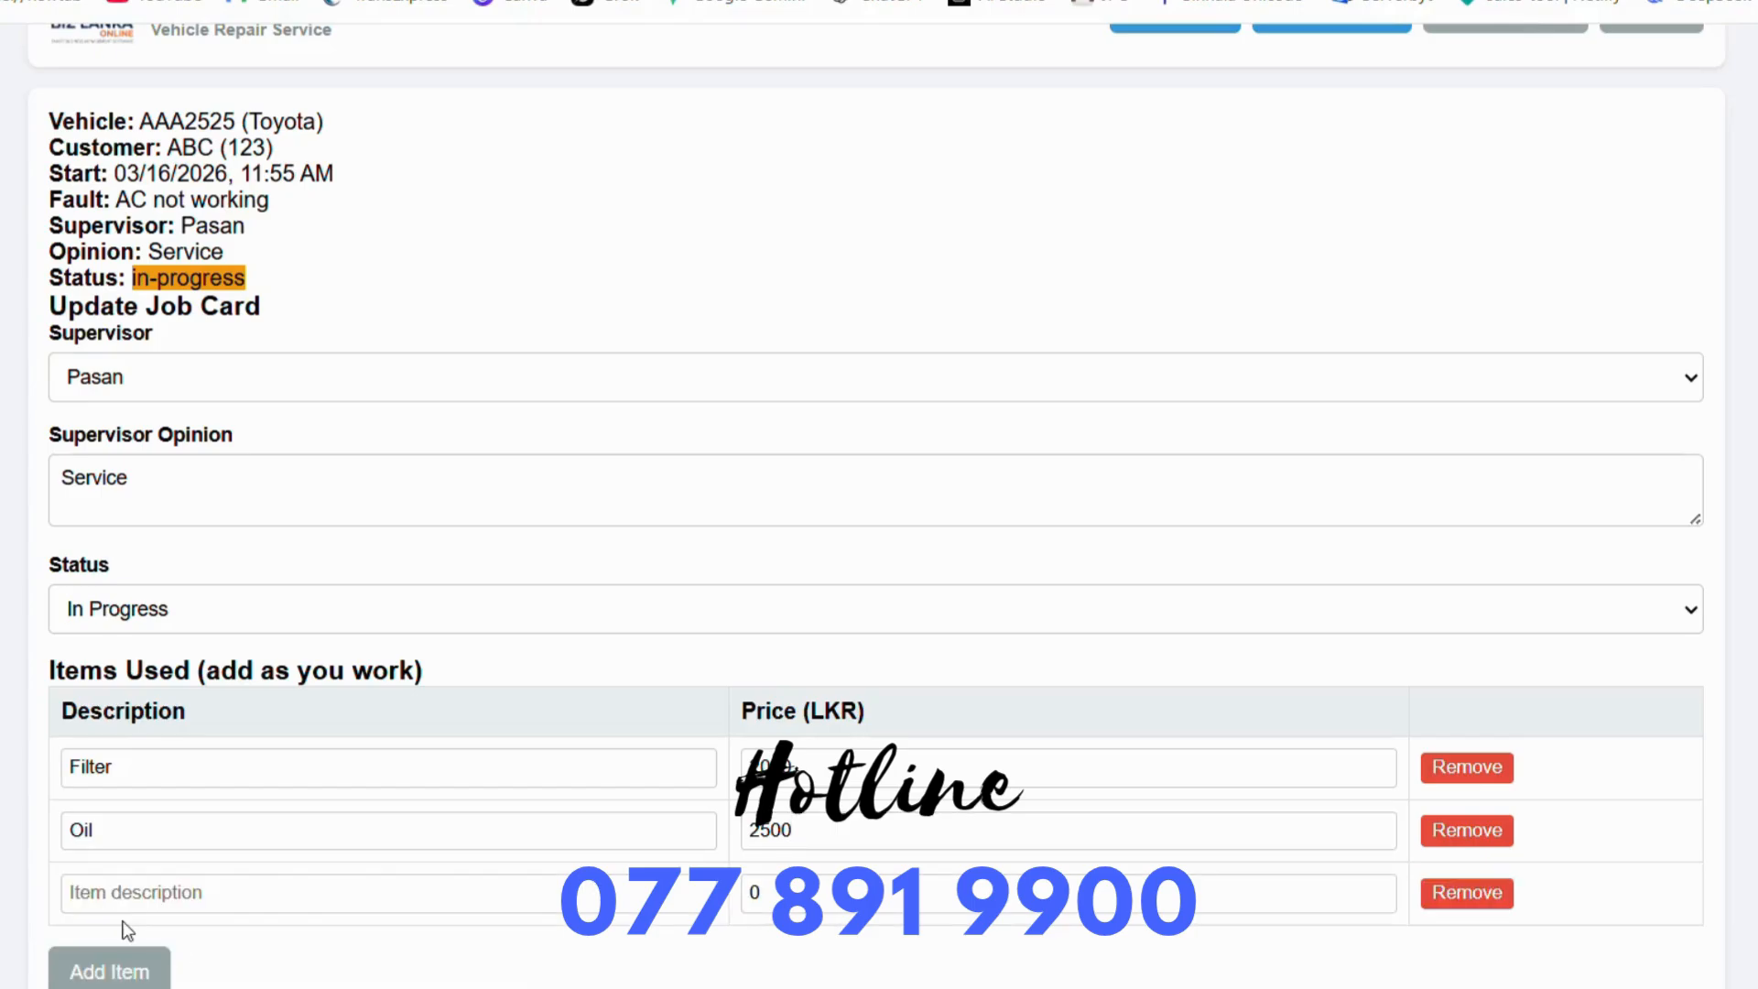
pyautogui.scroll(-2, 126, 930)
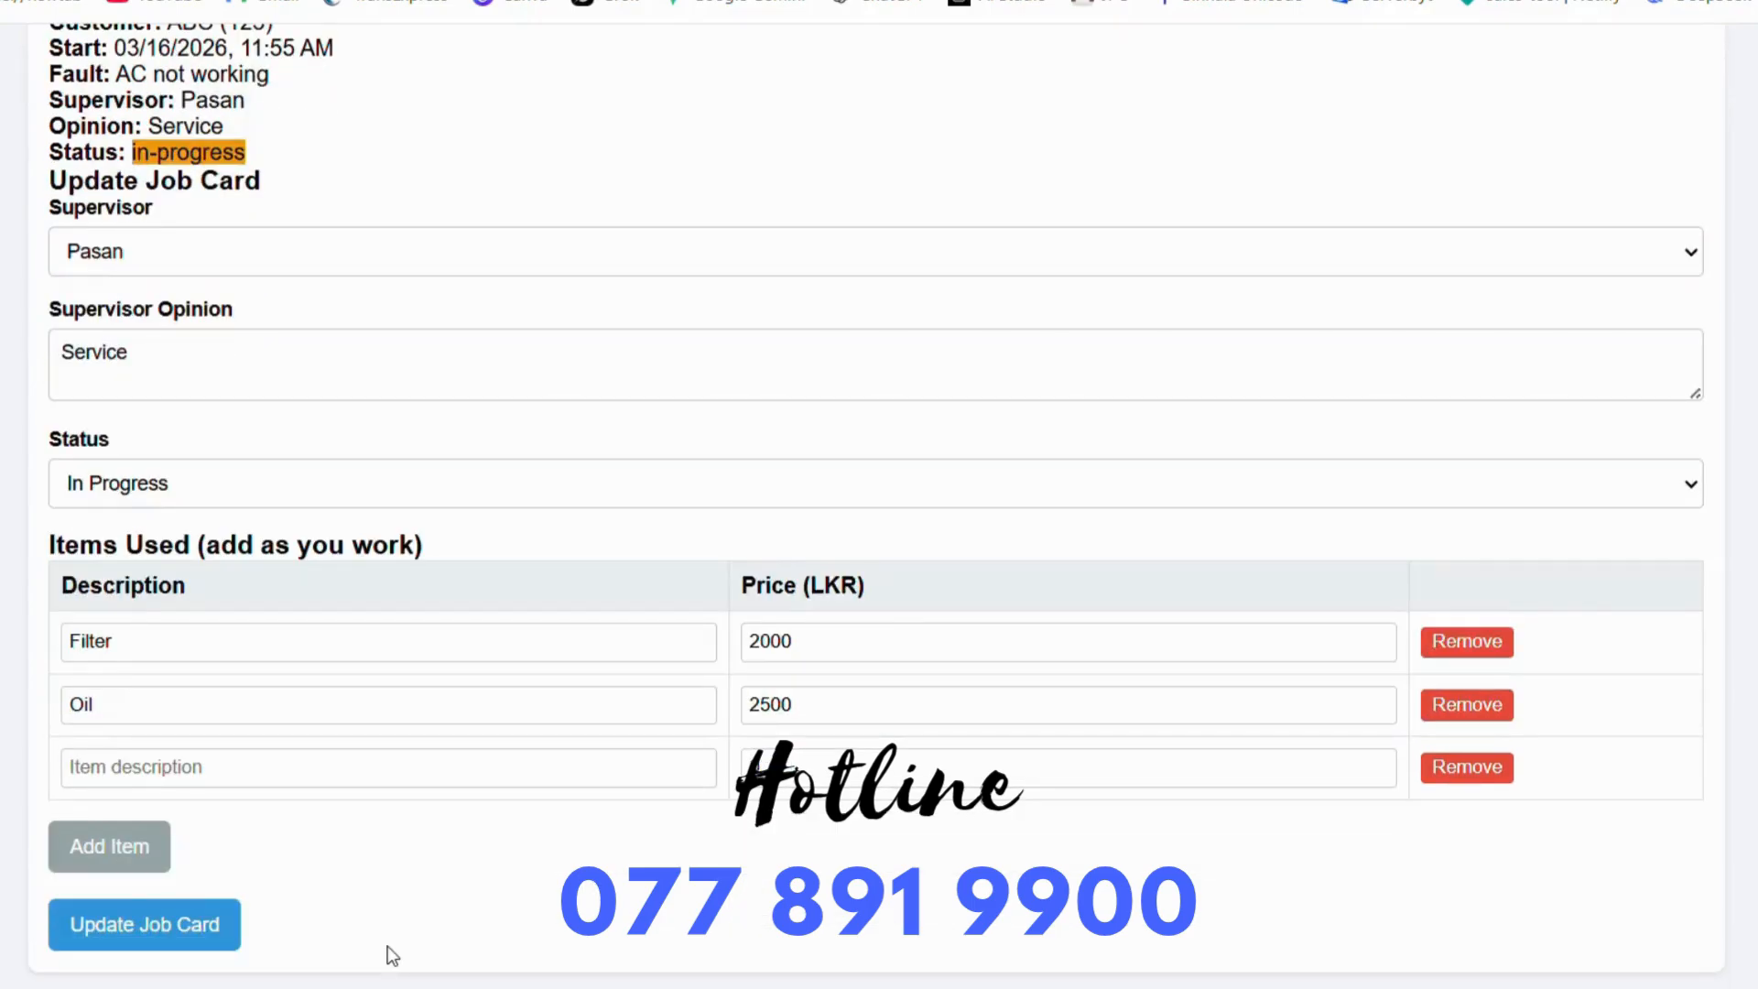
pyautogui.click(180, 948)
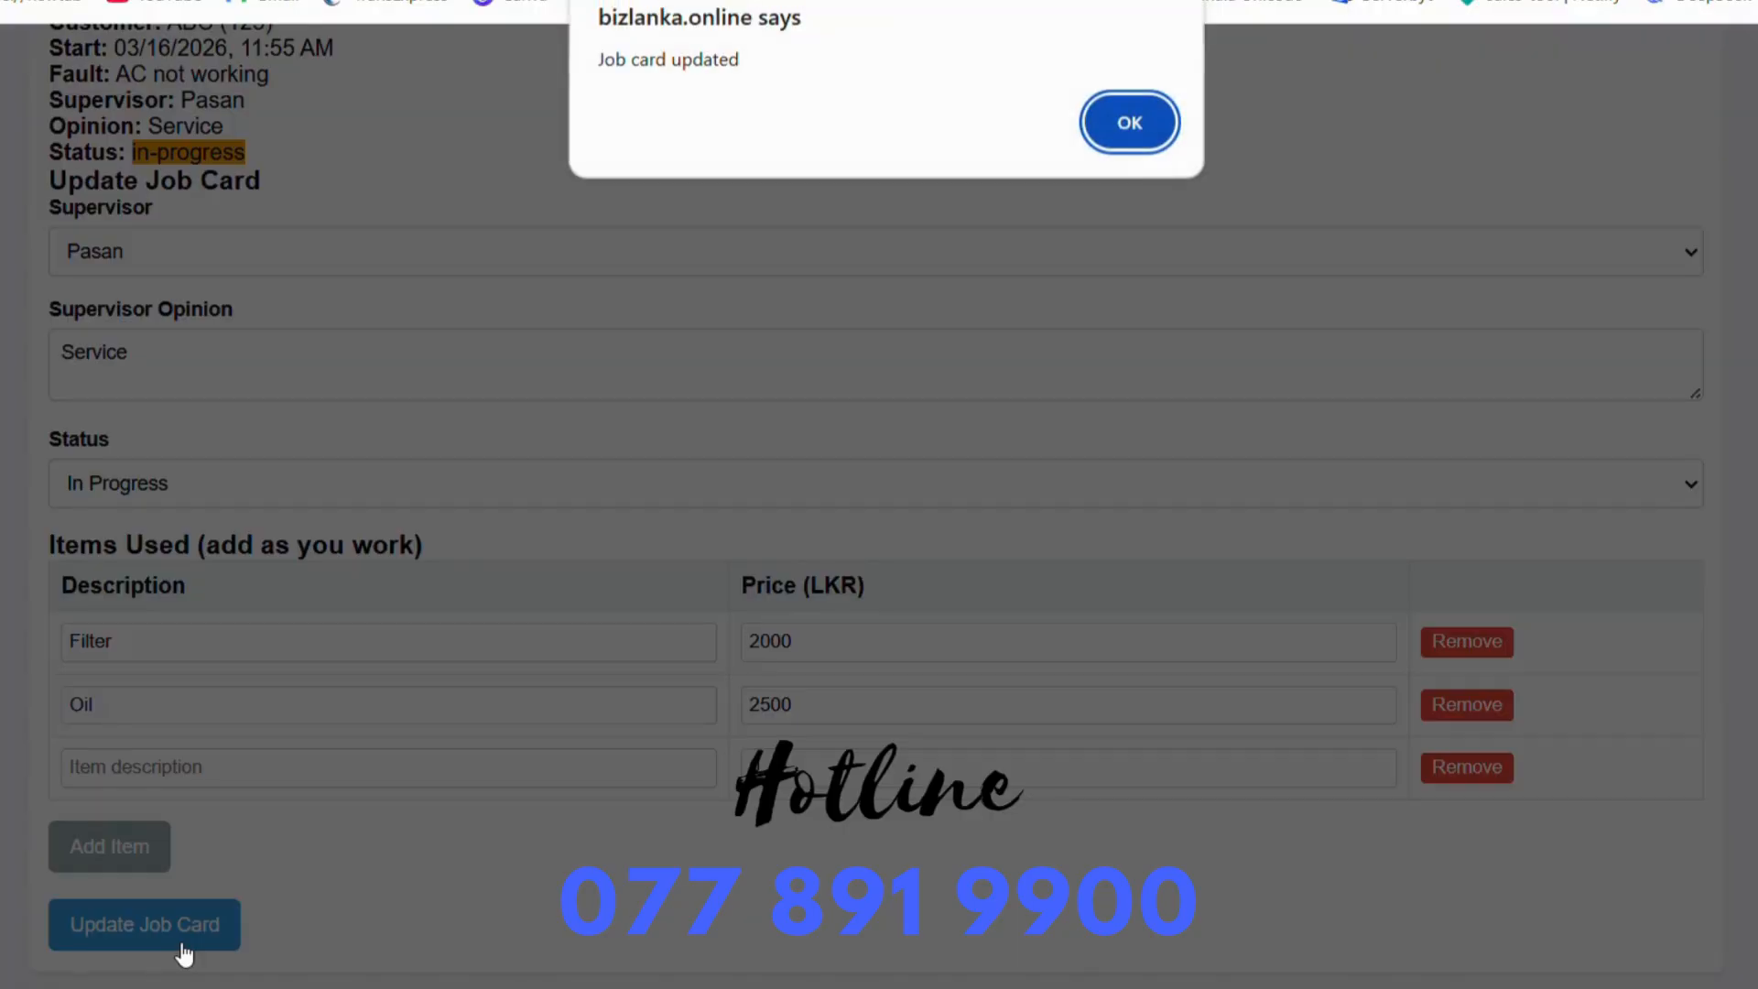
pyautogui.click(1098, 140)
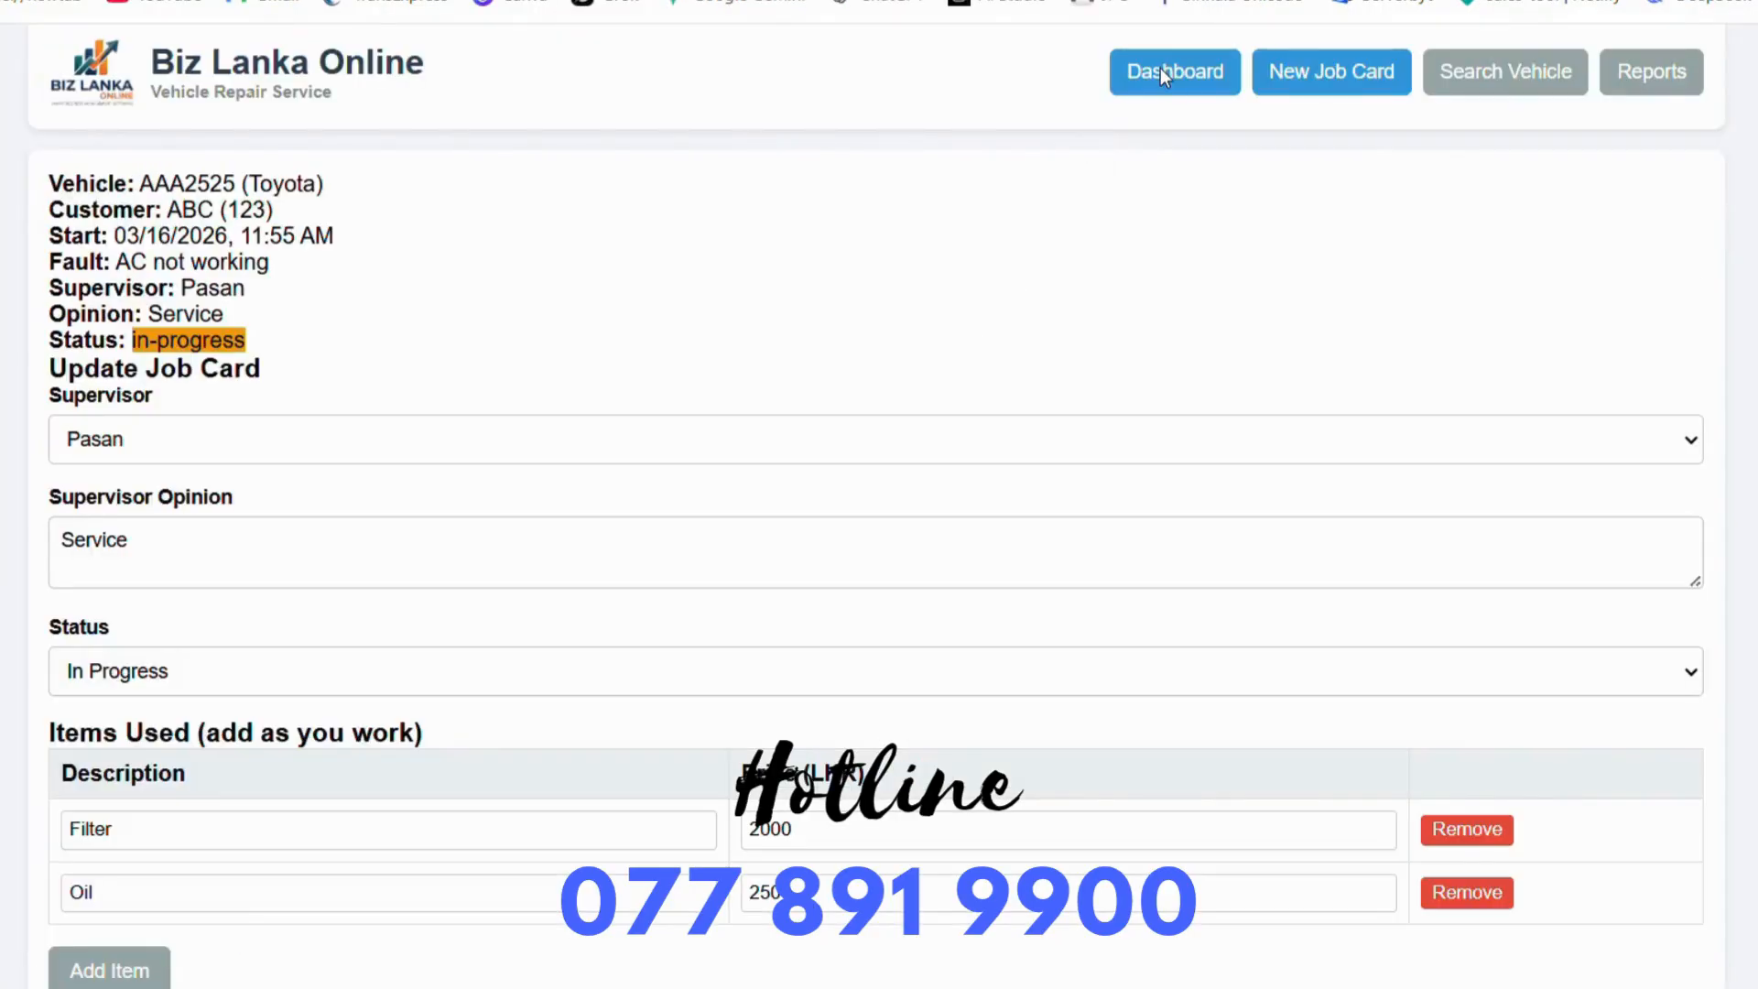
# Reopen the in-progress job card from the dashboard, update it with the status Completed, and return to the dashboard.
pyautogui.click(1161, 71)
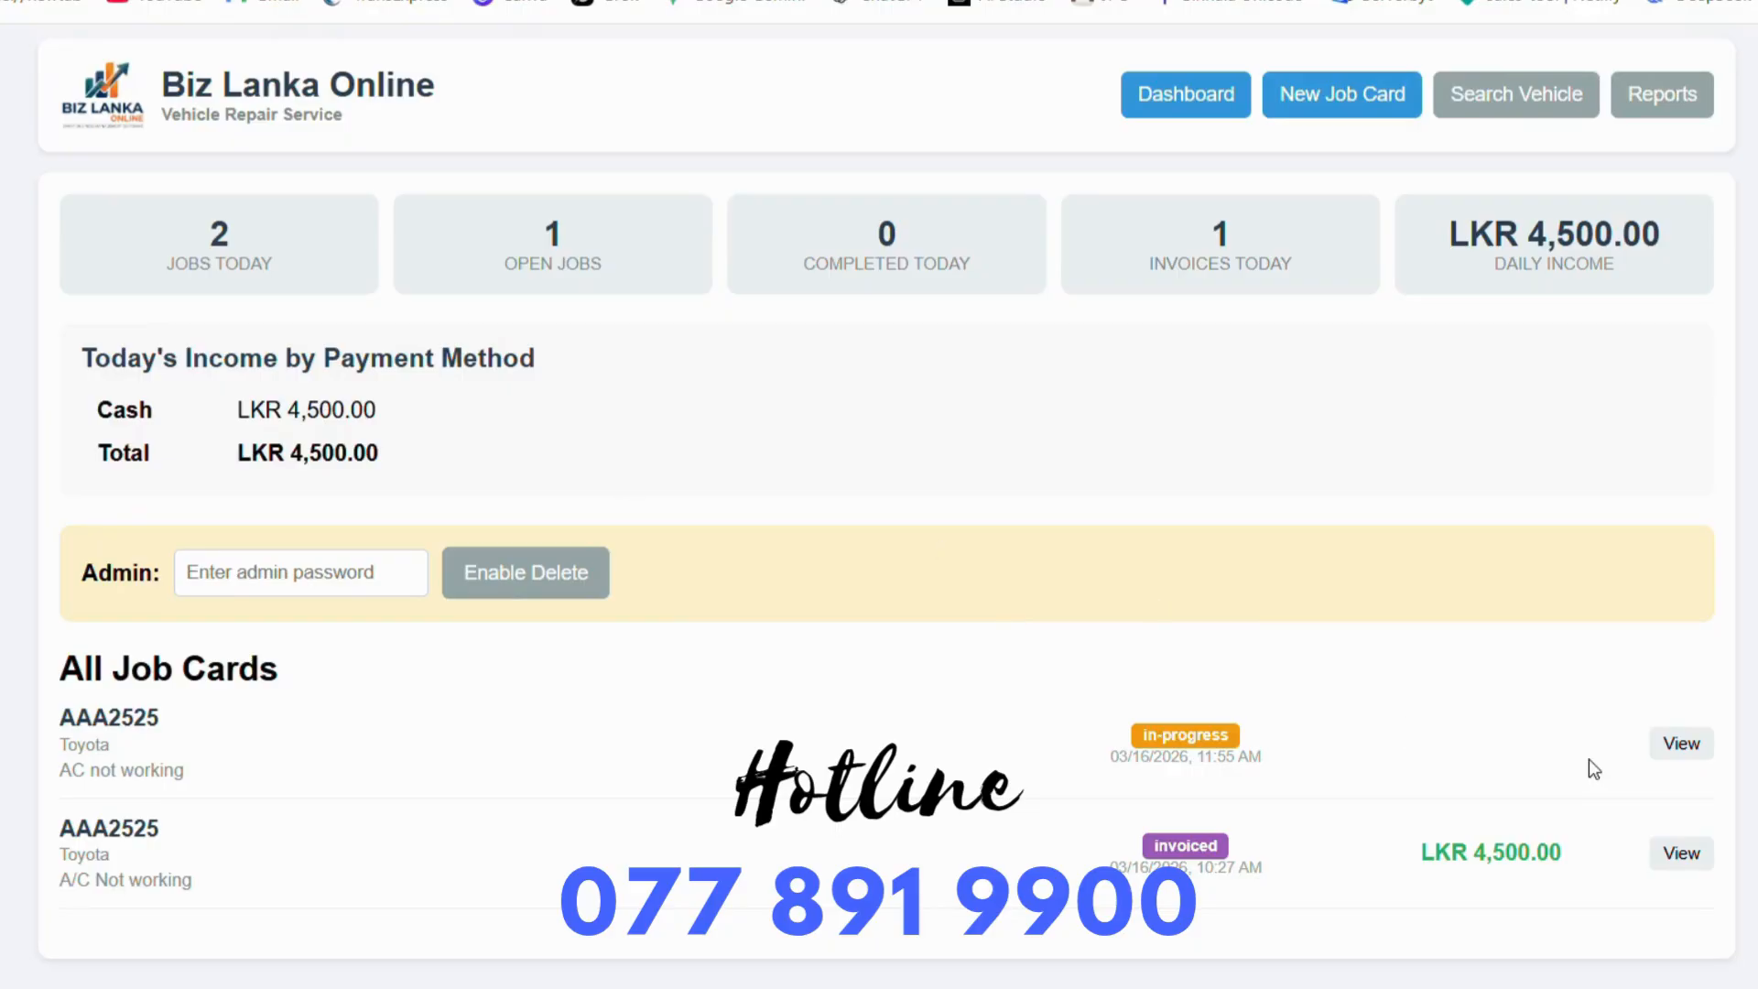
pyautogui.click(1708, 756)
pyautogui.scroll(-2, 1251, 723)
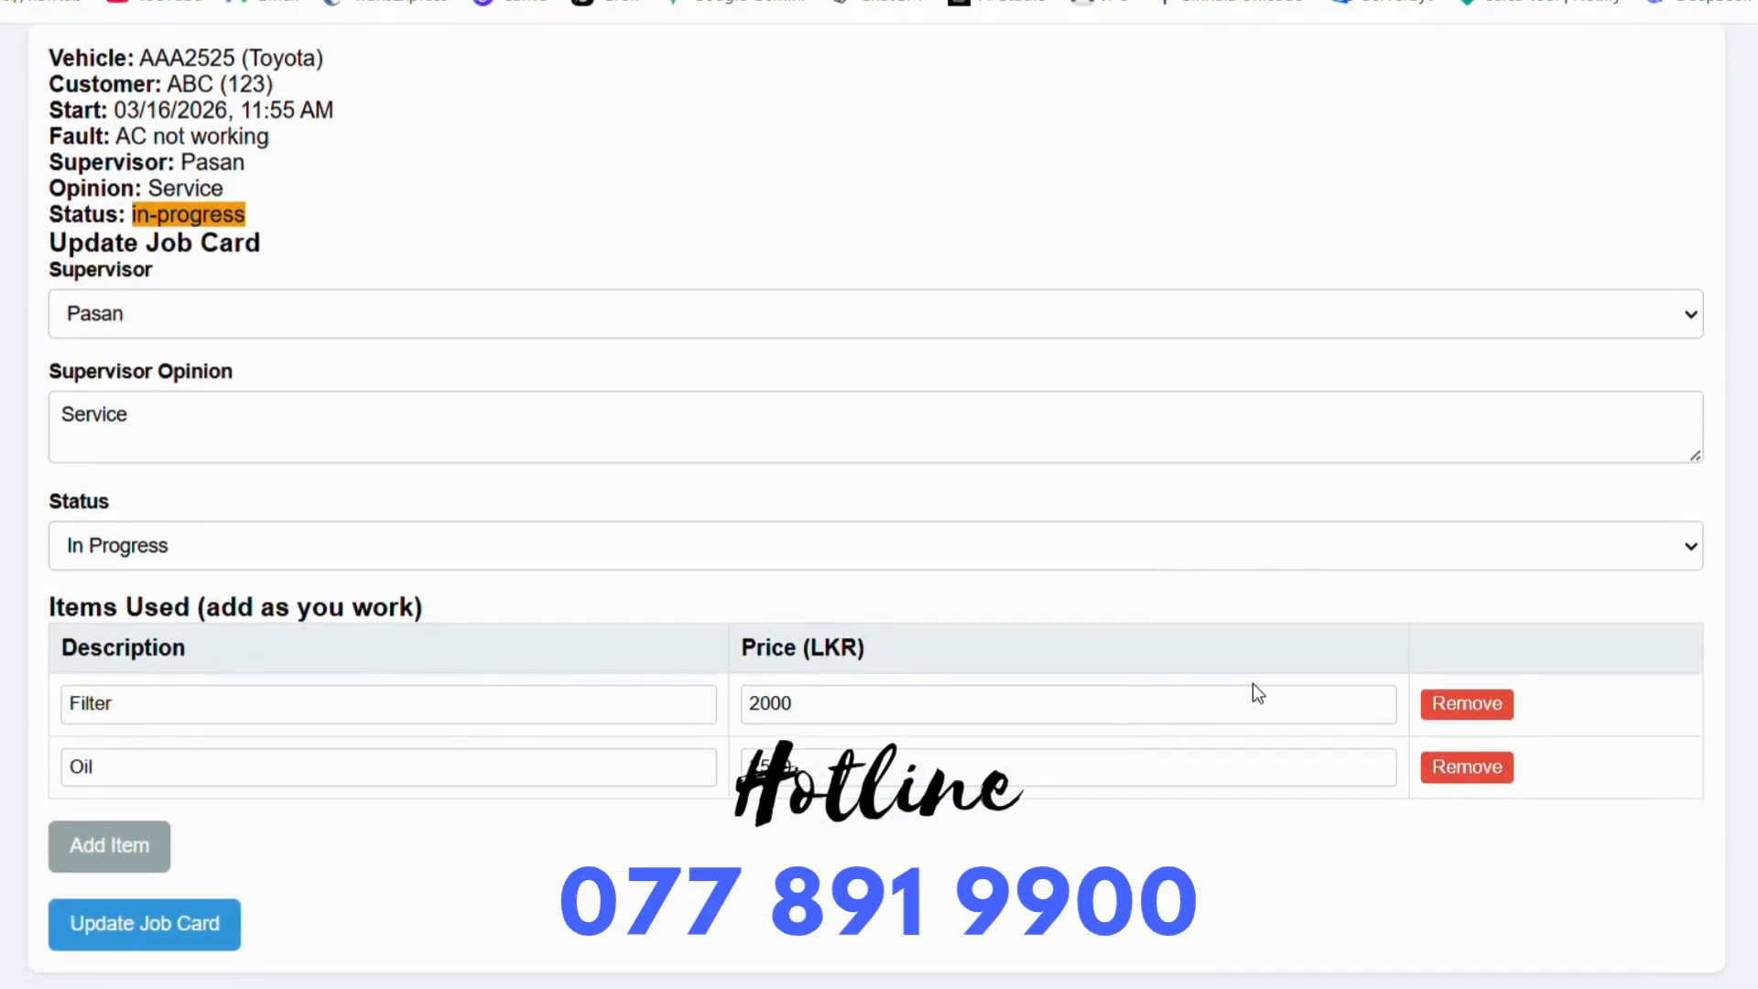
pyautogui.click(1668, 554)
pyautogui.click(1131, 670)
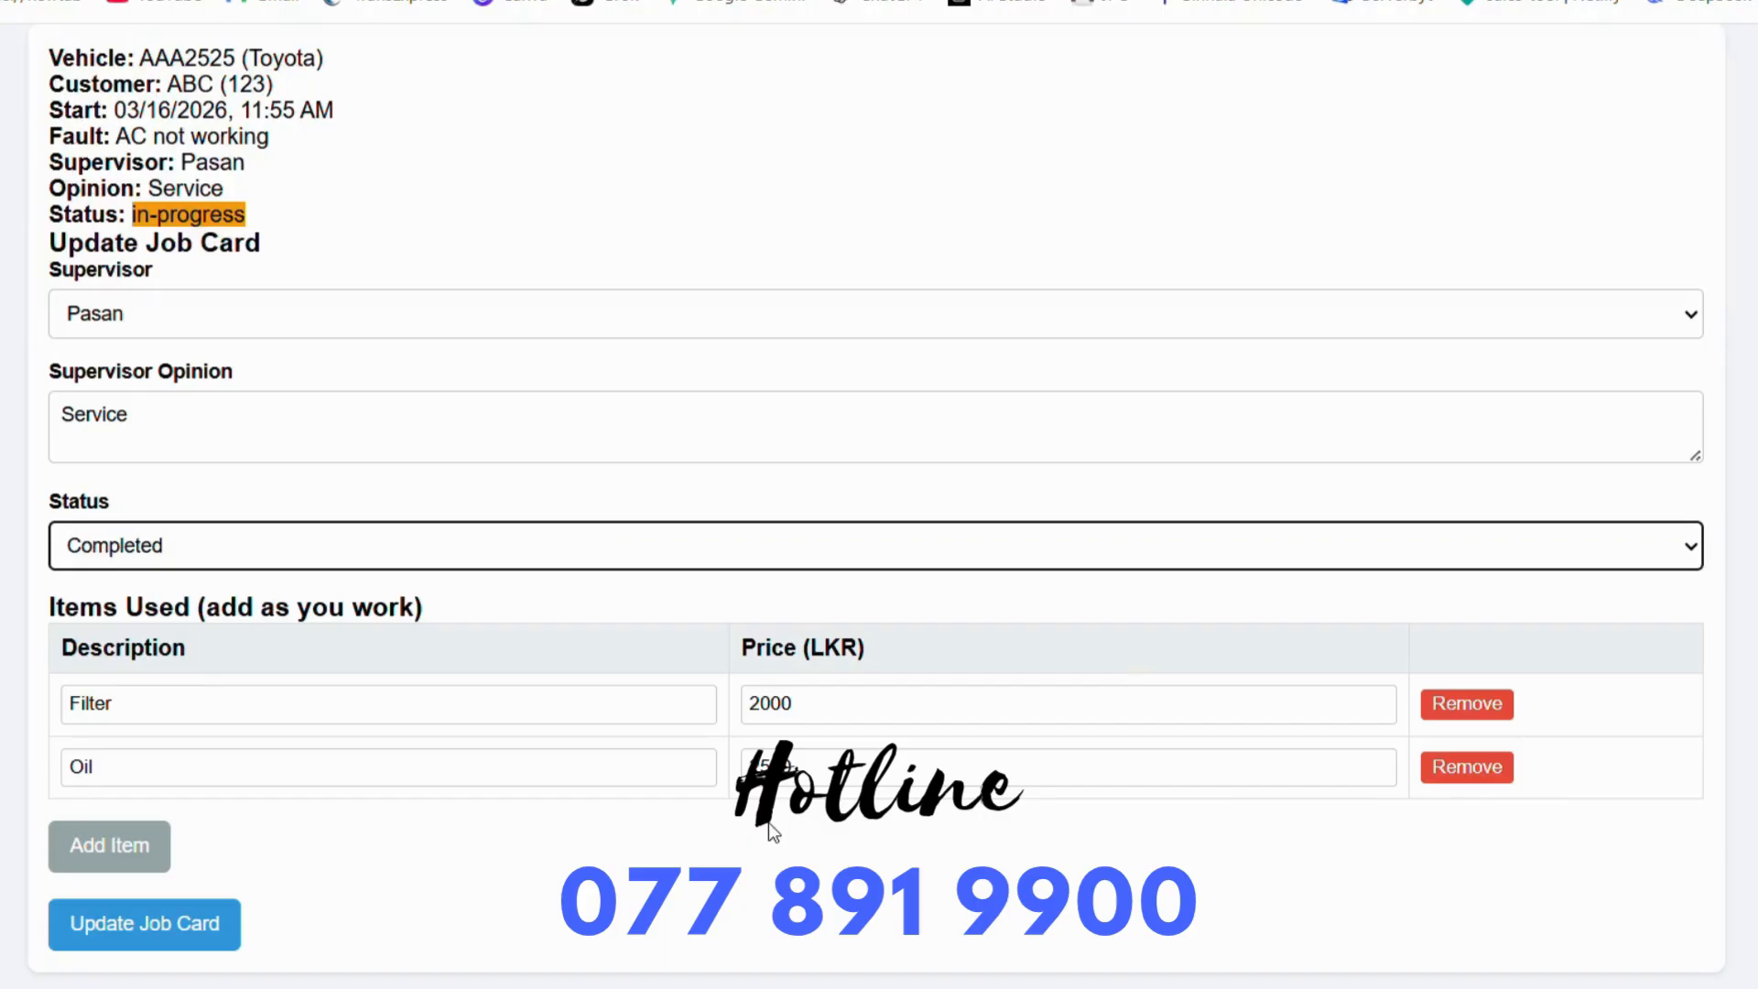
pyautogui.click(154, 925)
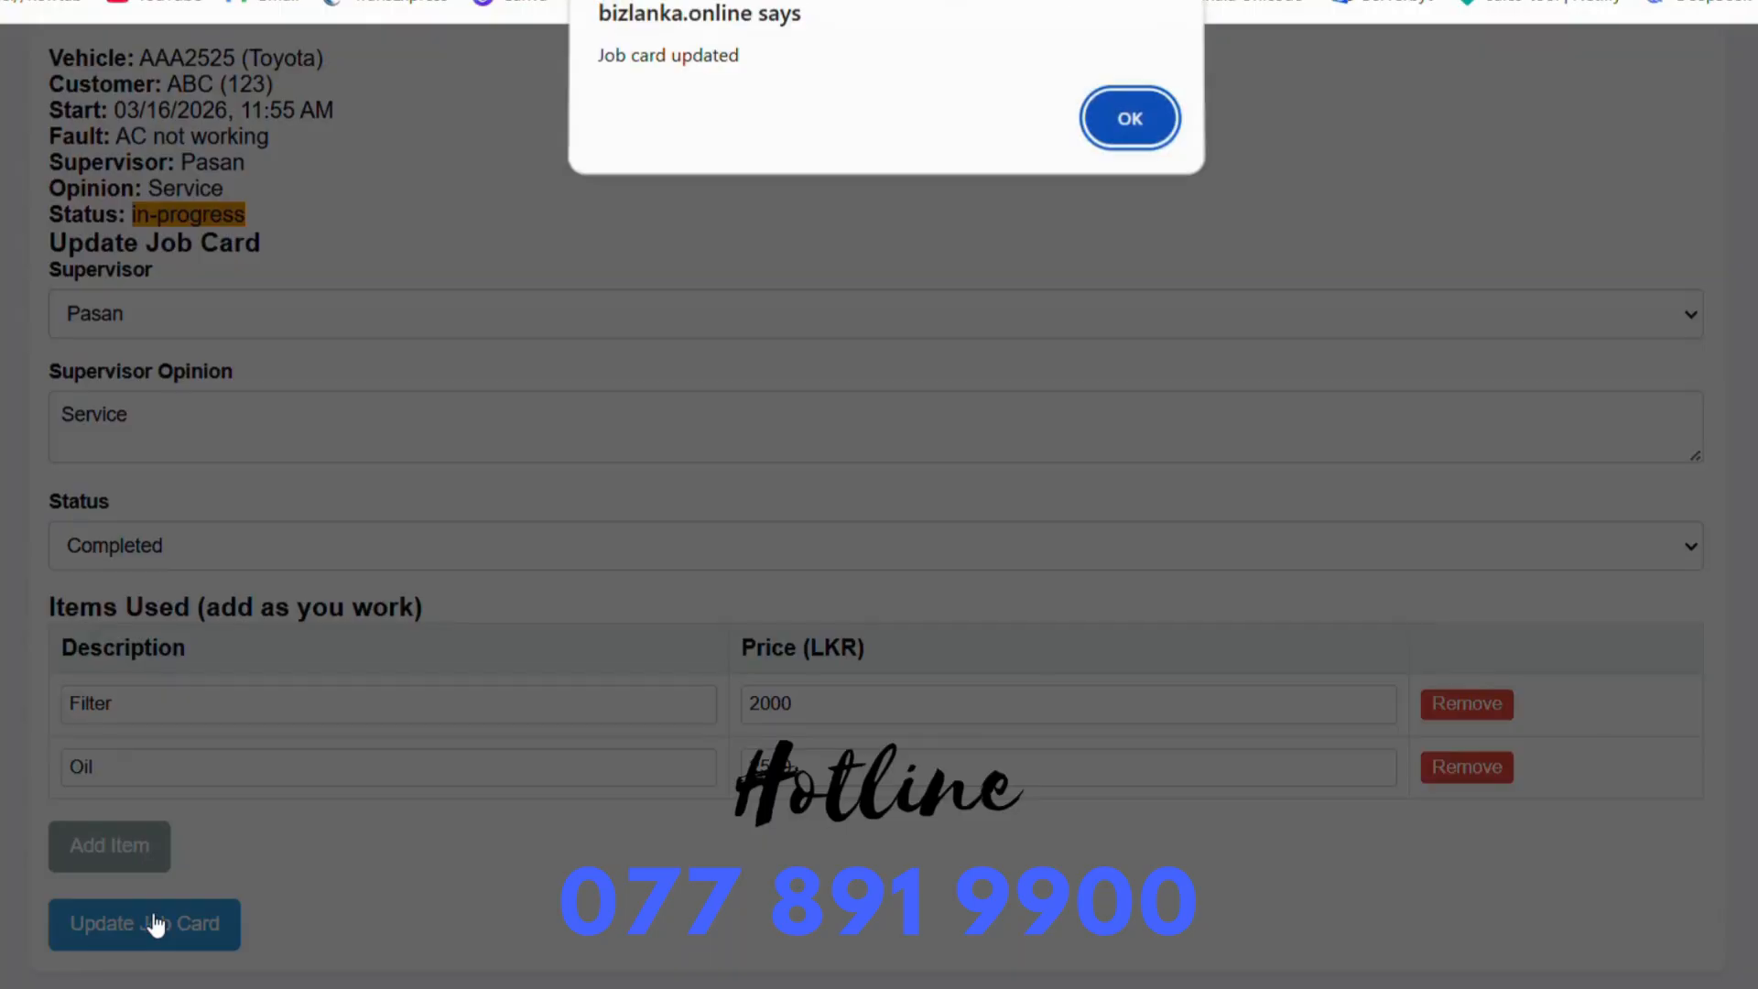
pyautogui.click(1117, 145)
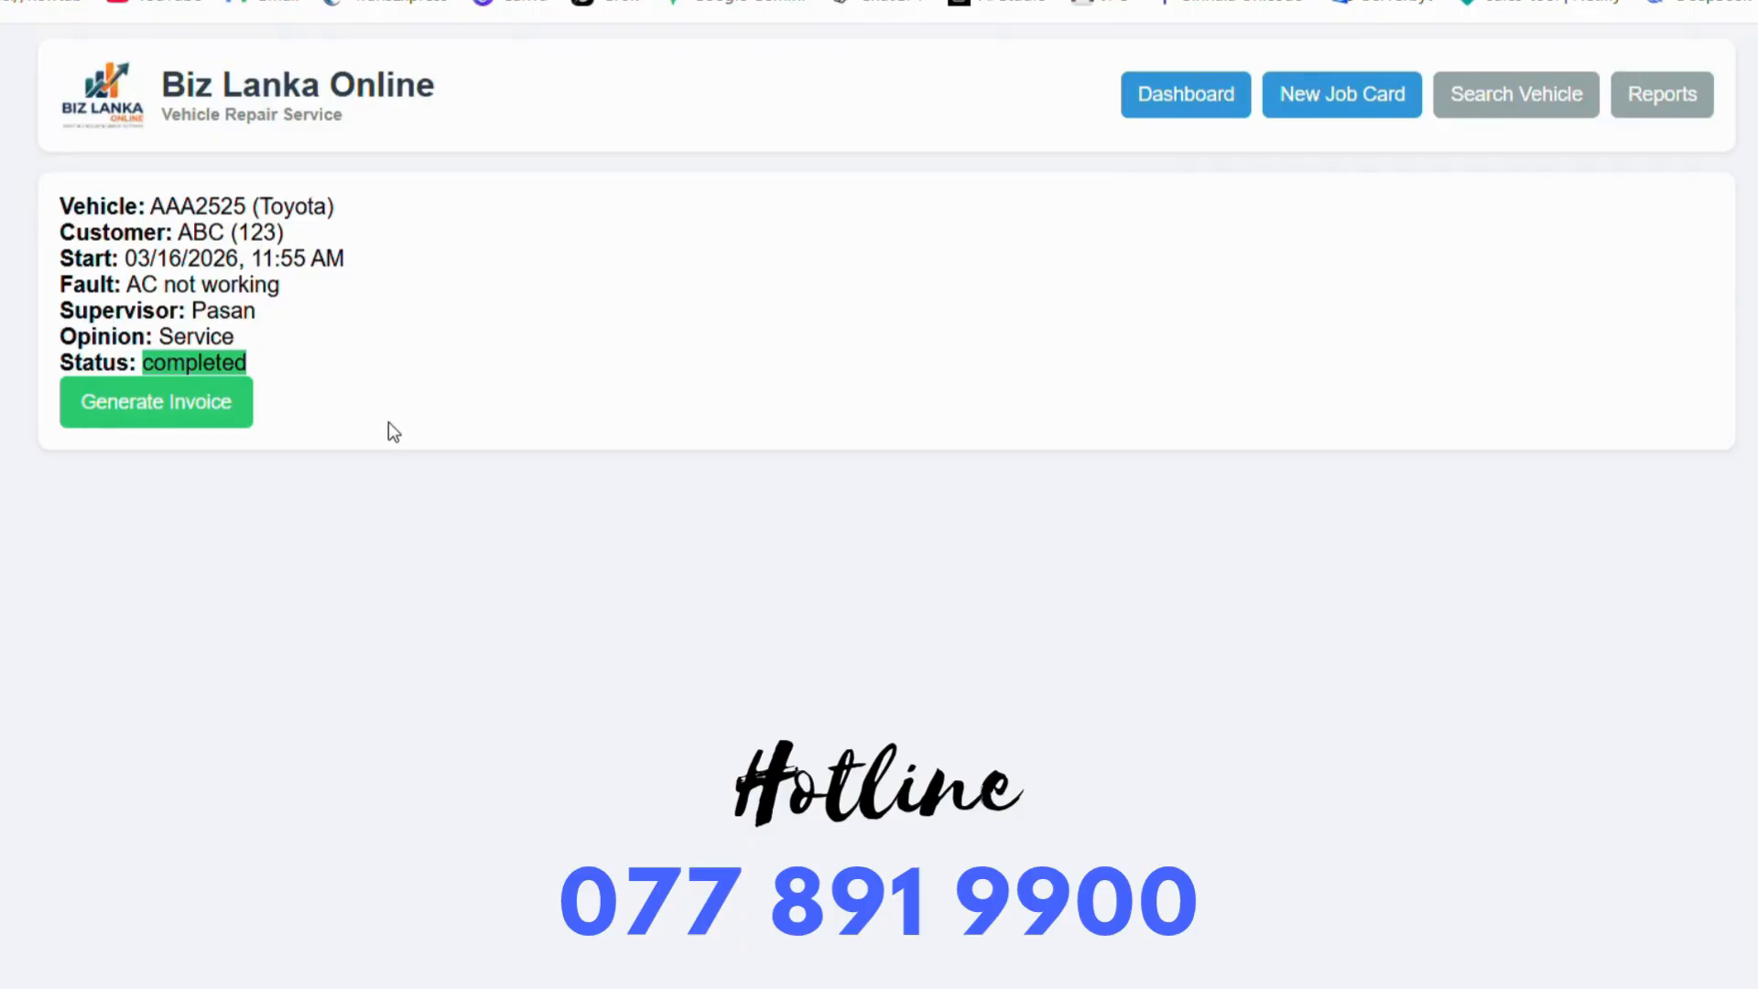
pyautogui.click(1185, 99)
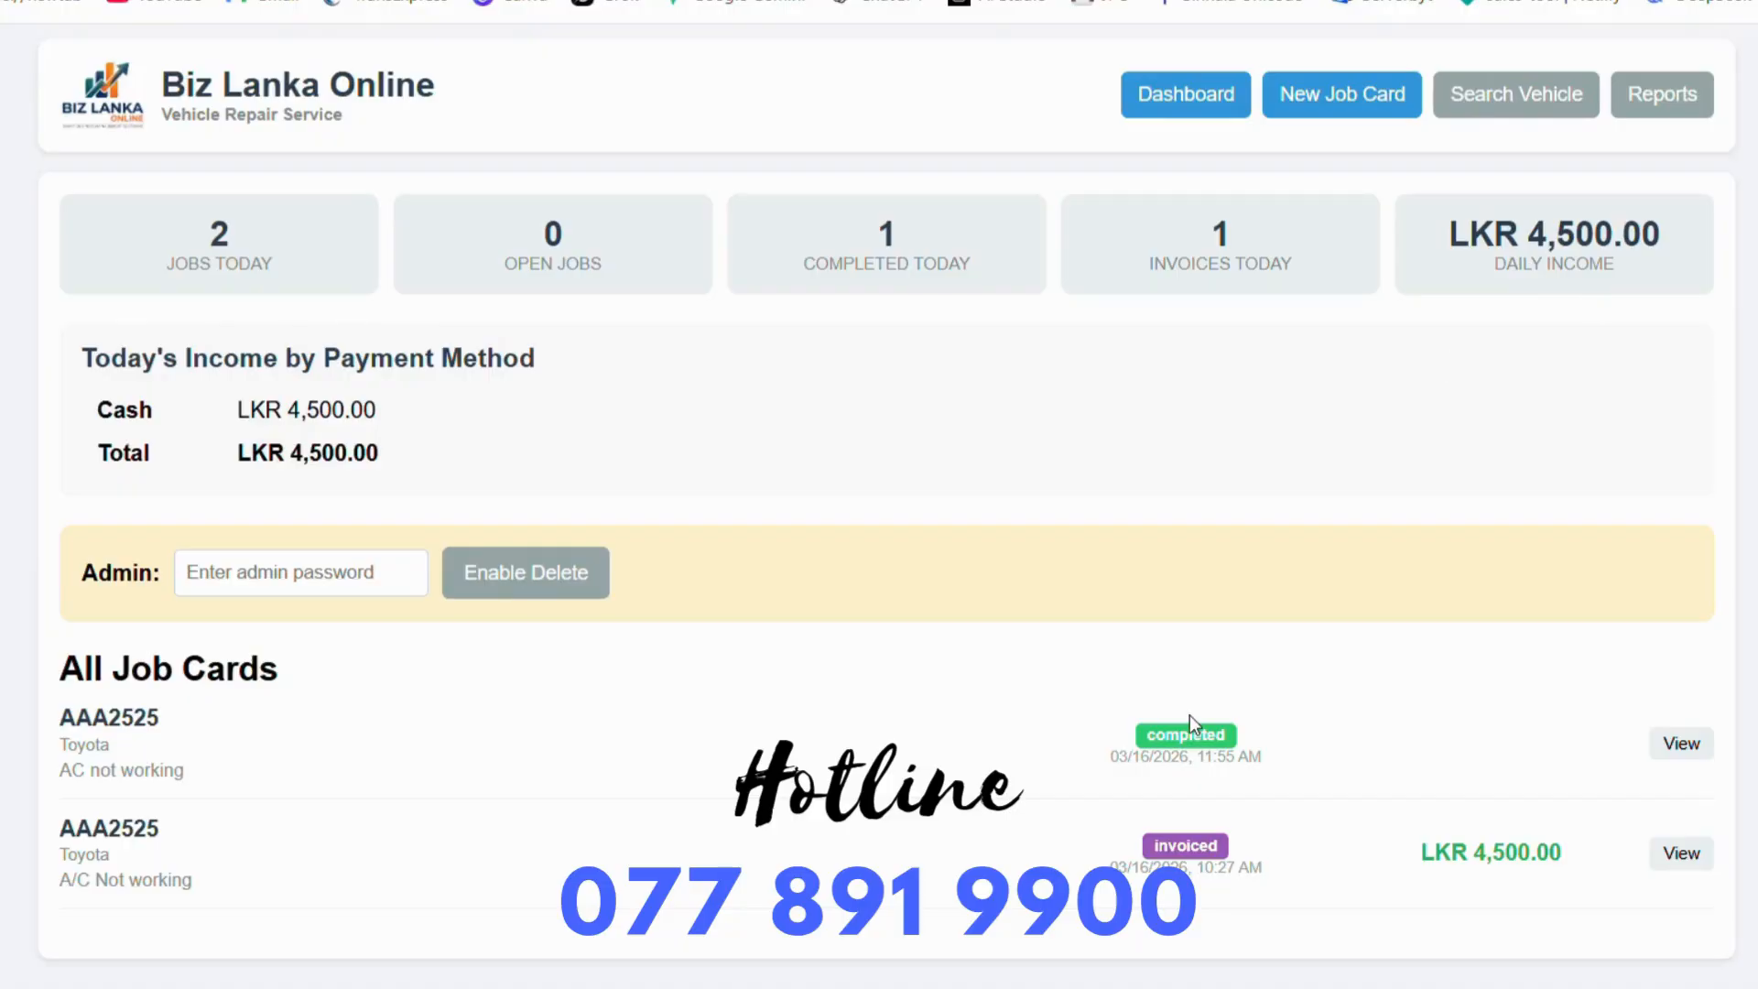
# Open the completed AAA2525 job card from the dashboard, start its invoice, and append a blank item row below Oil.
pyautogui.click(1682, 743)
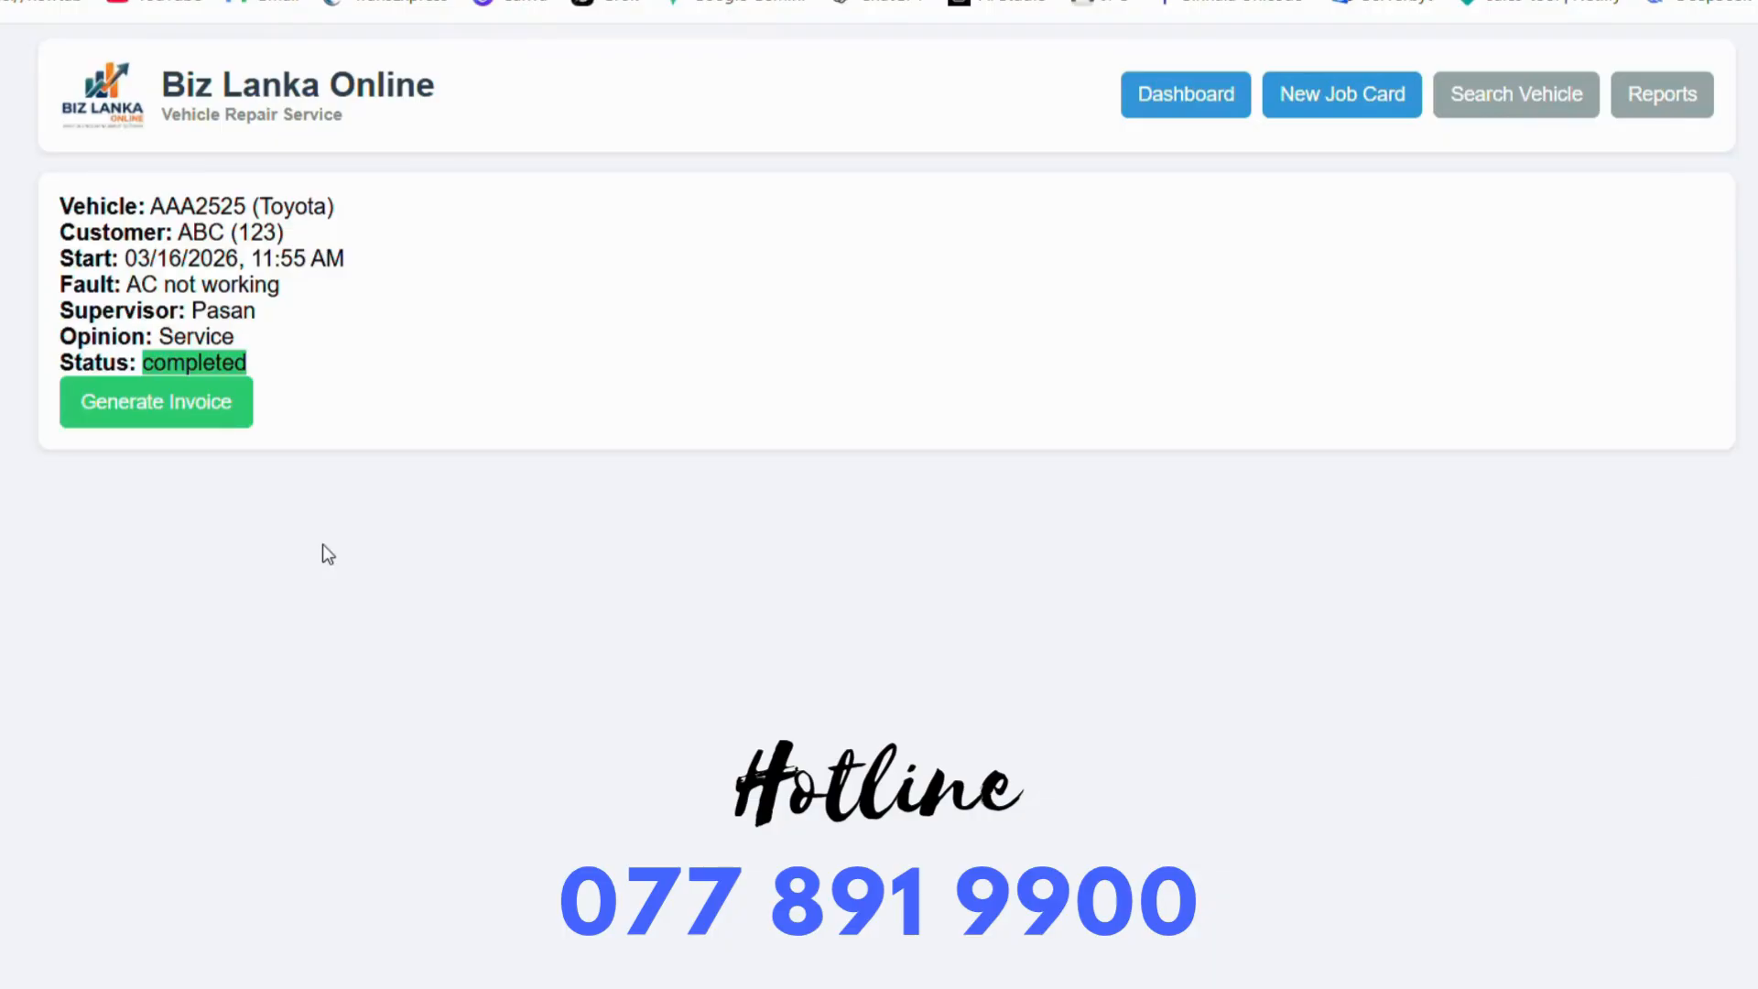
pyautogui.click(181, 416)
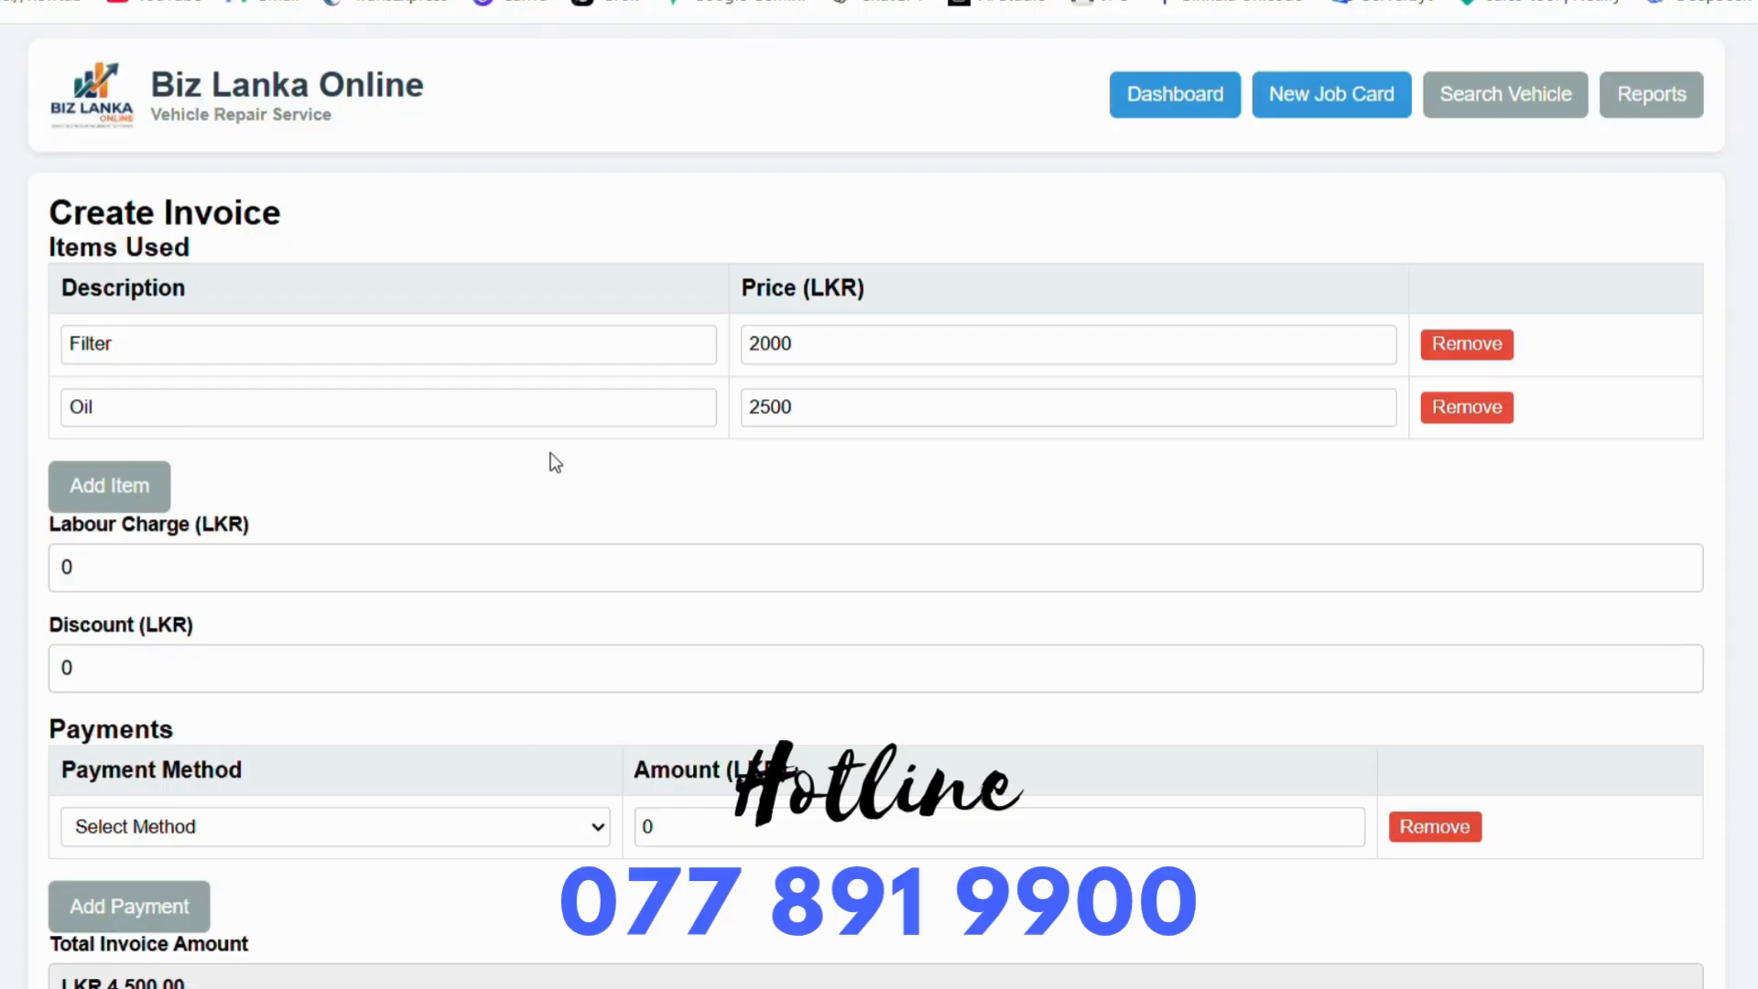
pyautogui.scroll(-4, 551, 453)
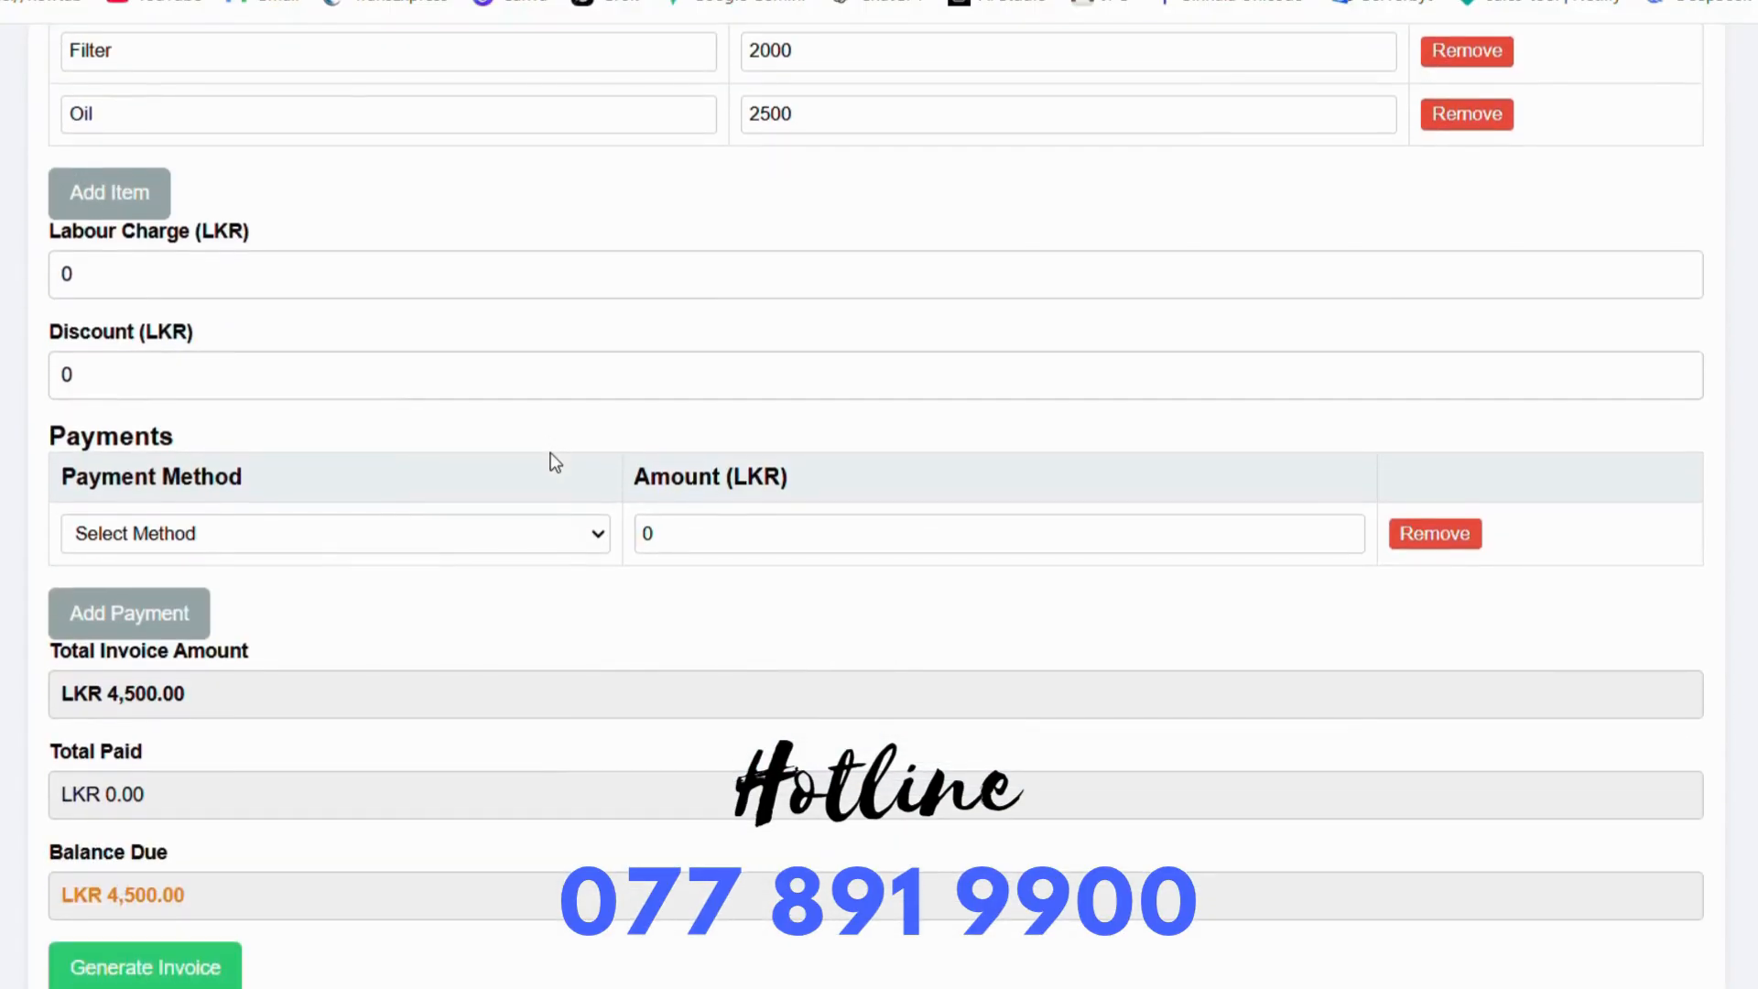
pyautogui.scroll(4, 551, 453)
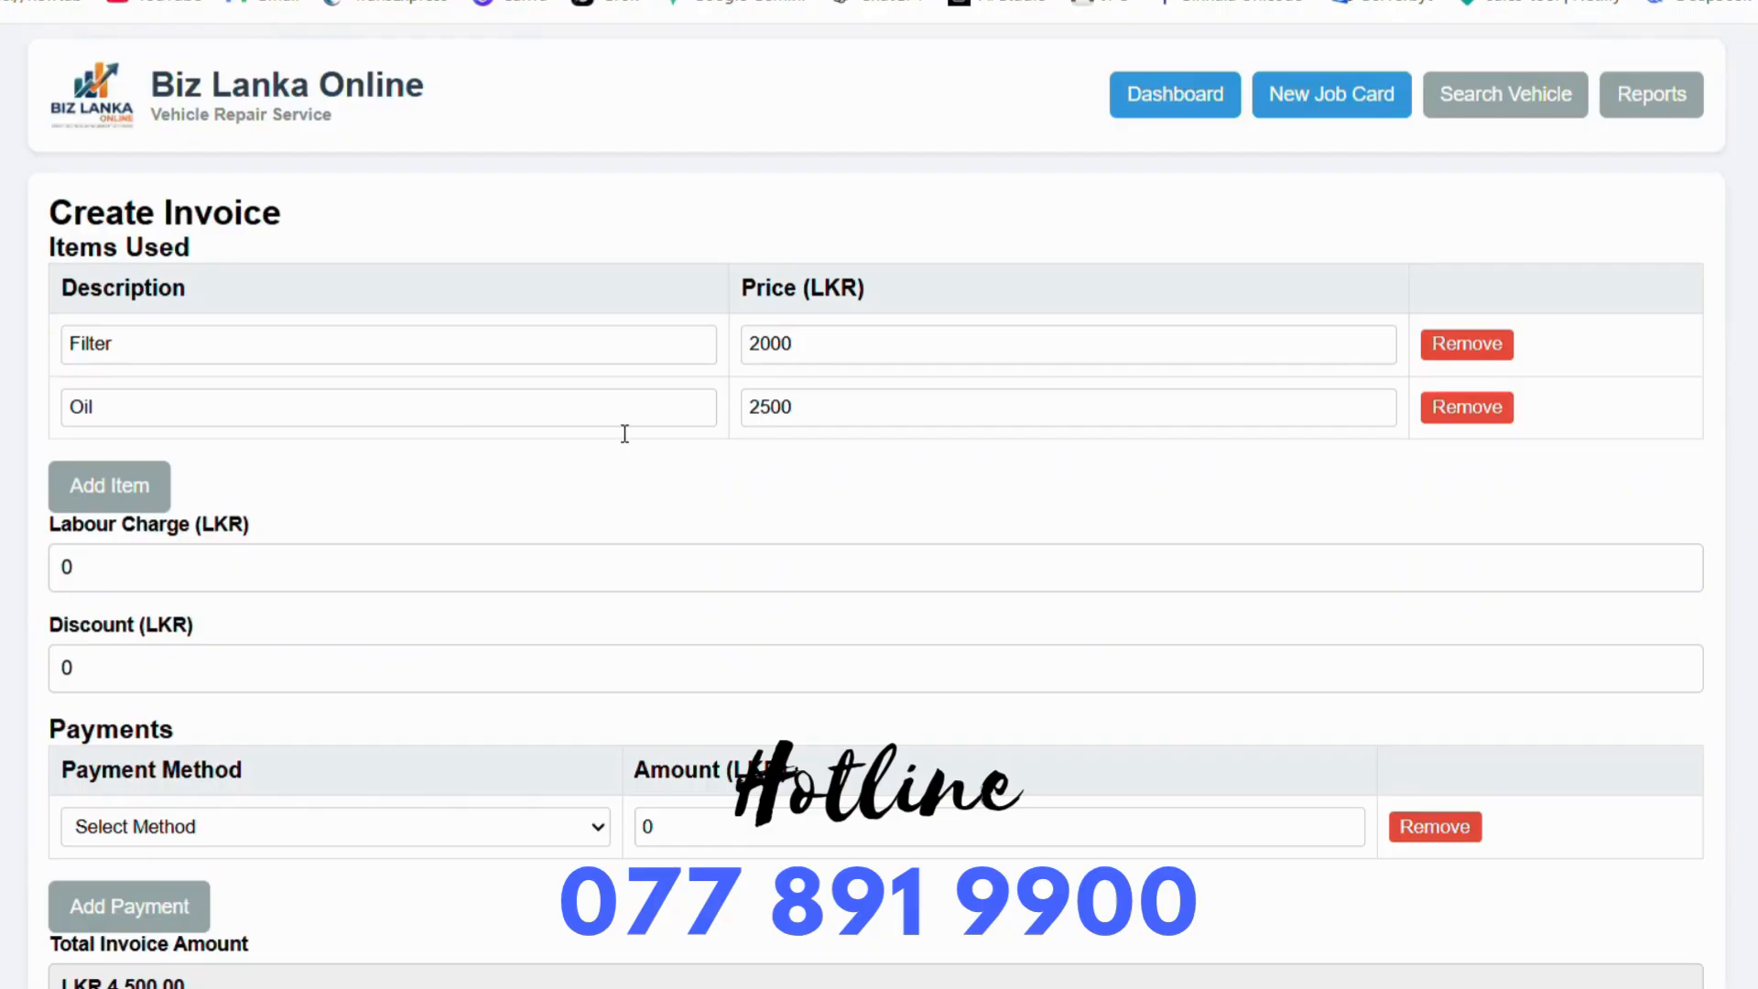
pyautogui.click(142, 487)
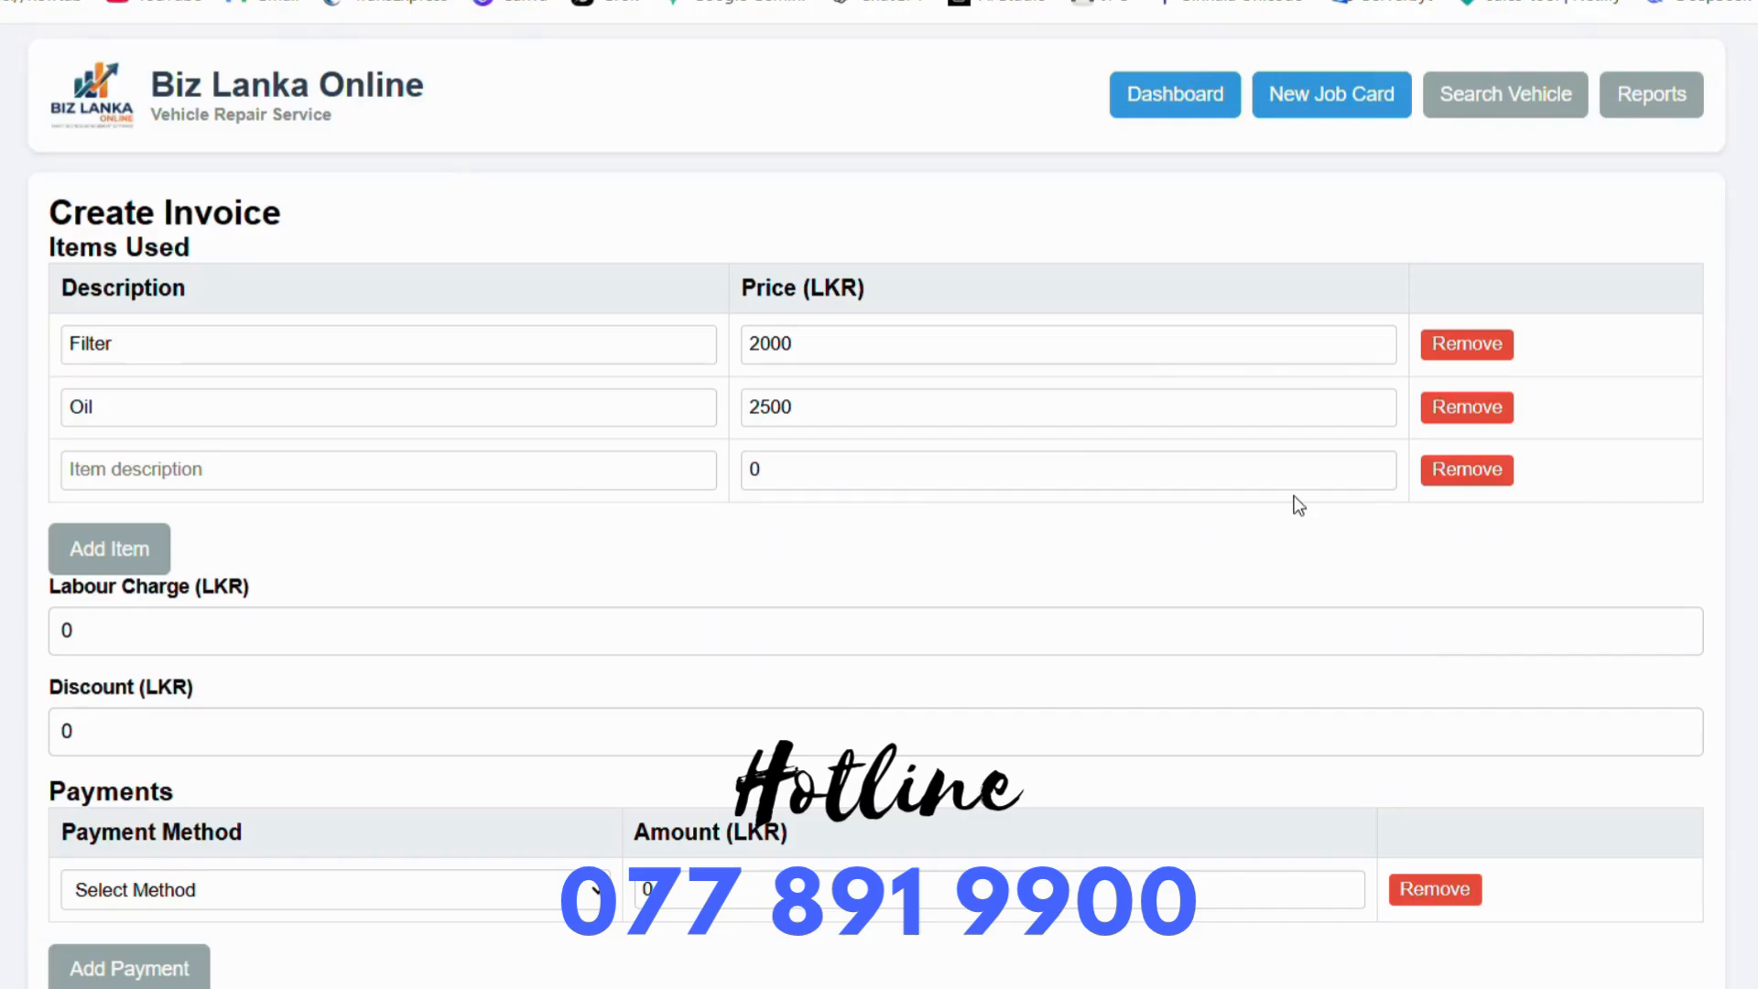
# Set the invoice's labour charge to 1500 LKR.
pyautogui.scroll(-1, 1283, 510)
pyautogui.scroll(-1, 1286, 509)
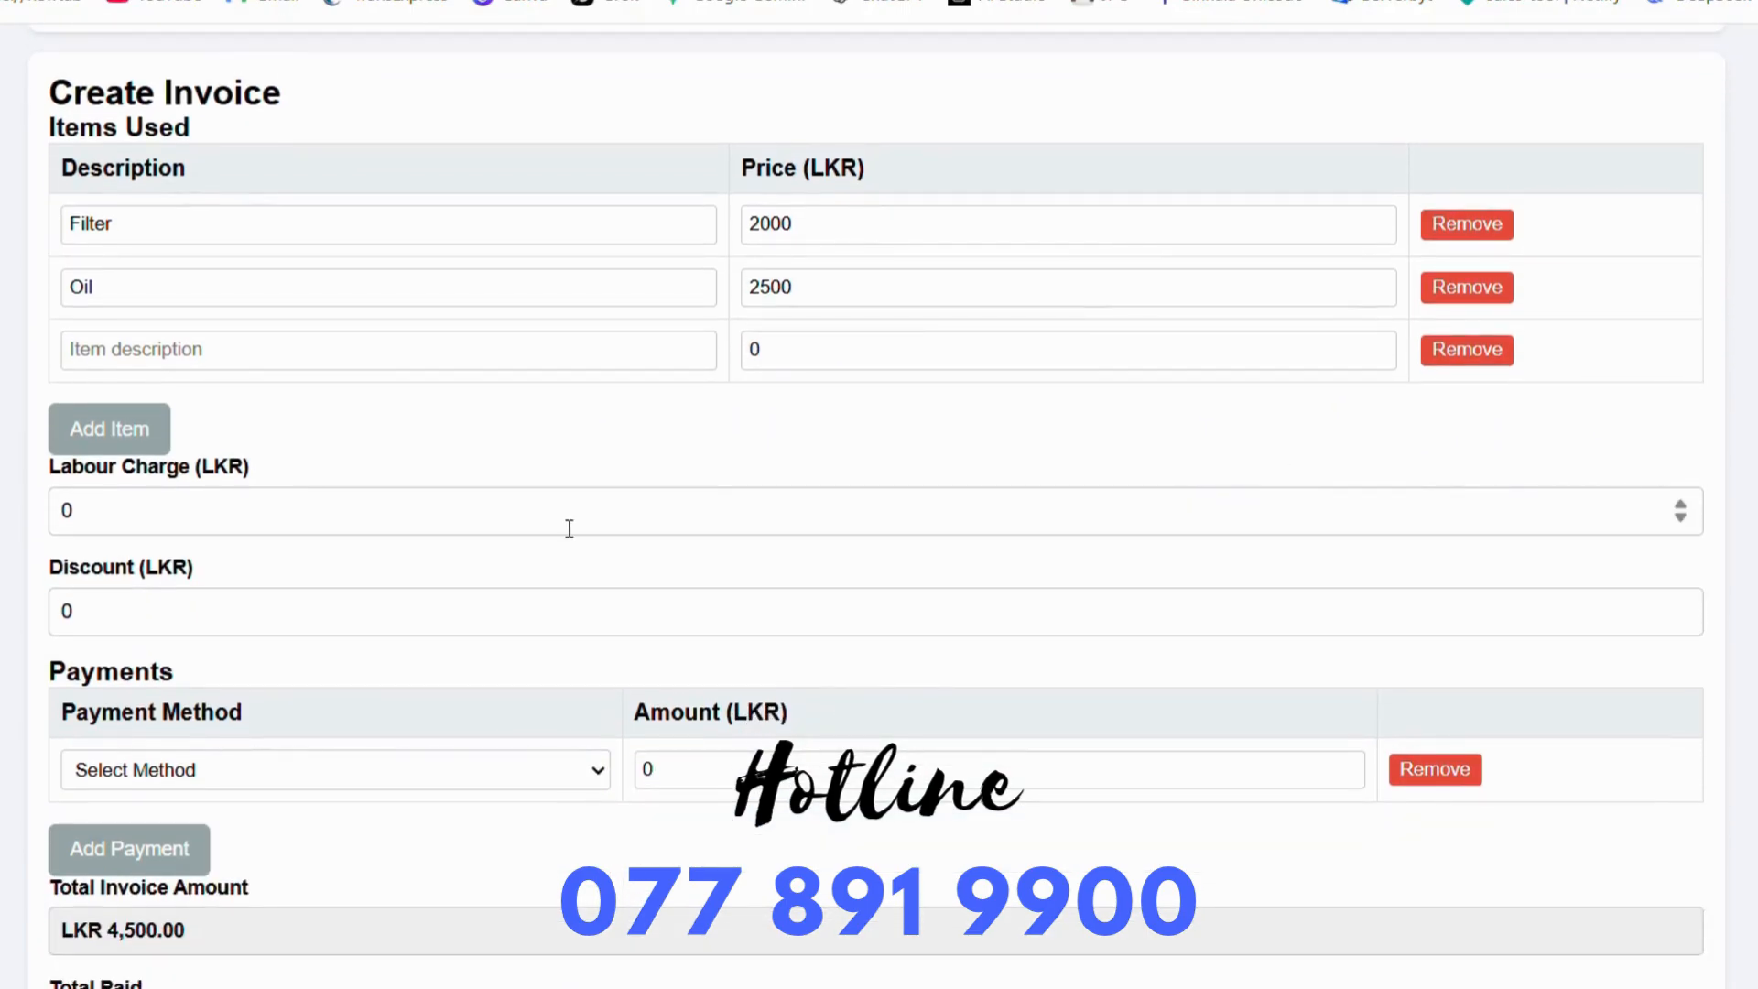
pyautogui.click(144, 524)
pyautogui.press('BackSpace')
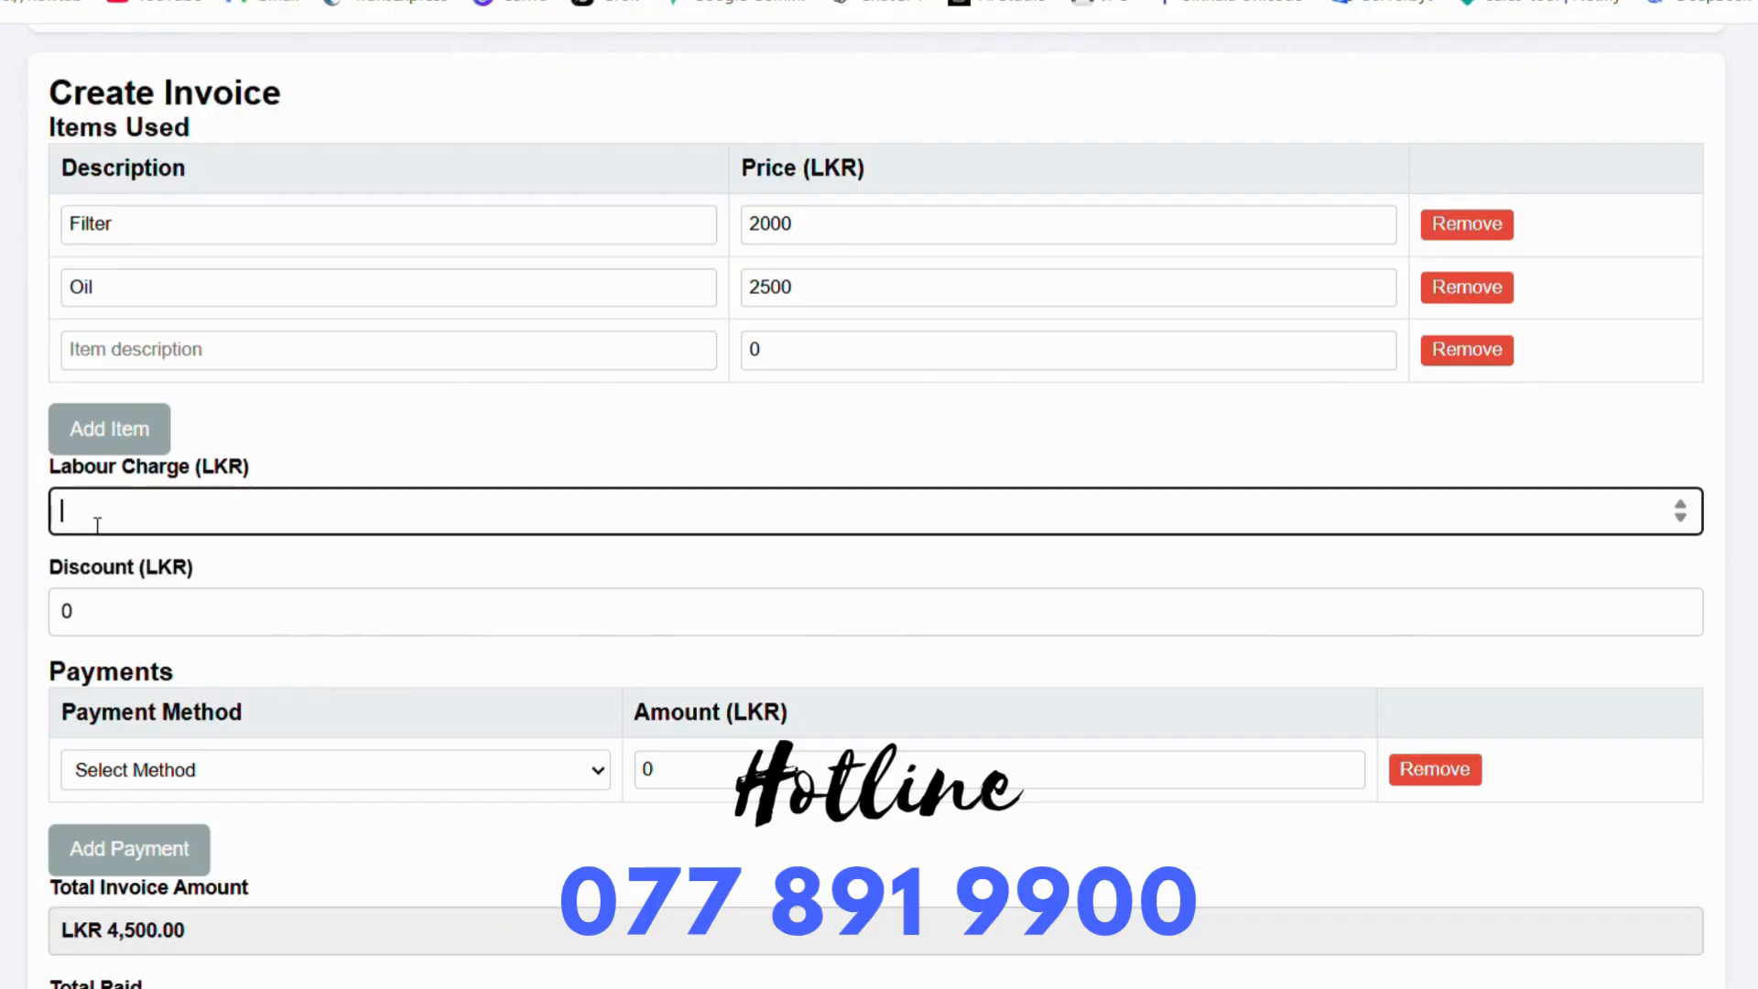
pyautogui.write('1500')
pyautogui.scroll(-3, 385, 615)
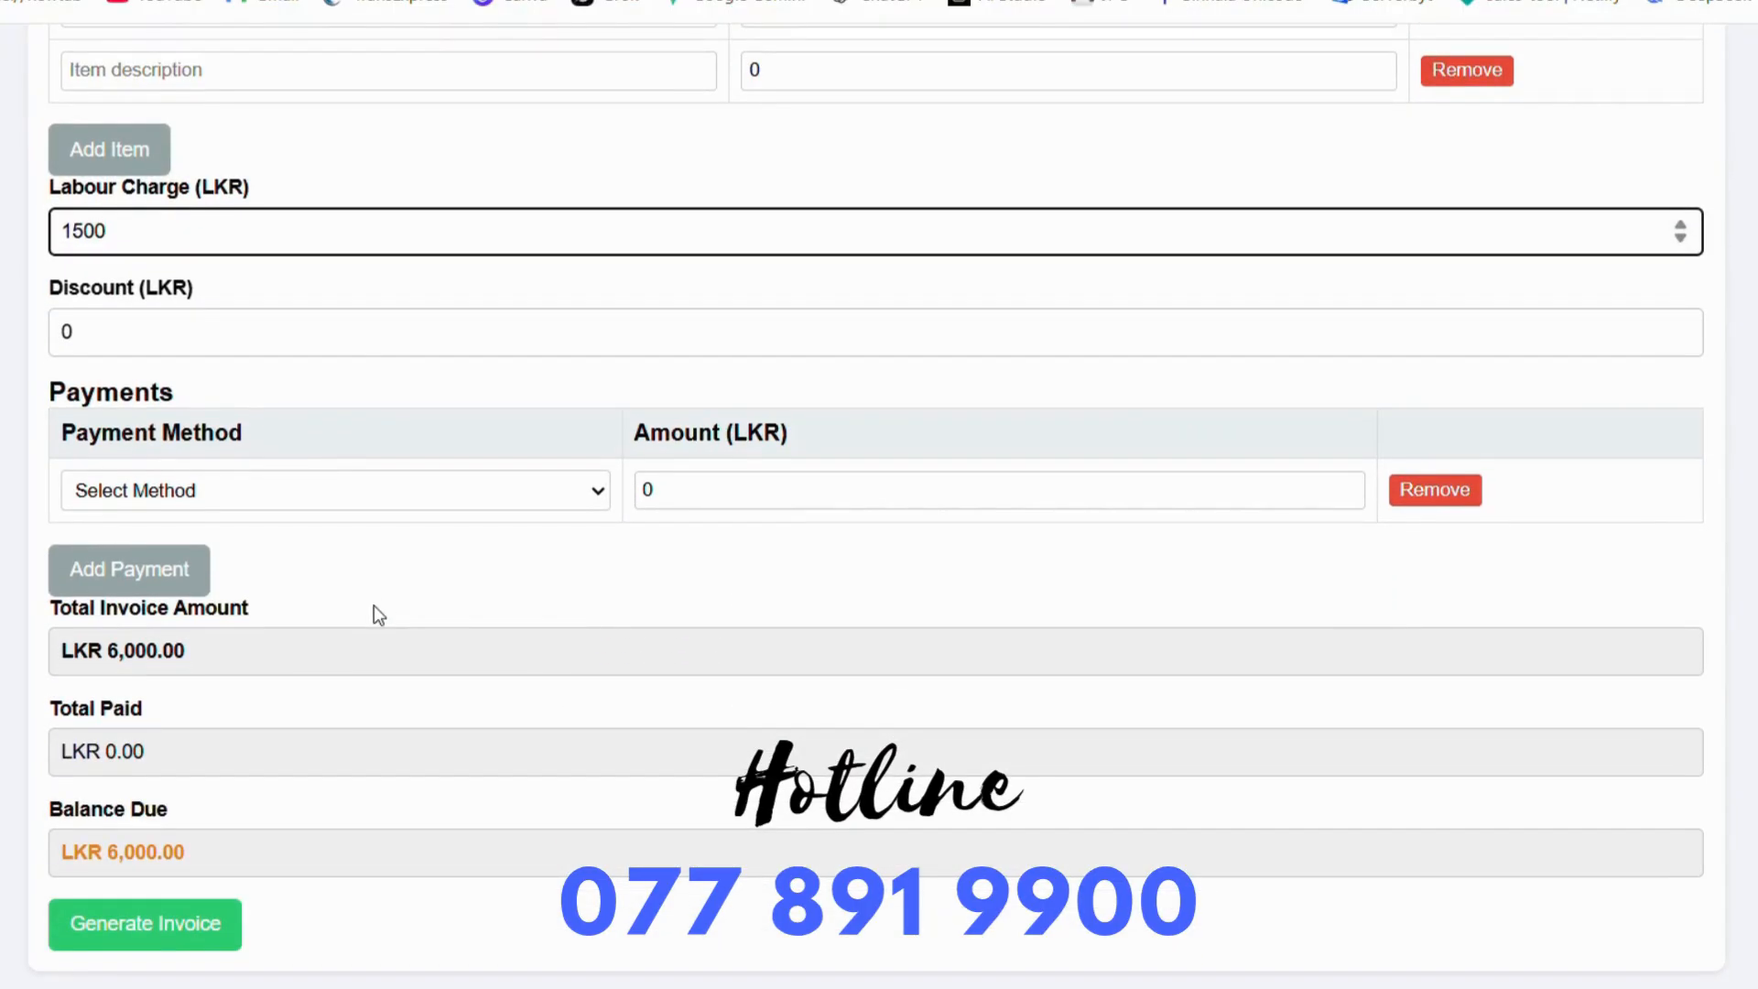
# Set the invoice's discount to 600 LKR.
pyautogui.scroll(3, 373, 606)
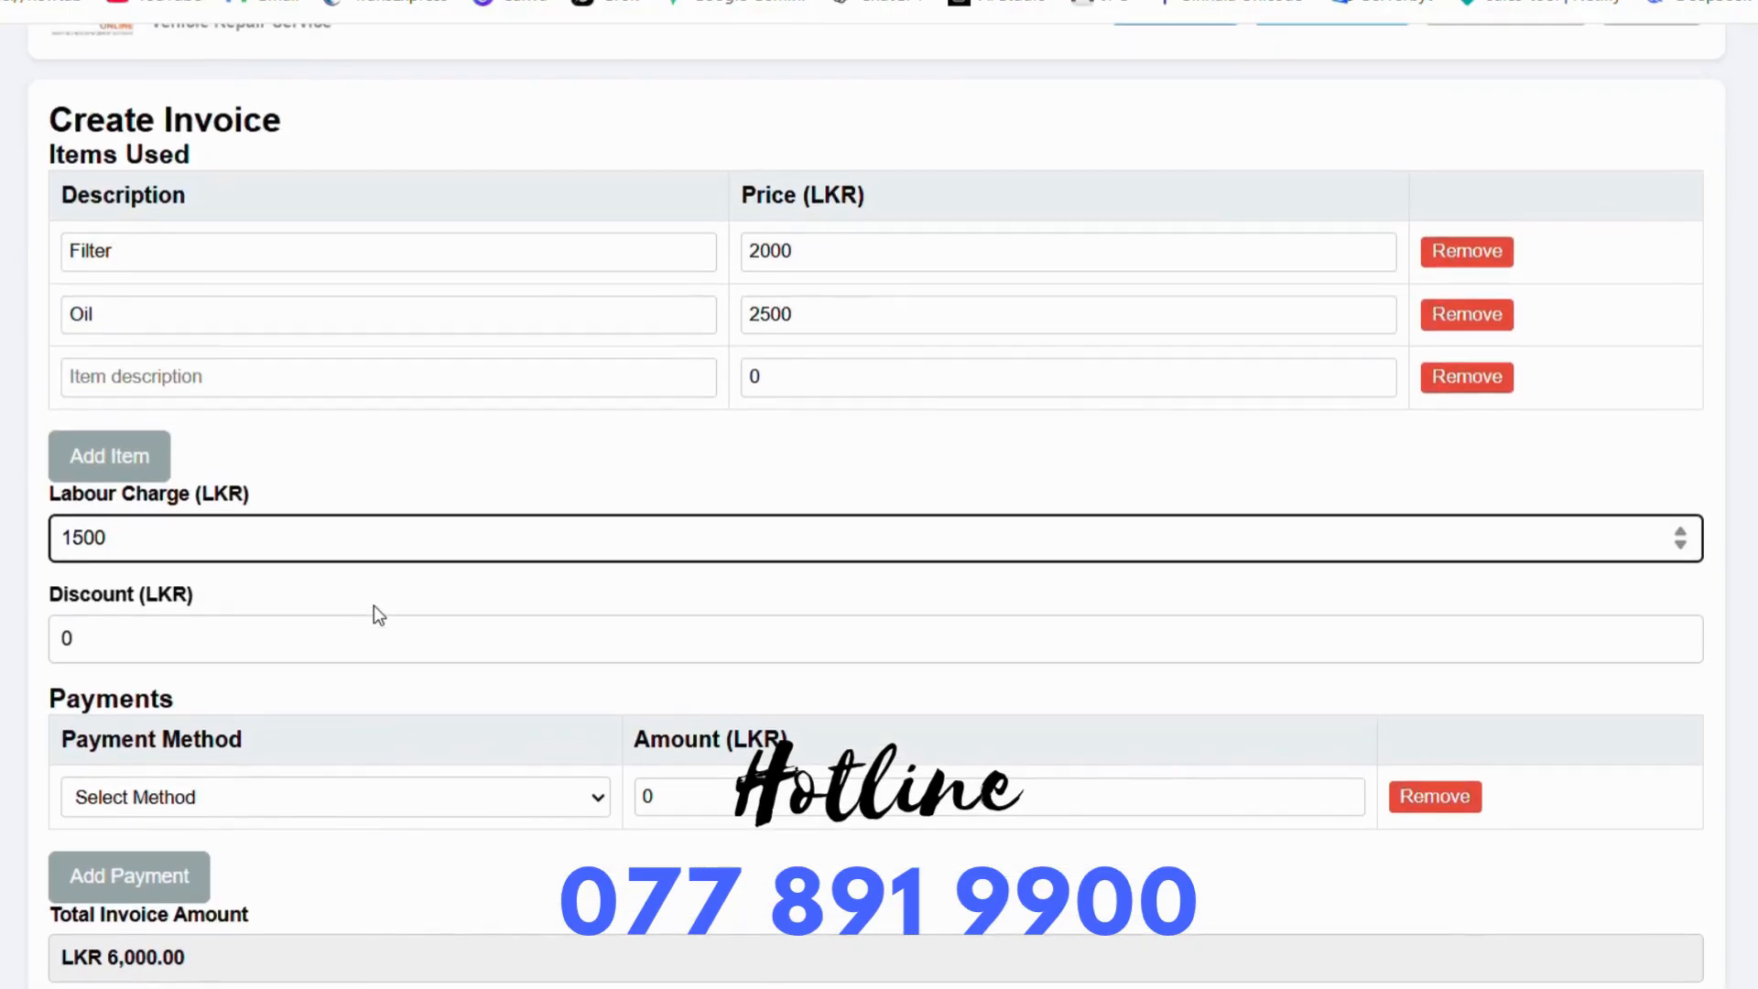
pyautogui.scroll(-3, 518, 494)
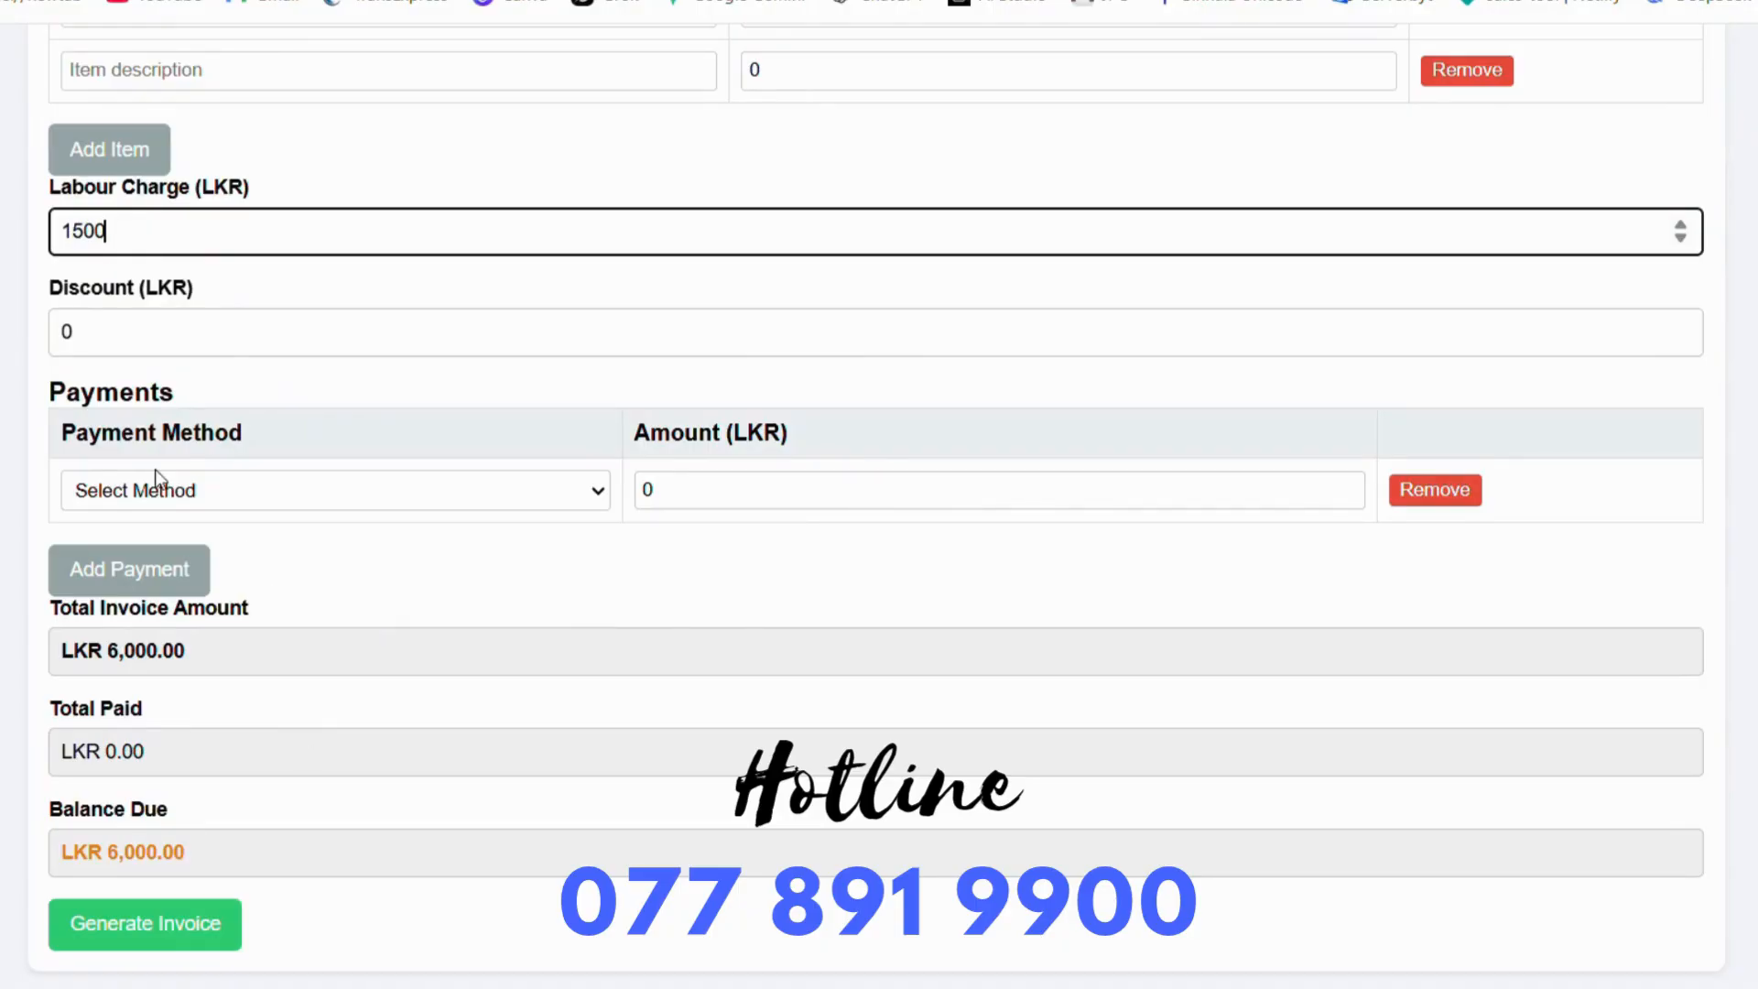
pyautogui.click(98, 329)
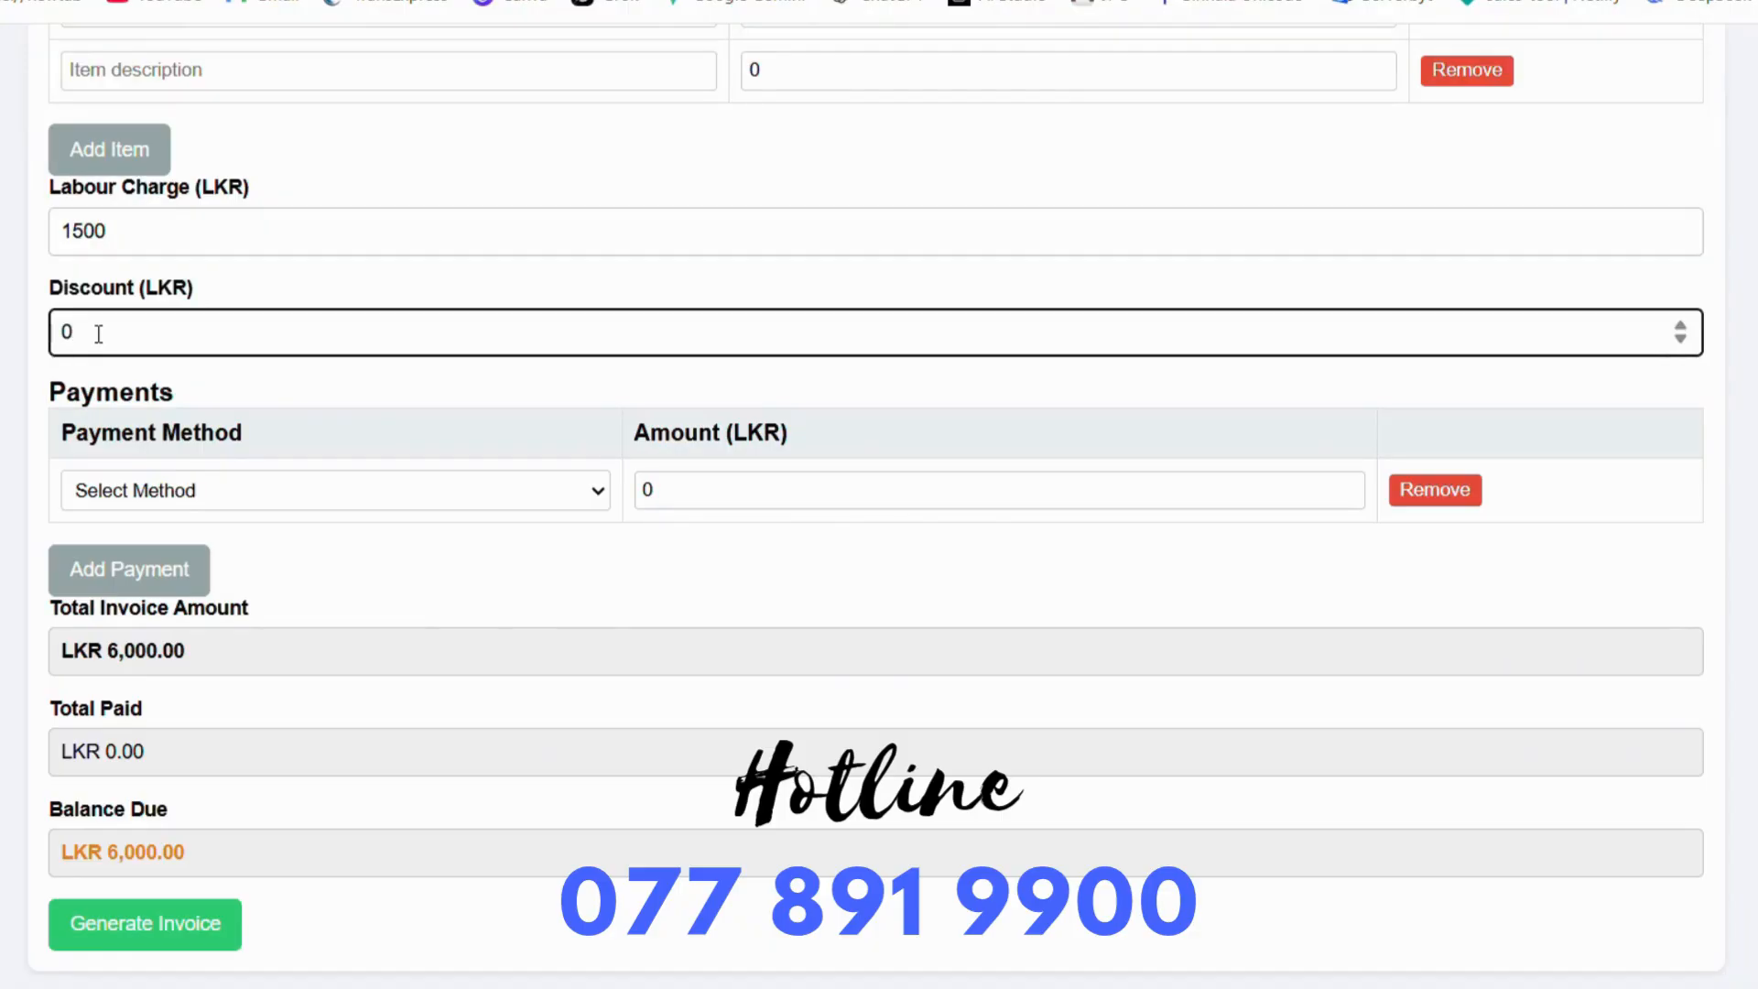
pyautogui.press('BackSpace')
pyautogui.write('600')
# Record a Cash payment of 3000 LKR on the invoice.
pyautogui.click(599, 496)
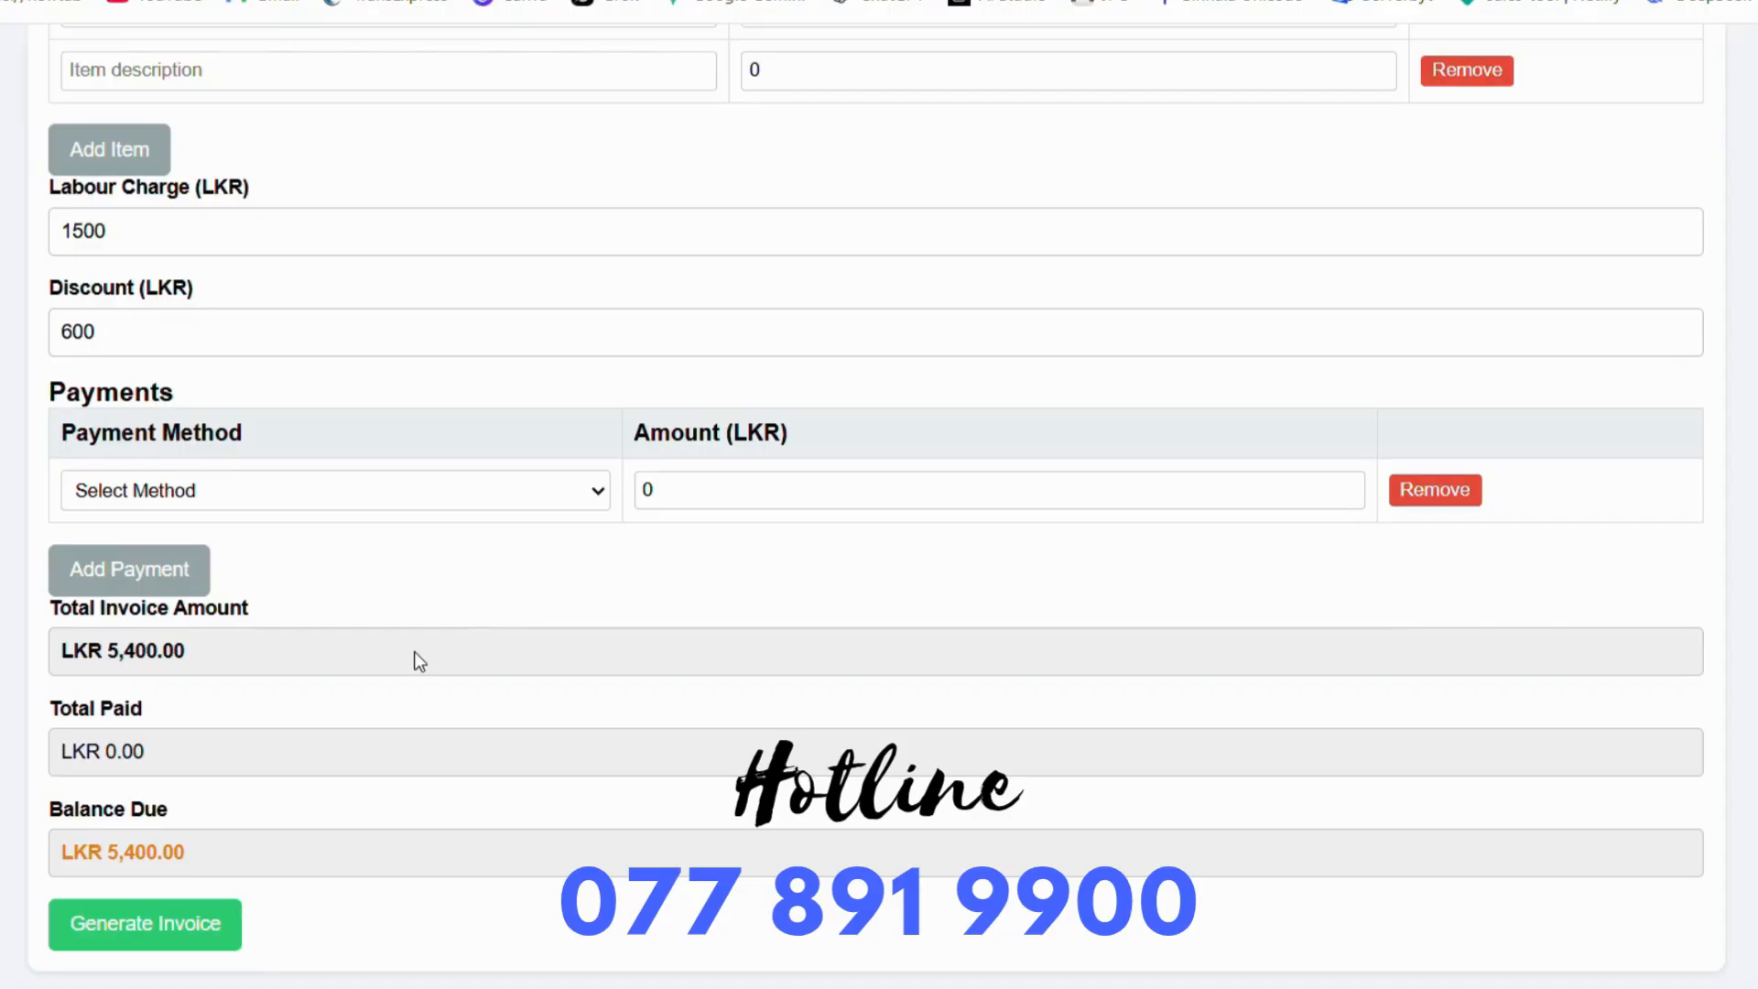
pyautogui.click(377, 575)
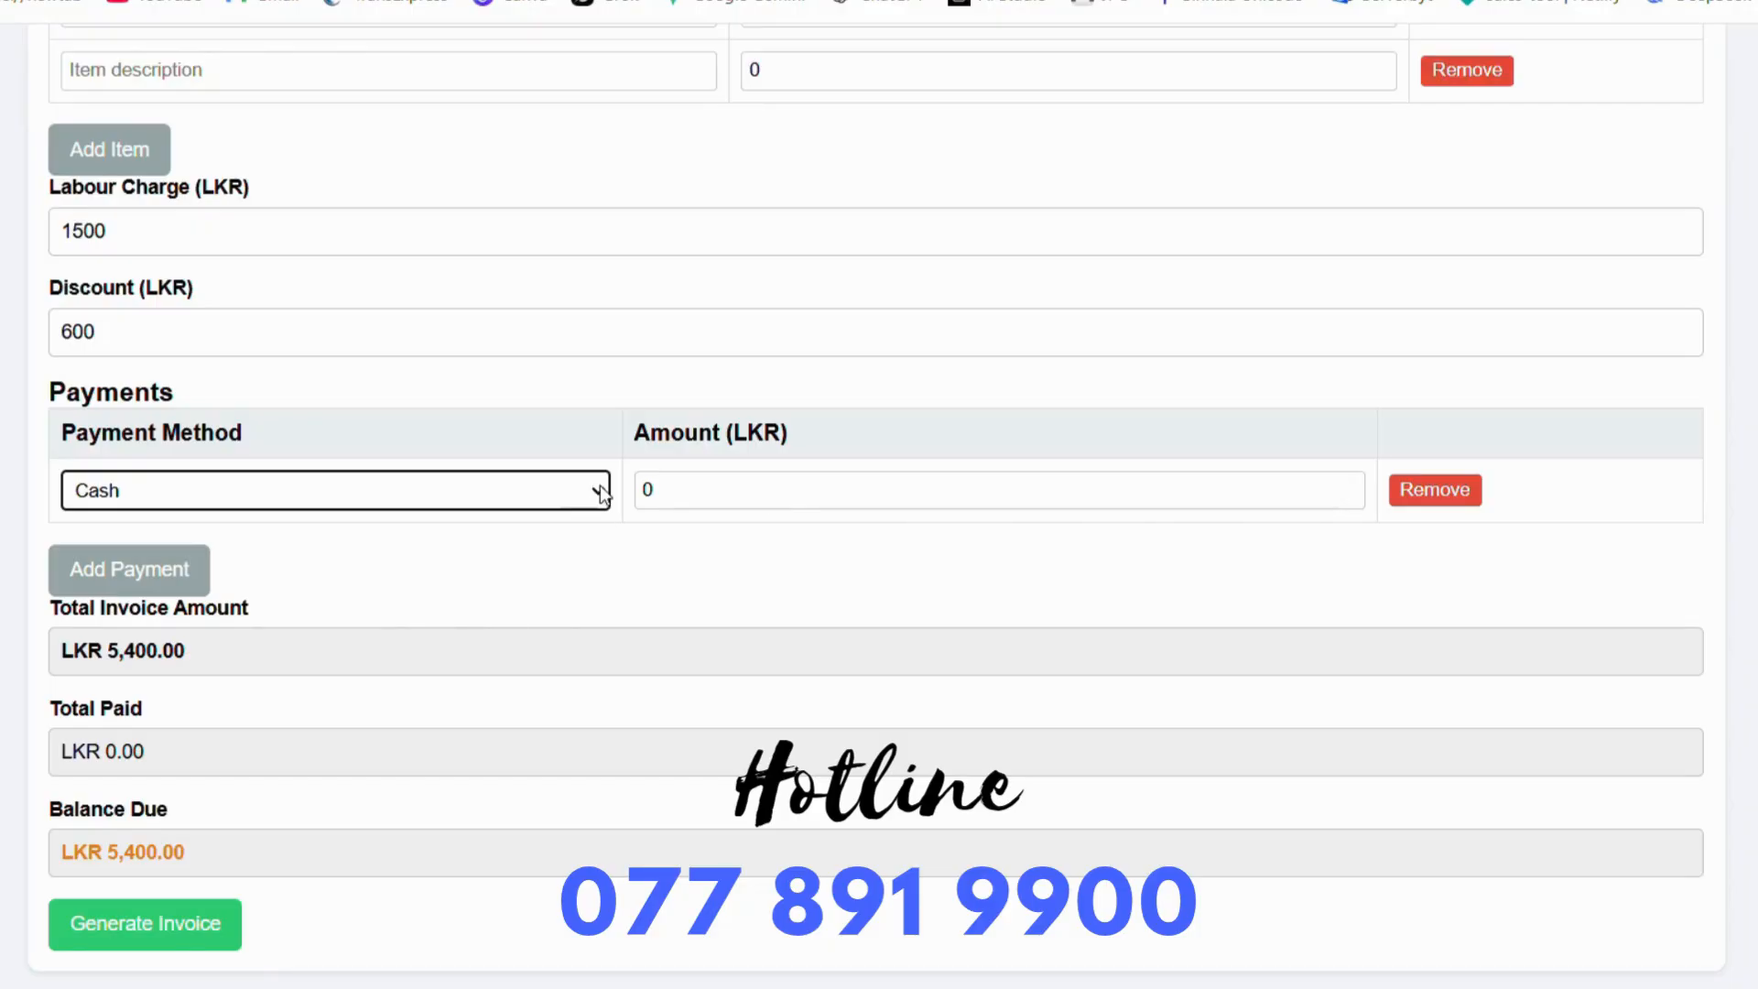
pyautogui.click(750, 506)
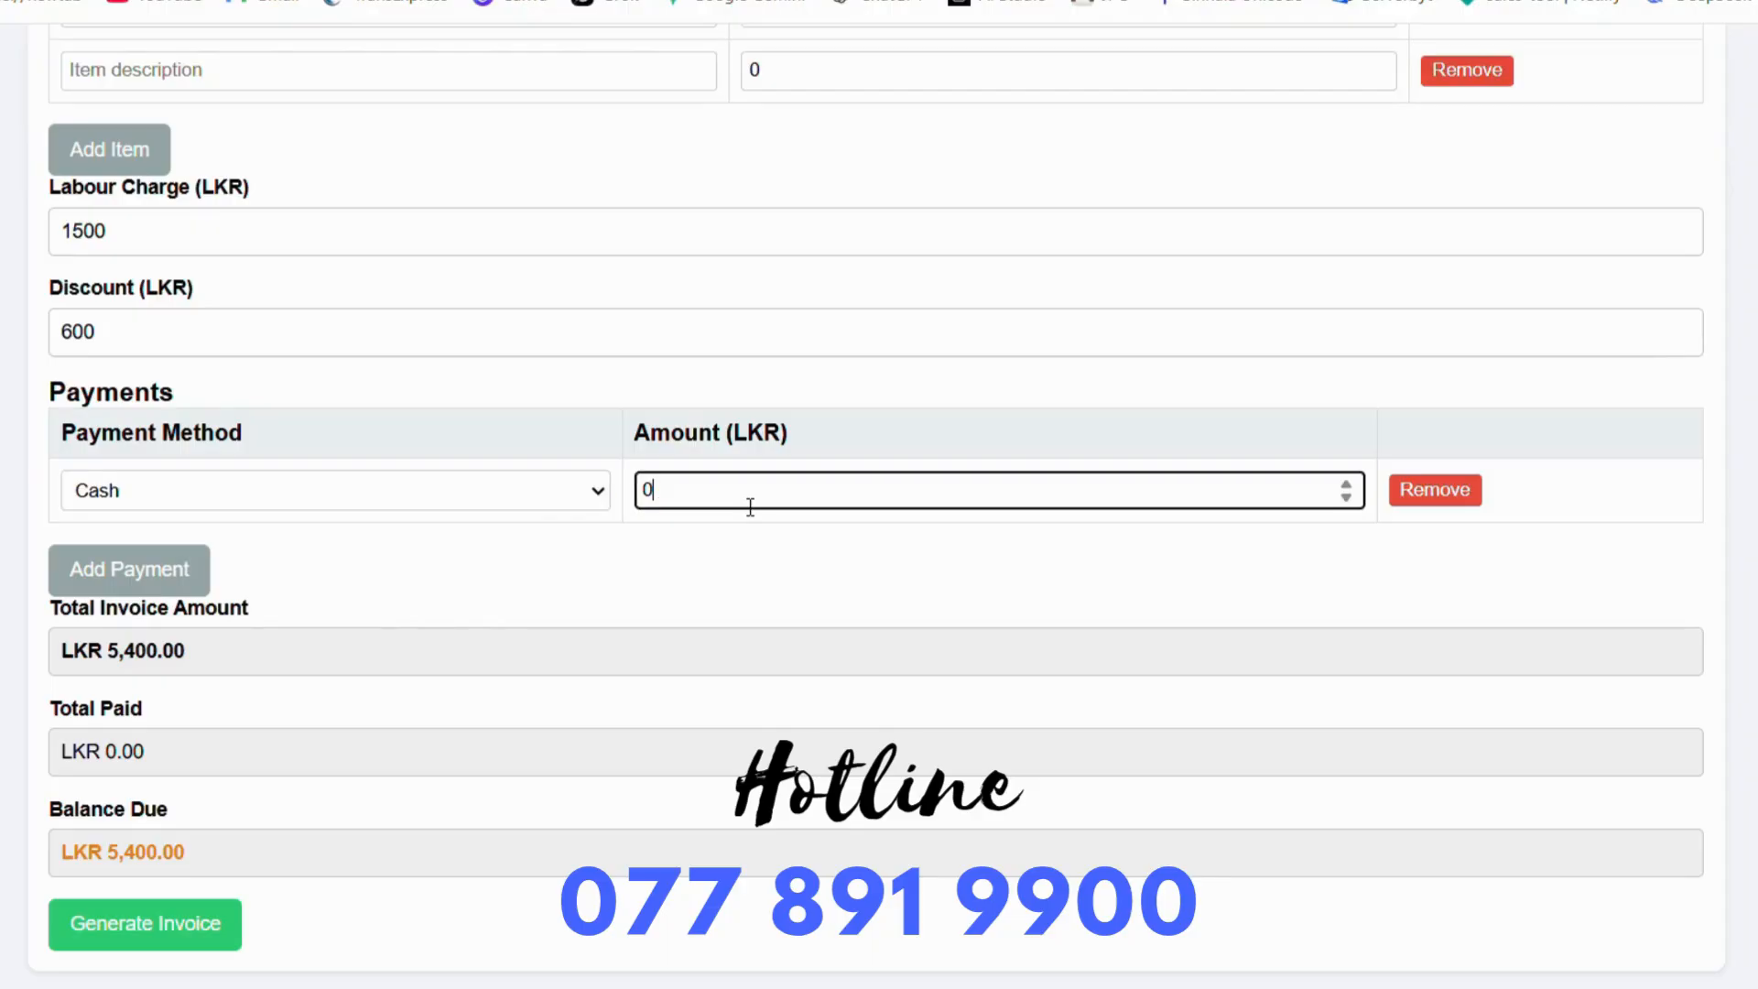
pyautogui.press('BackSpace')
pyautogui.write('3000')
# Add a second payment row with the method Card Payment and an amount of 2400 LKR.
pyautogui.click(165, 569)
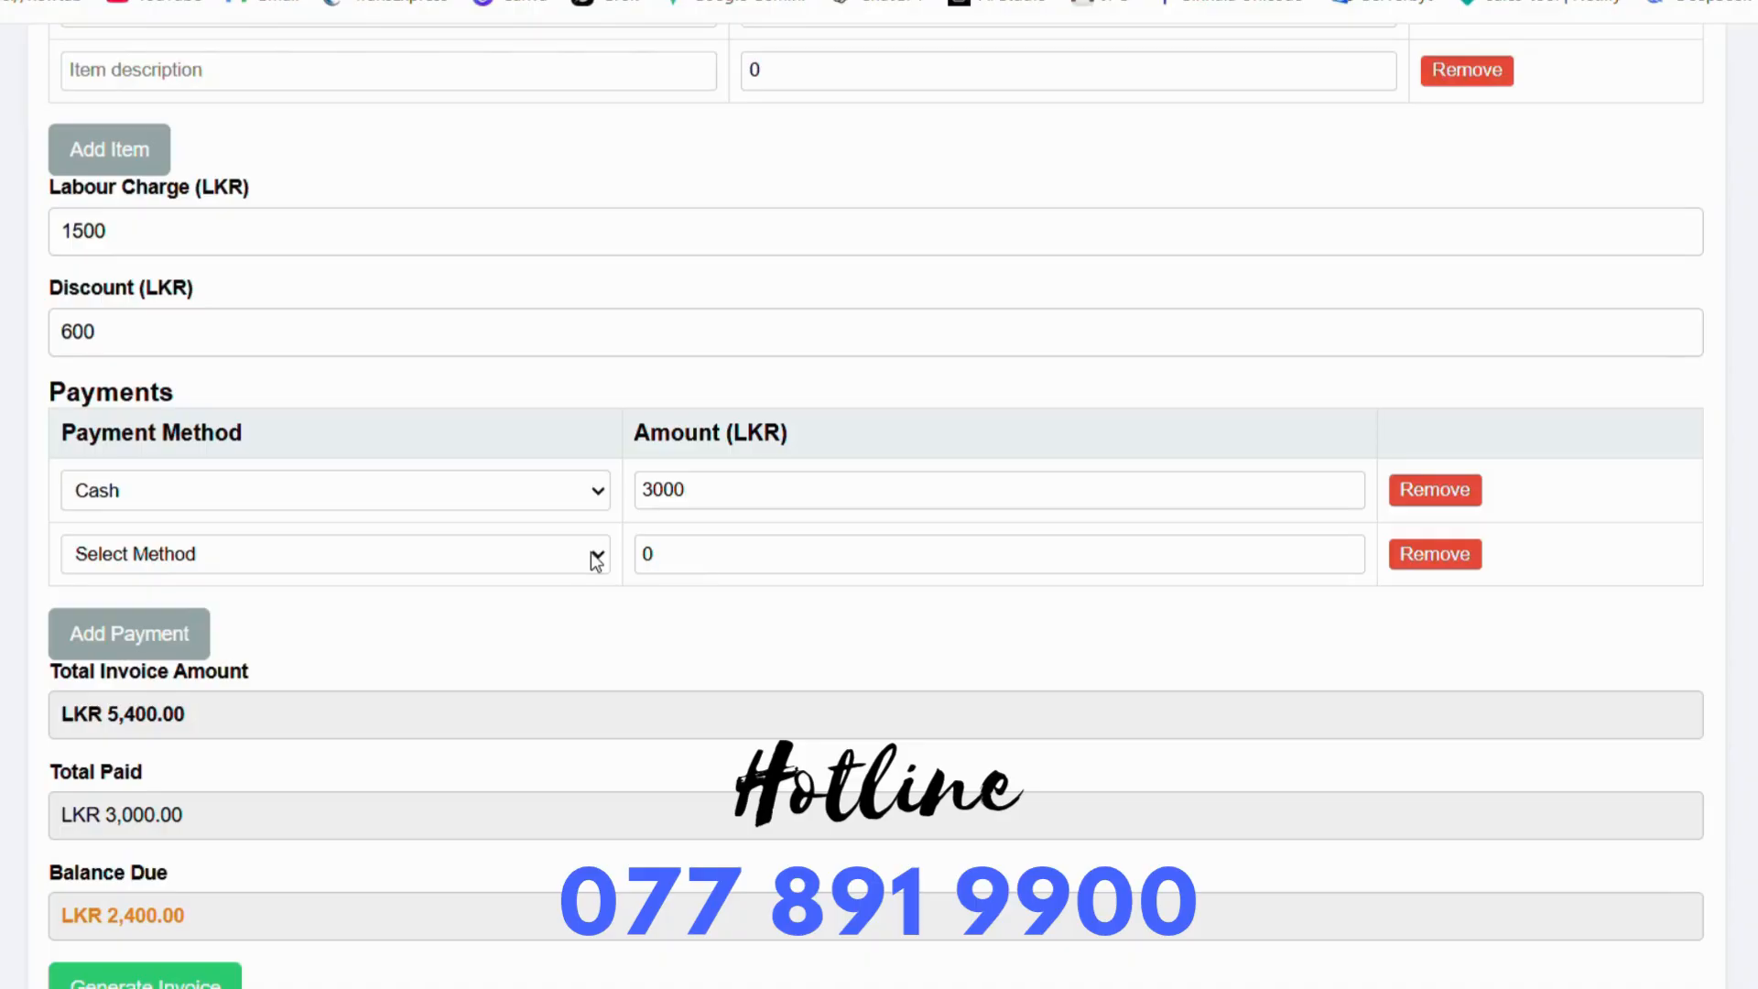
pyautogui.click(491, 644)
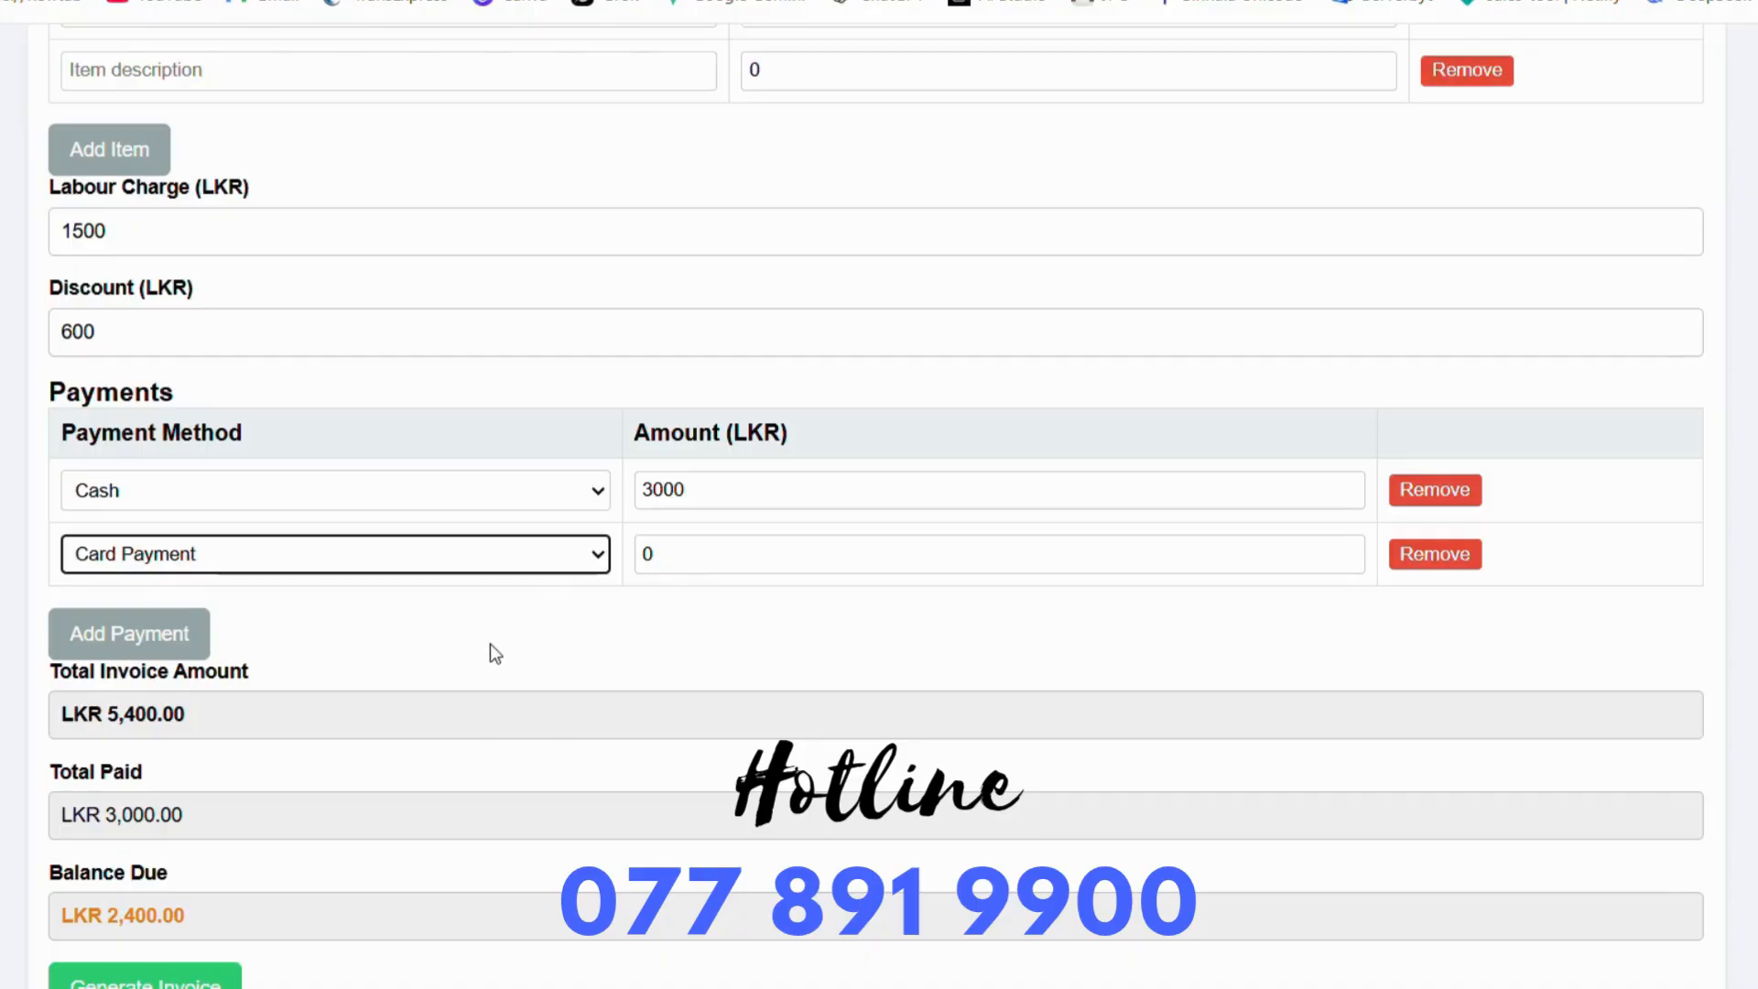
pyautogui.click(841, 569)
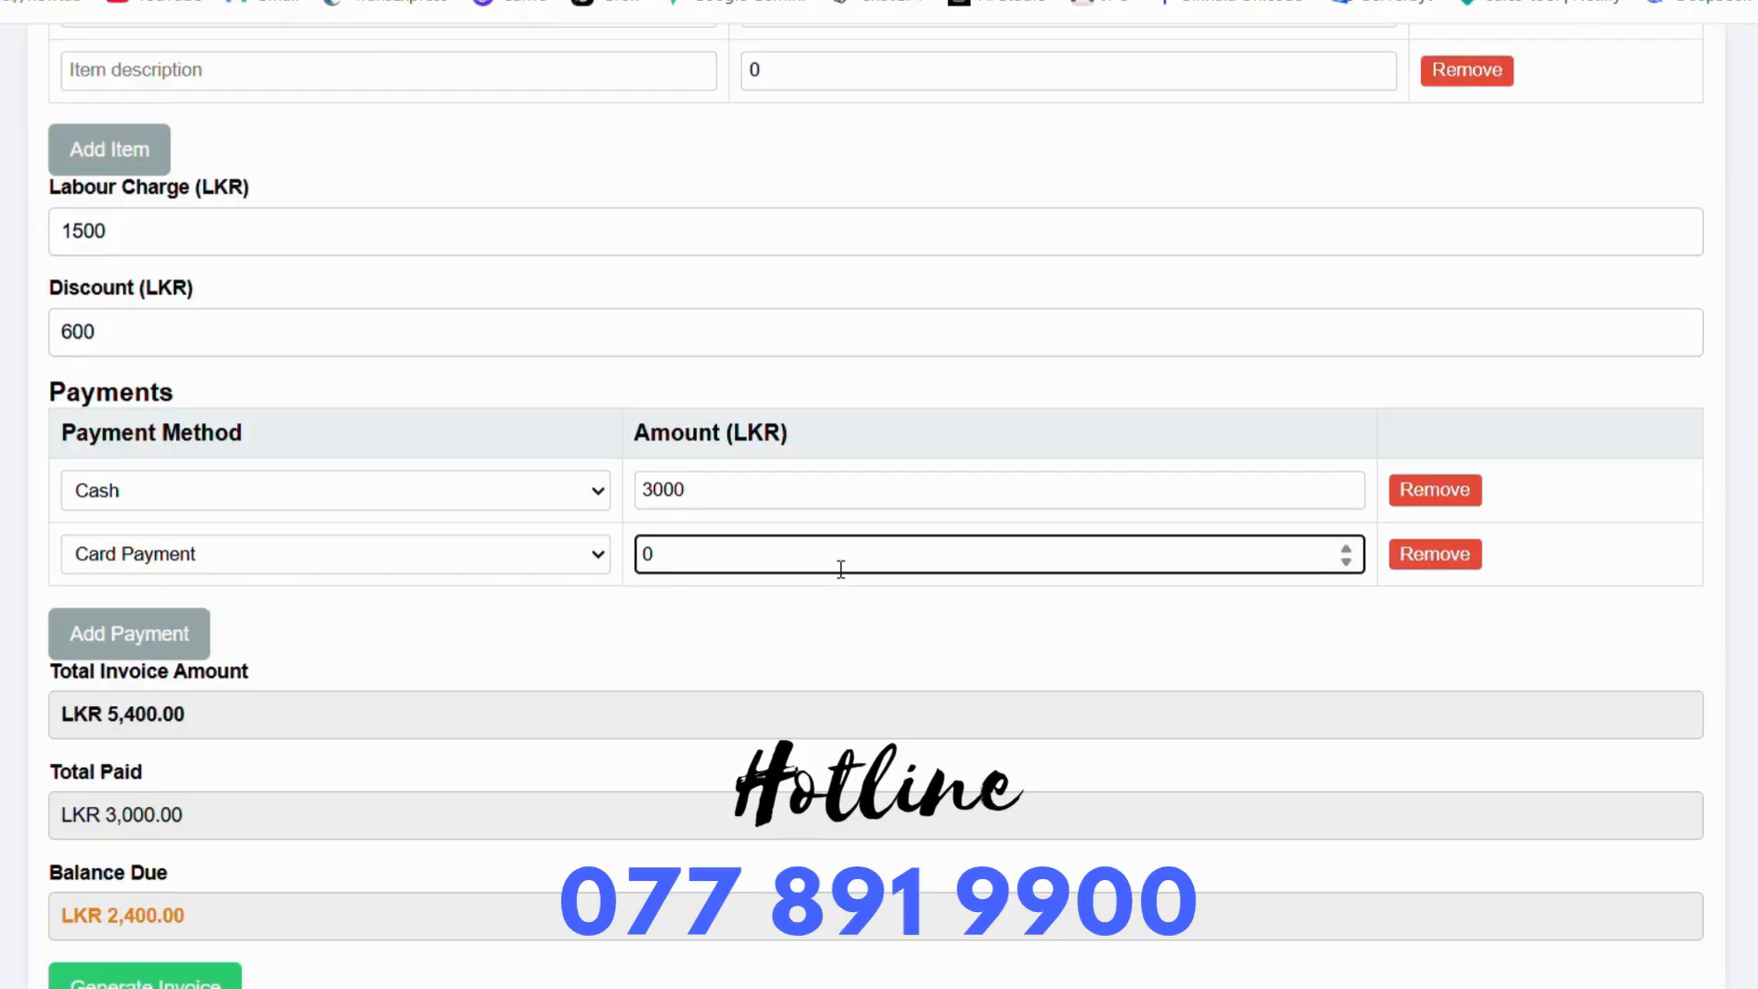
pyautogui.press('BackSpace')
pyautogui.write('2400')
# Append a blank payment row below the card payment and generate the invoice.
pyautogui.click(134, 628)
pyautogui.scroll(-2, 475, 749)
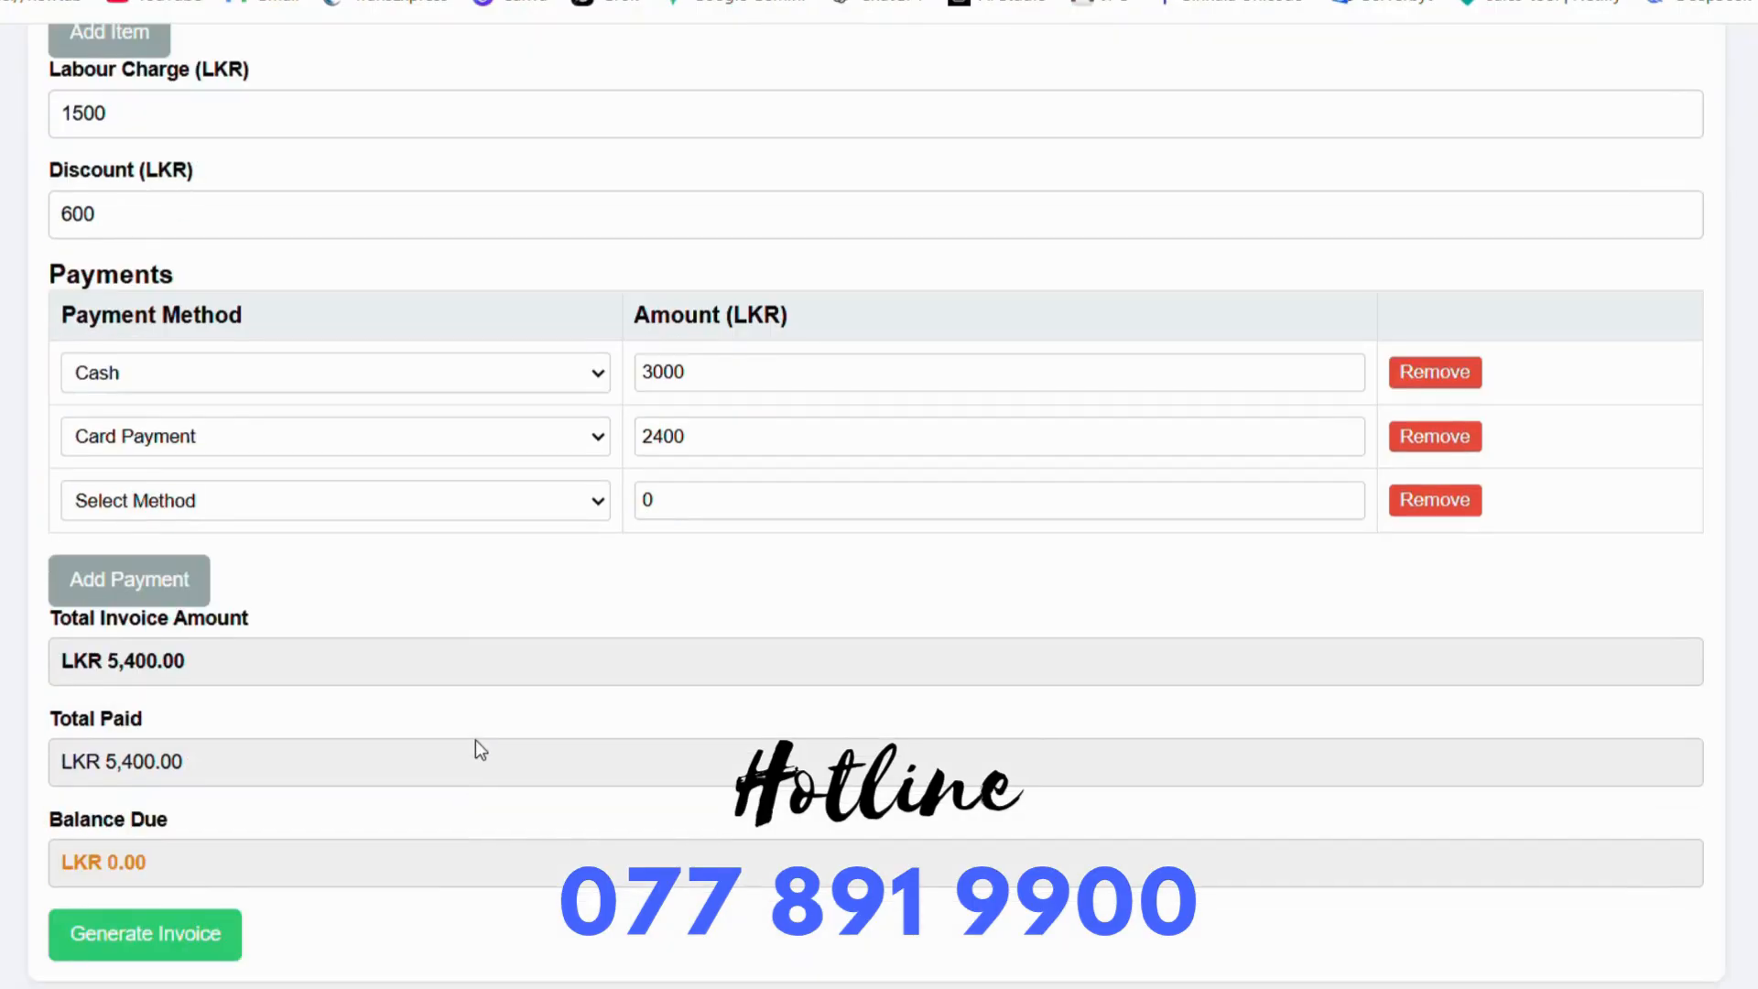
pyautogui.scroll(-1, 475, 739)
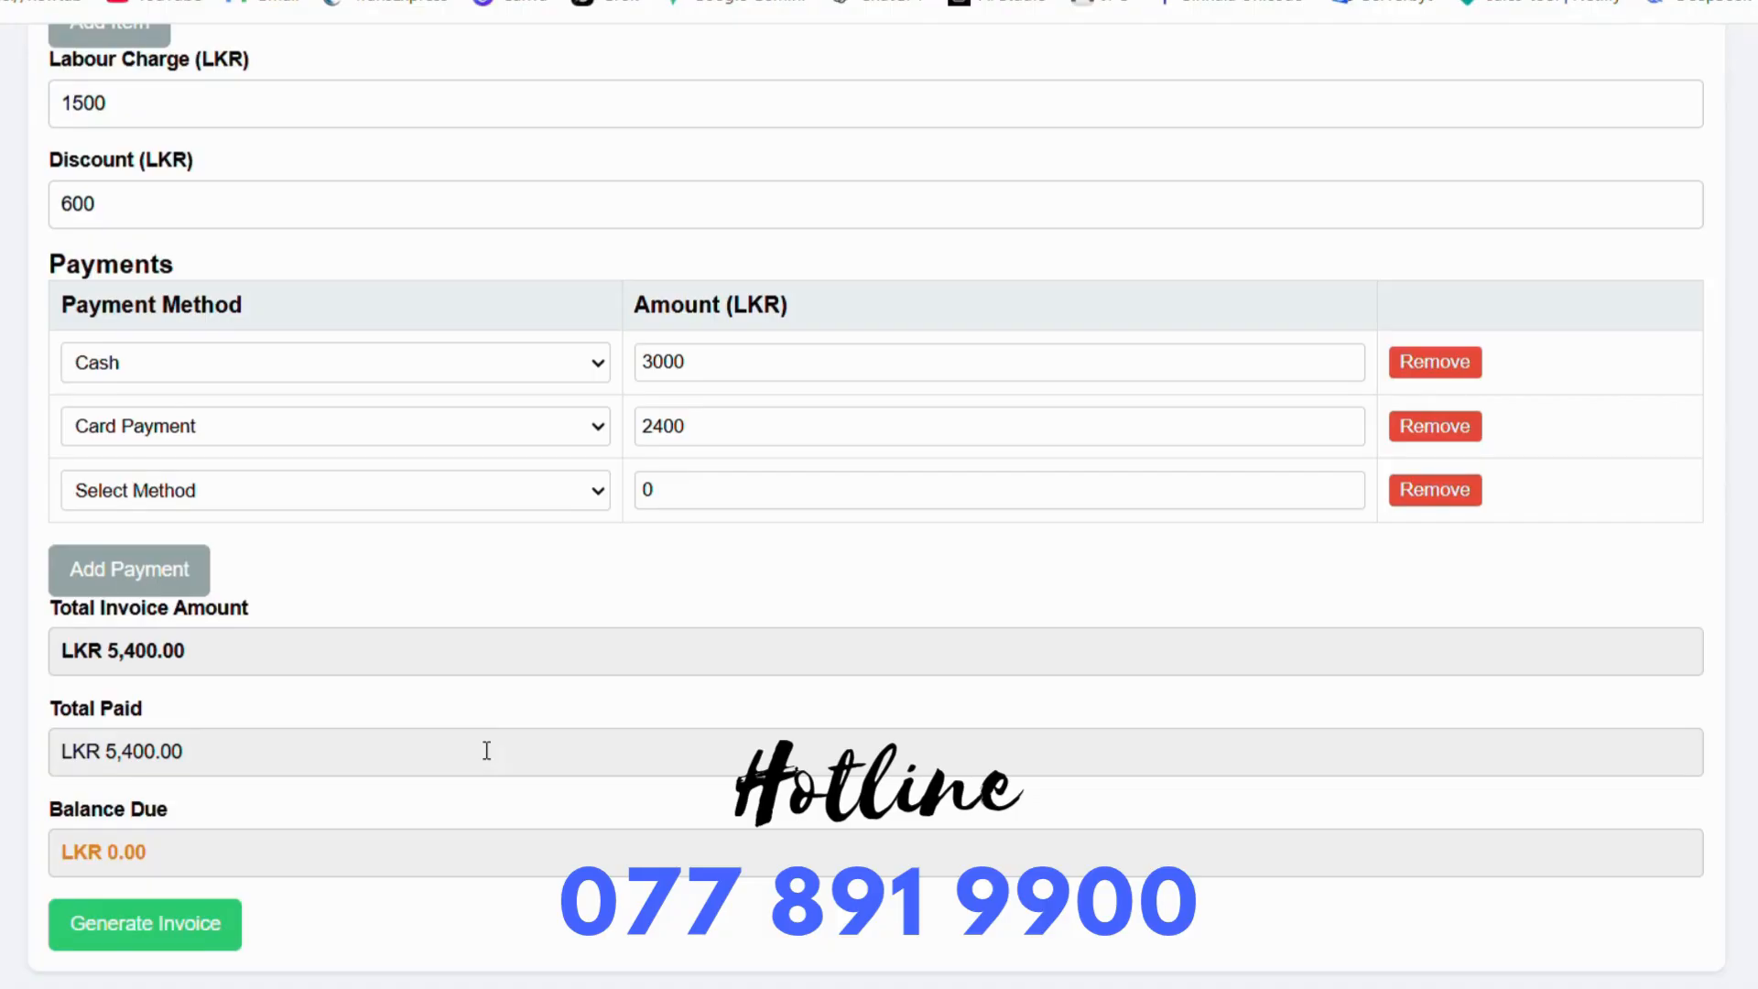
pyautogui.click(136, 937)
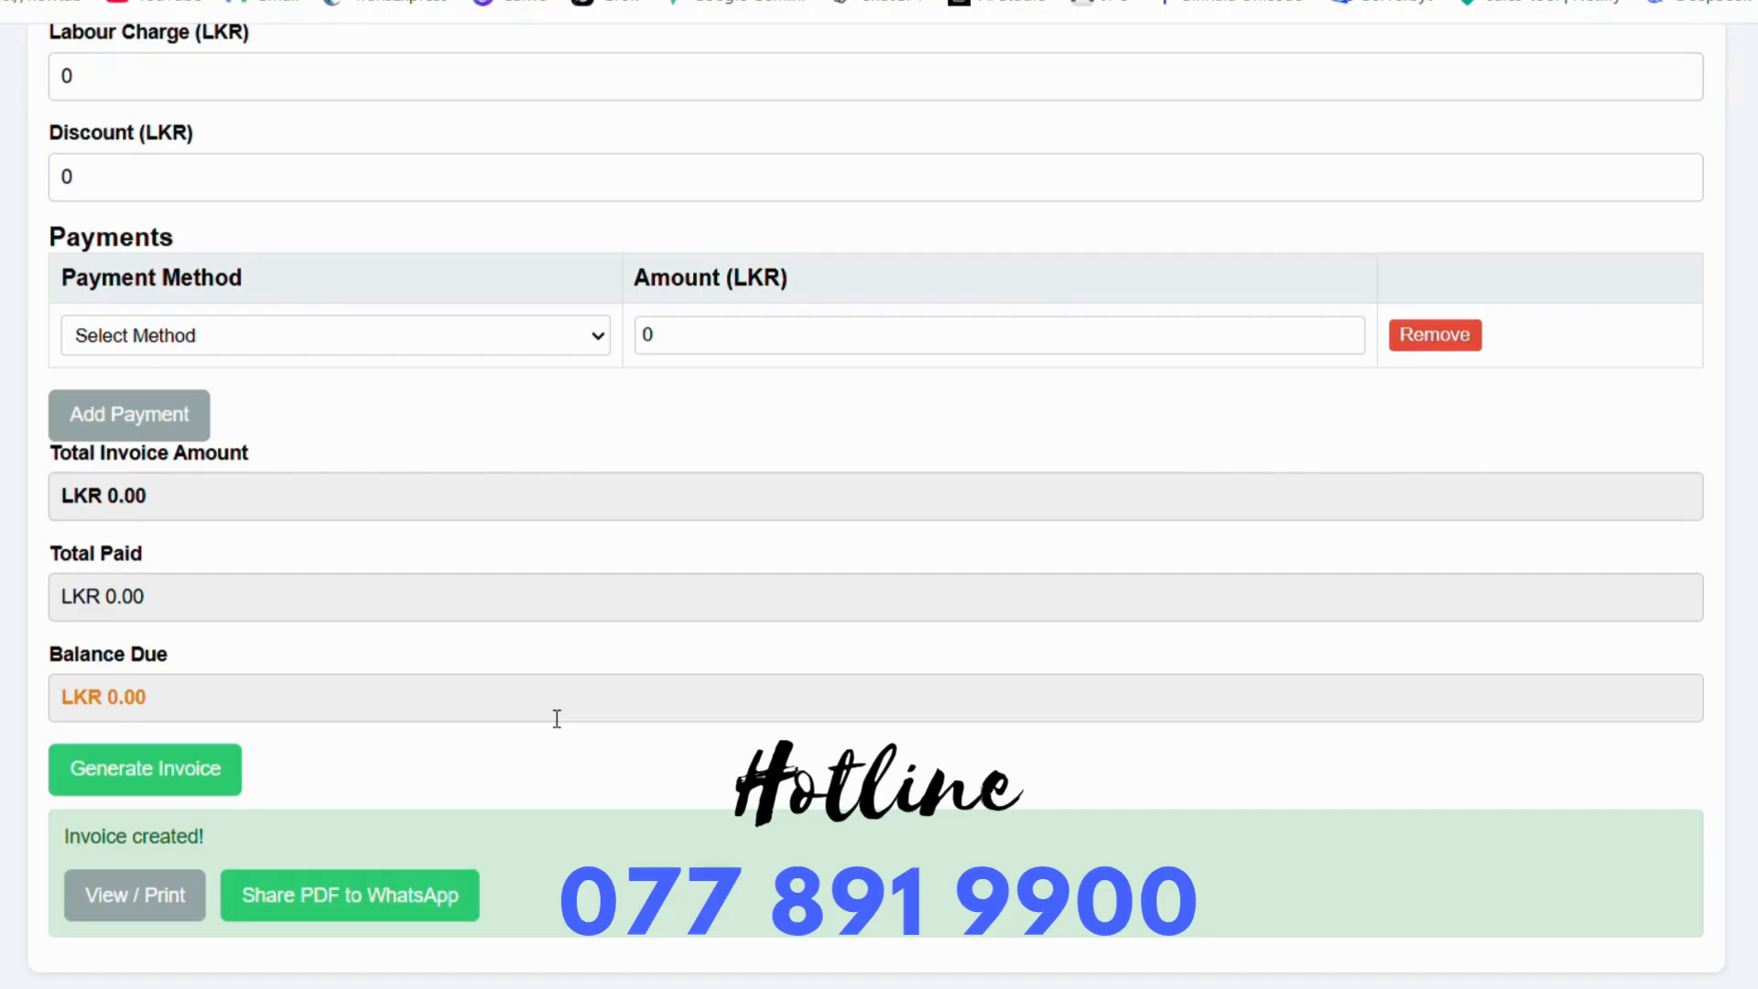
# View the generated invoice PDF and examine its items, totals, payments, balance and signature section.
pyautogui.click(147, 899)
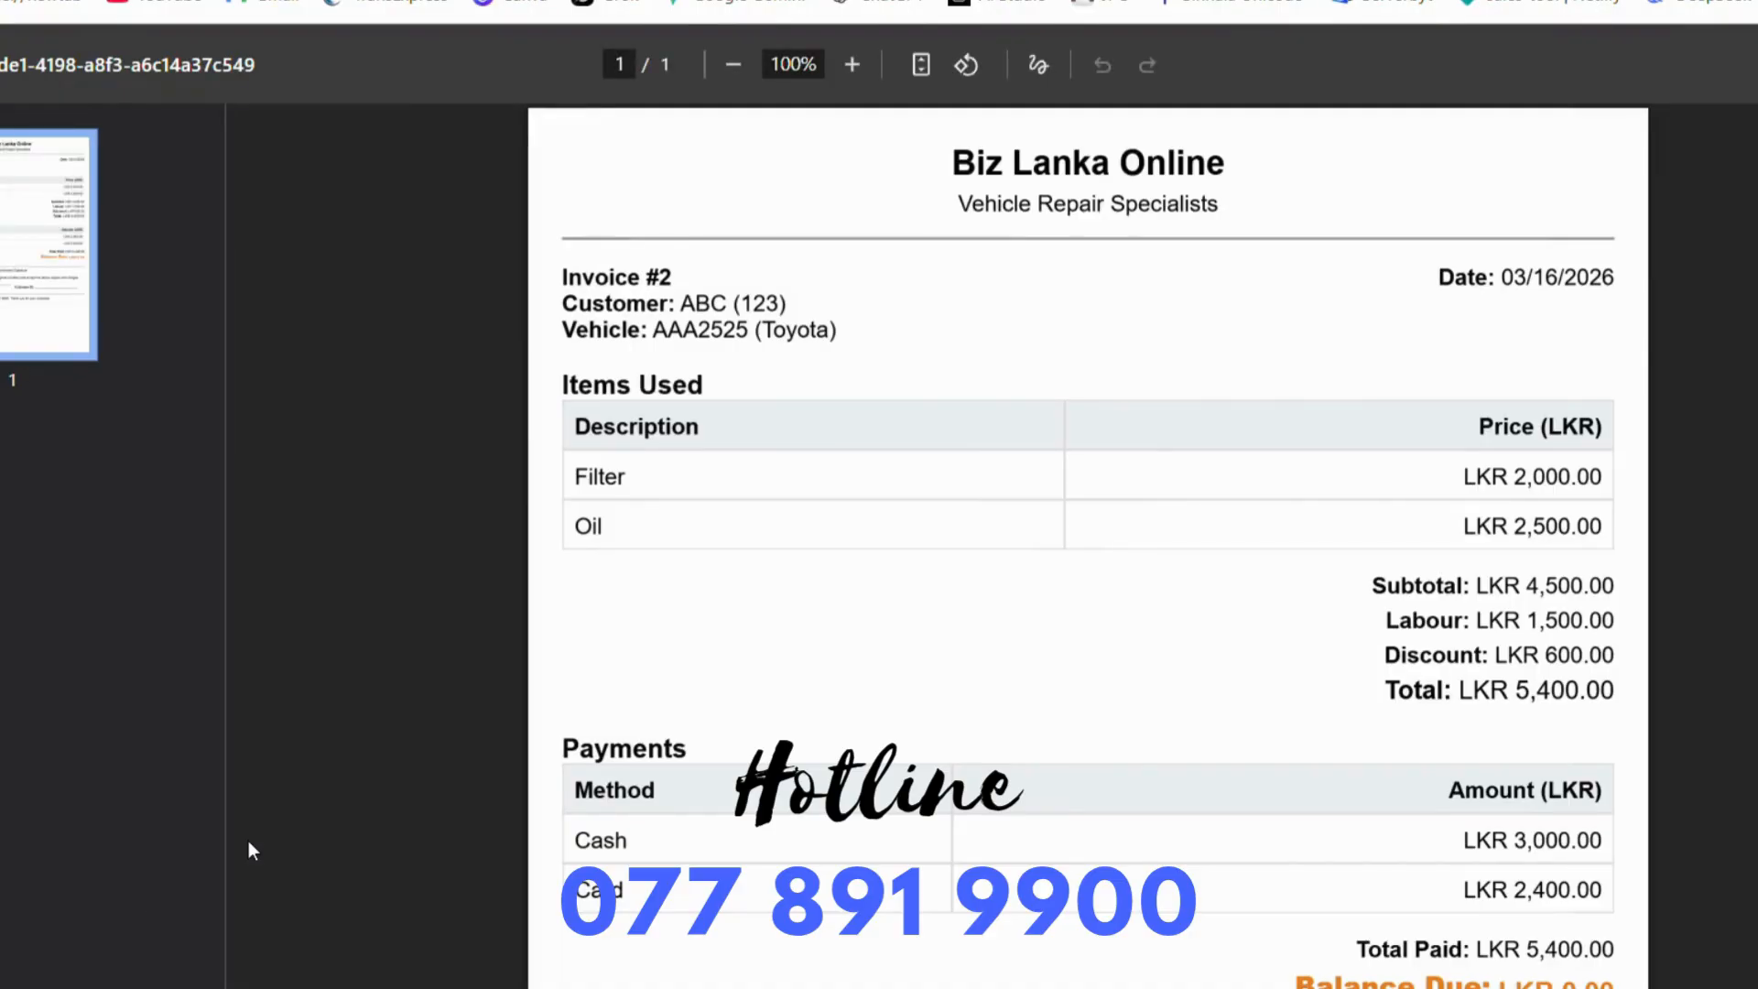
pyautogui.scroll(-8, 1131, 576)
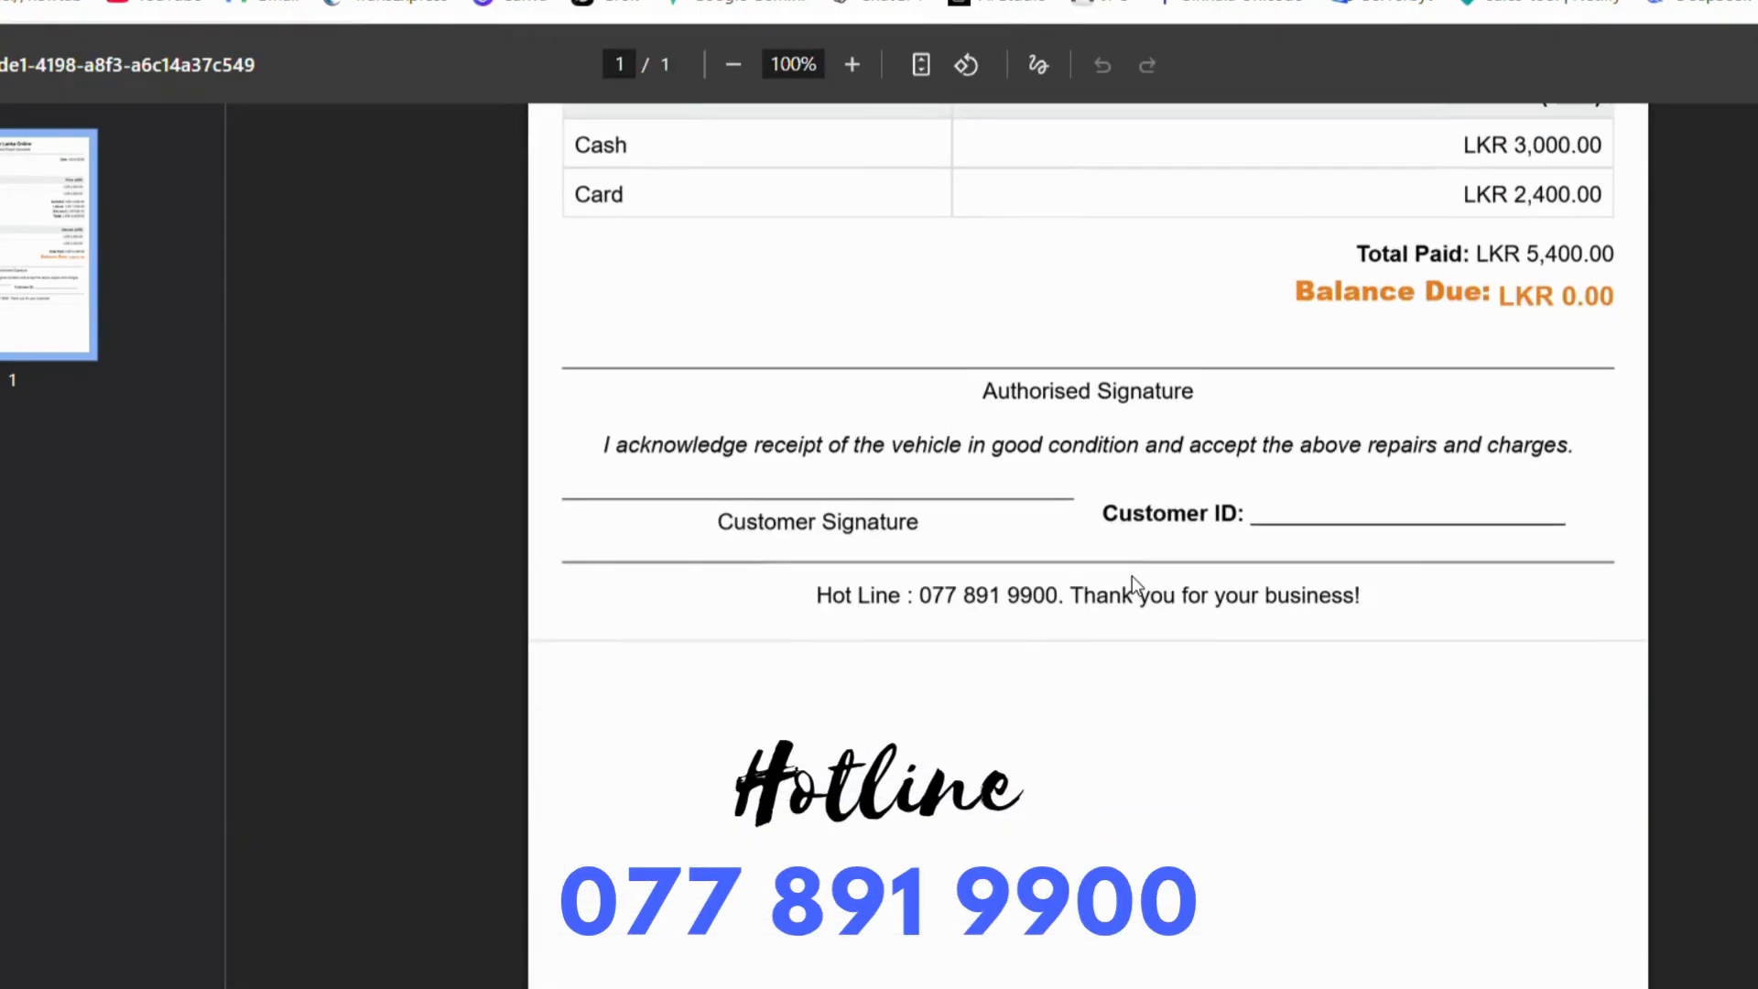
pyautogui.scroll(7, 1131, 575)
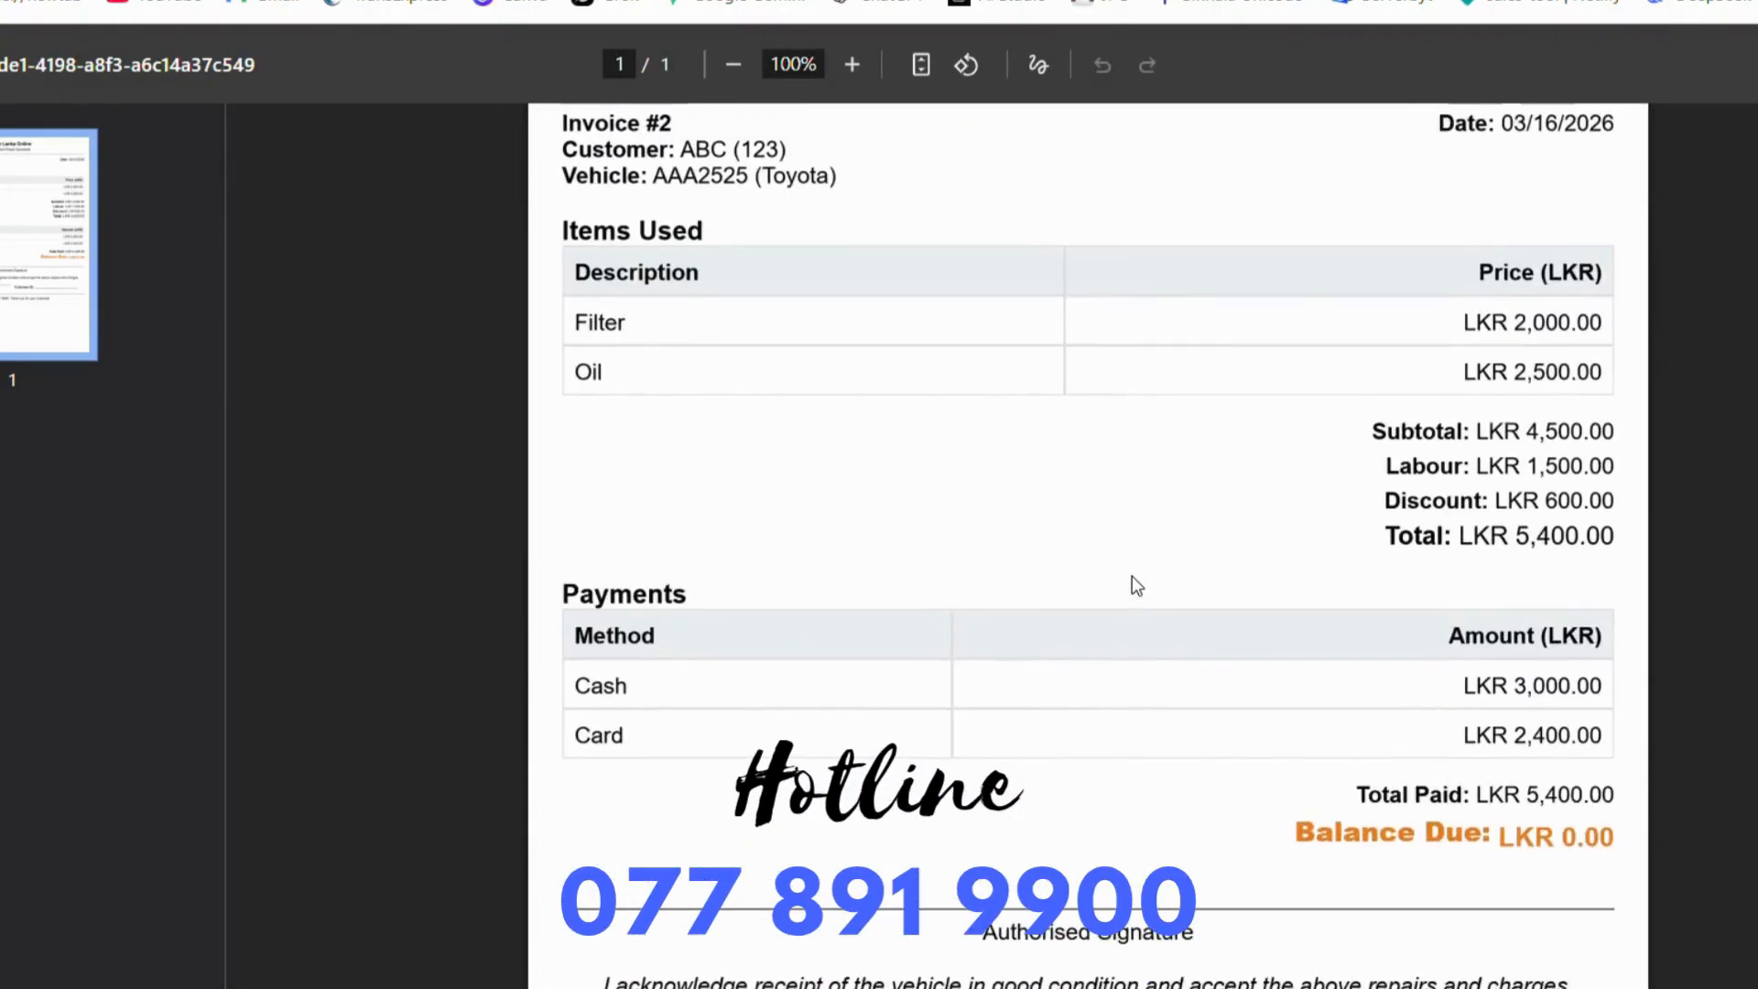
pyautogui.scroll(1, 1132, 574)
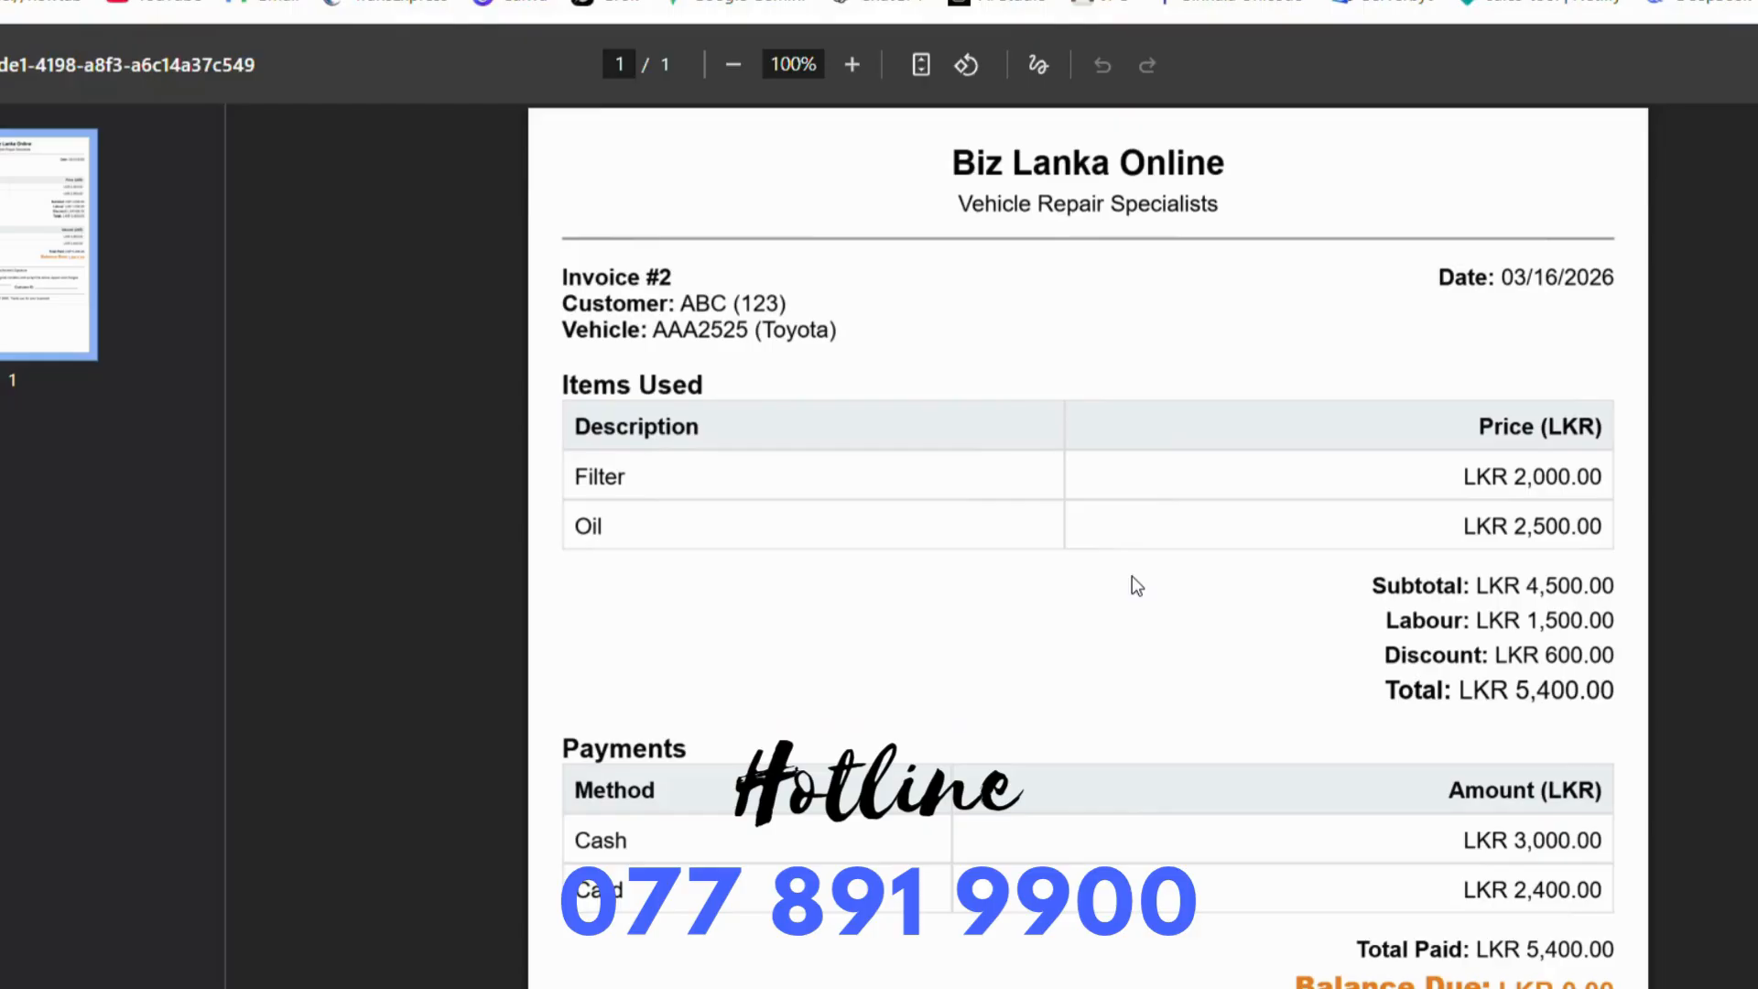
pyautogui.scroll(-4, 1107, 555)
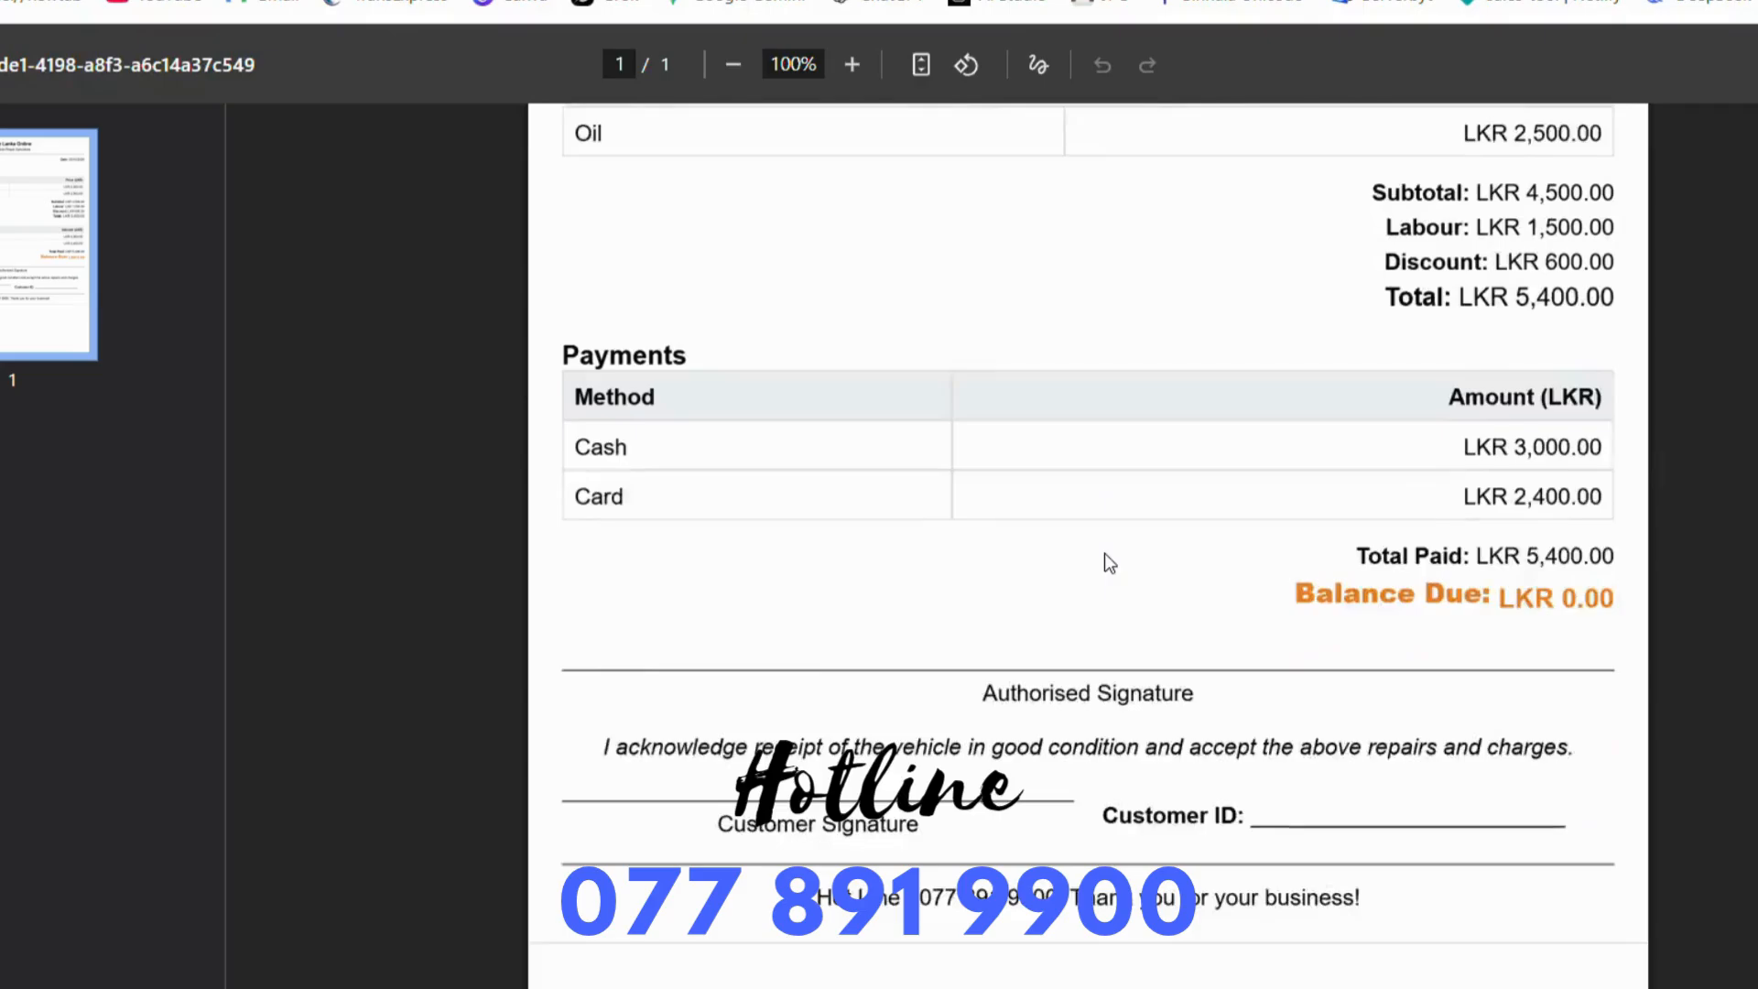
pyautogui.scroll(-2, 1104, 553)
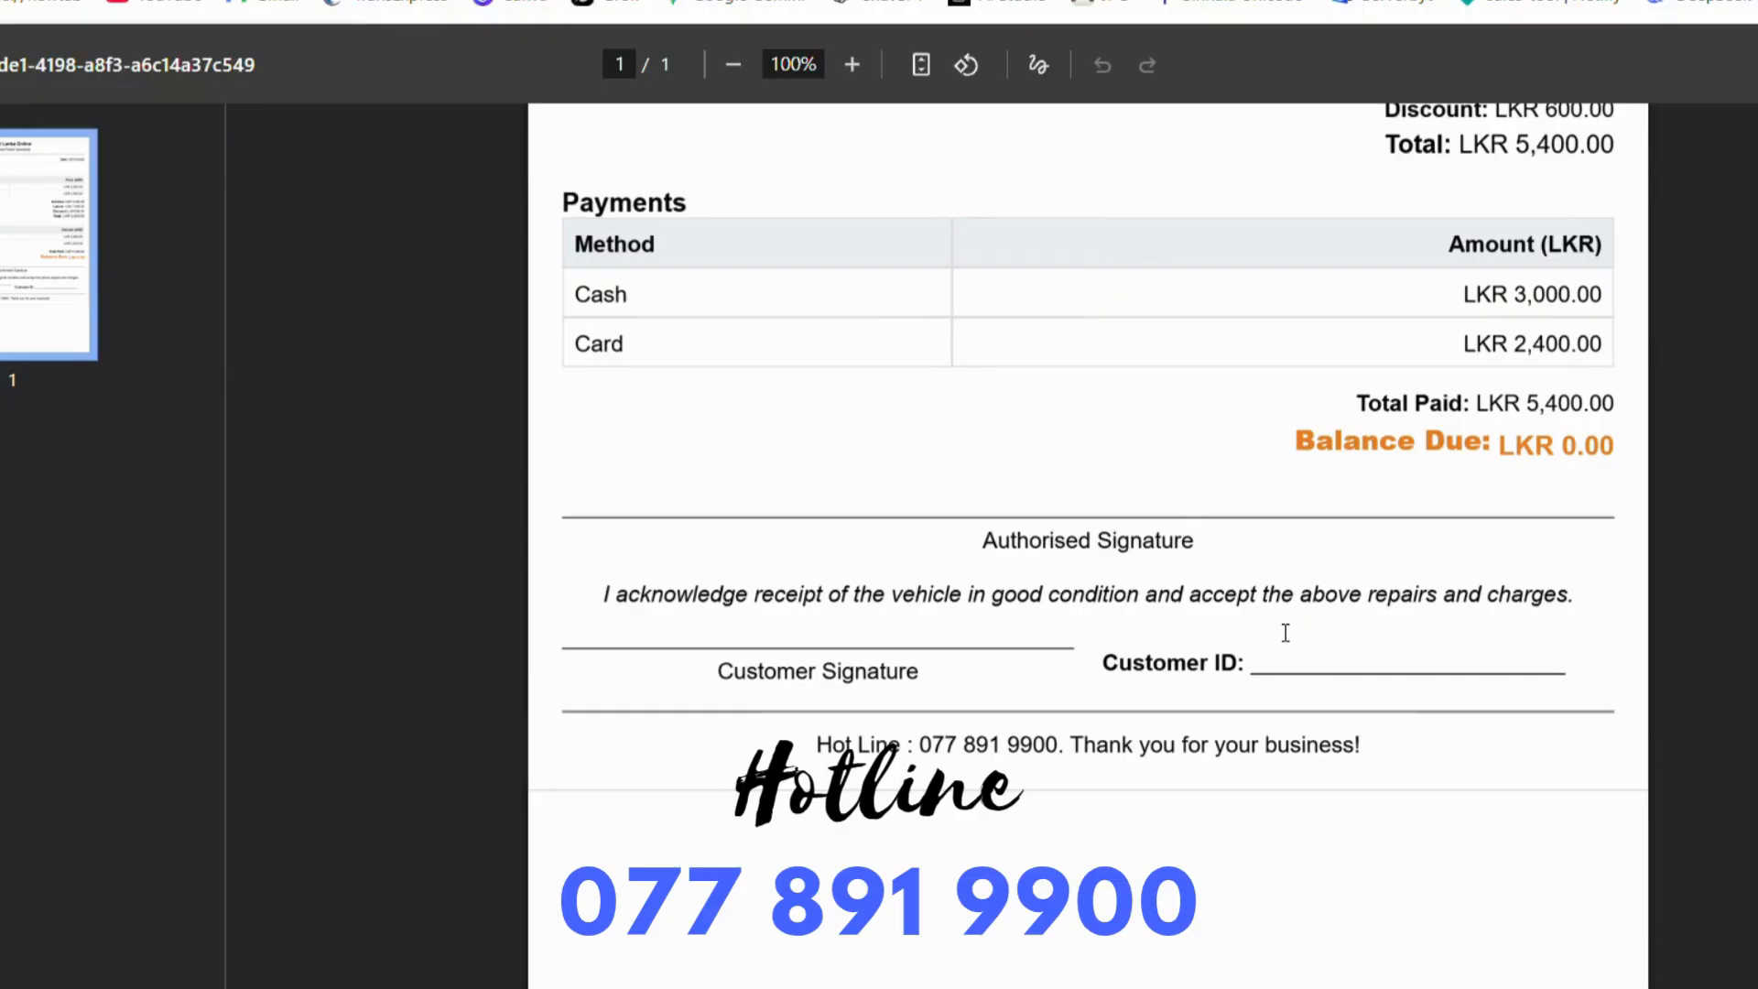
pyautogui.scroll(6, 1059, 553)
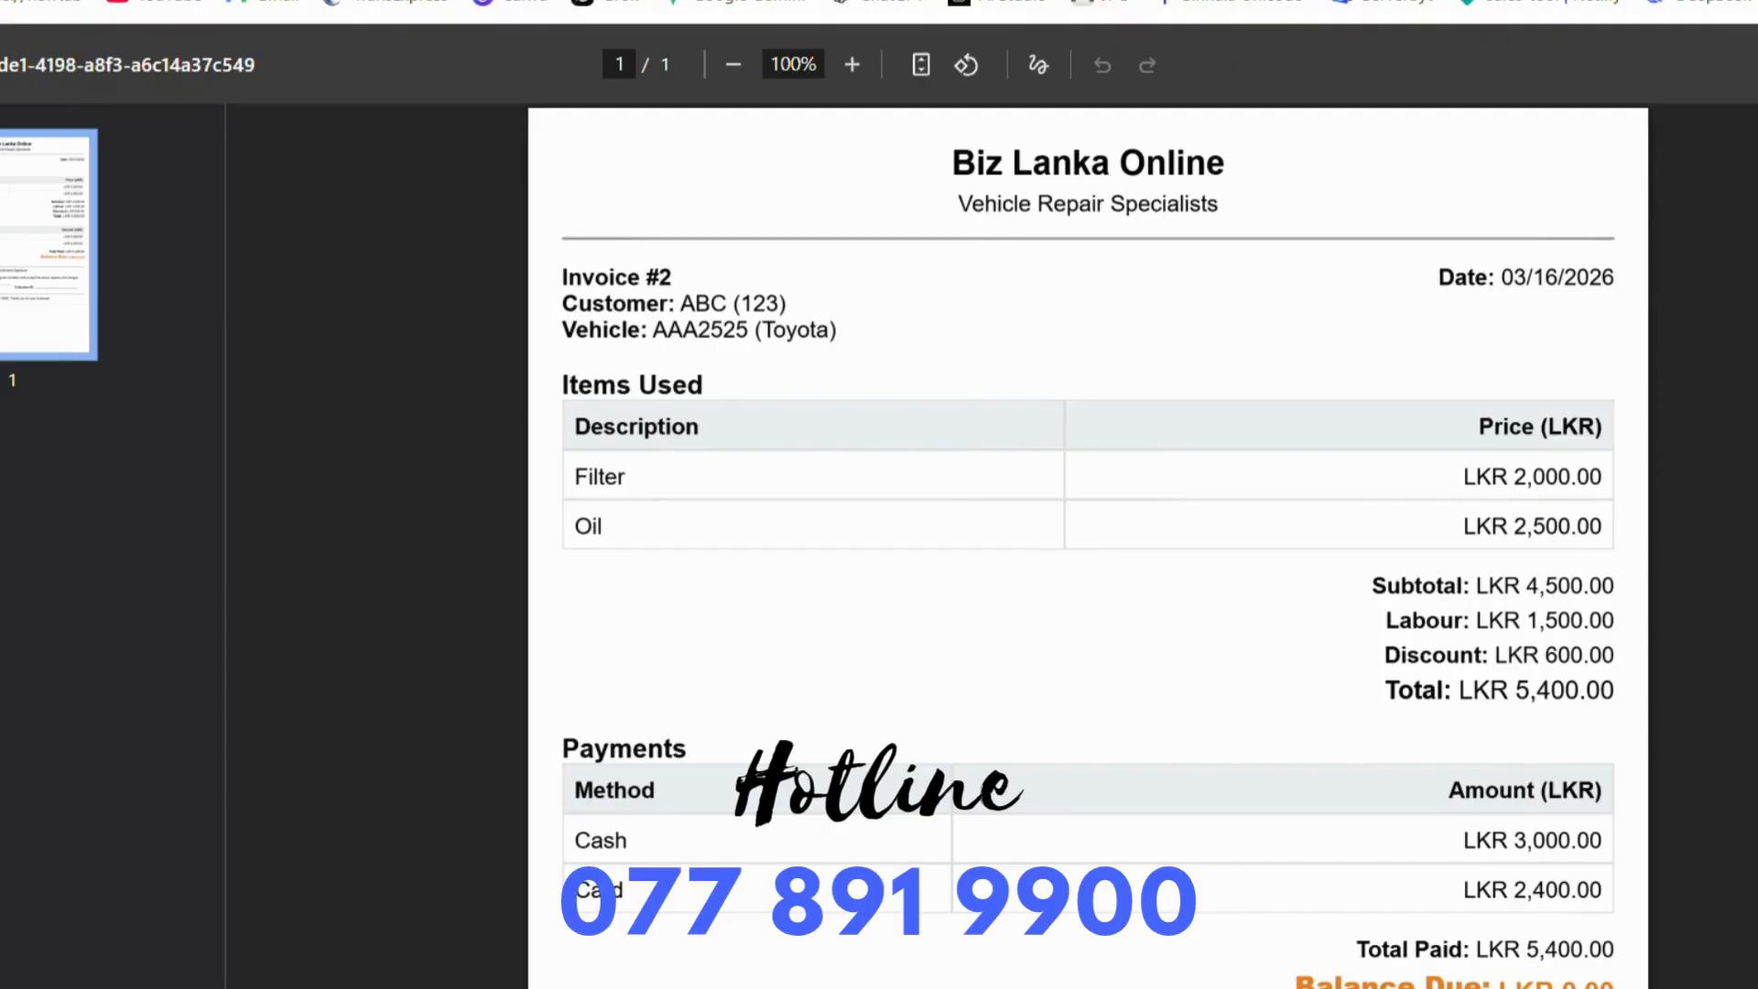
# Preview the invoice for printing, cancel the print, and return to the invoice creation page.
pyautogui.hotkey('ctrl', 'p')
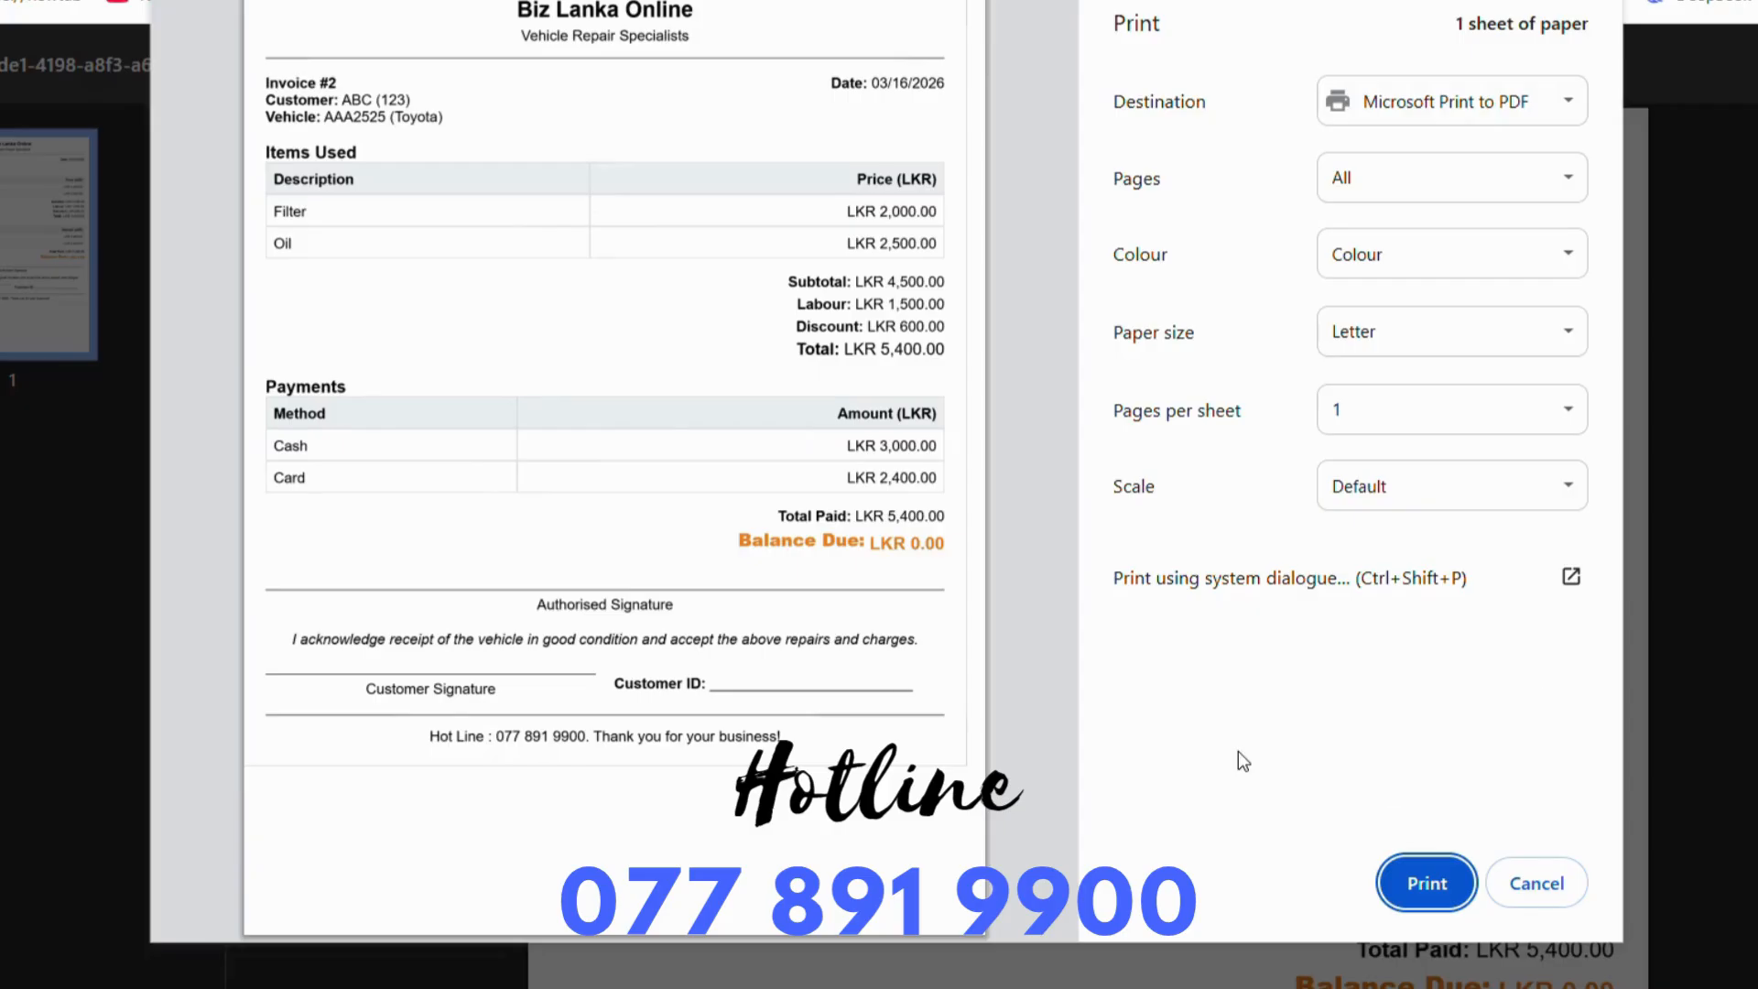
pyautogui.click(1536, 882)
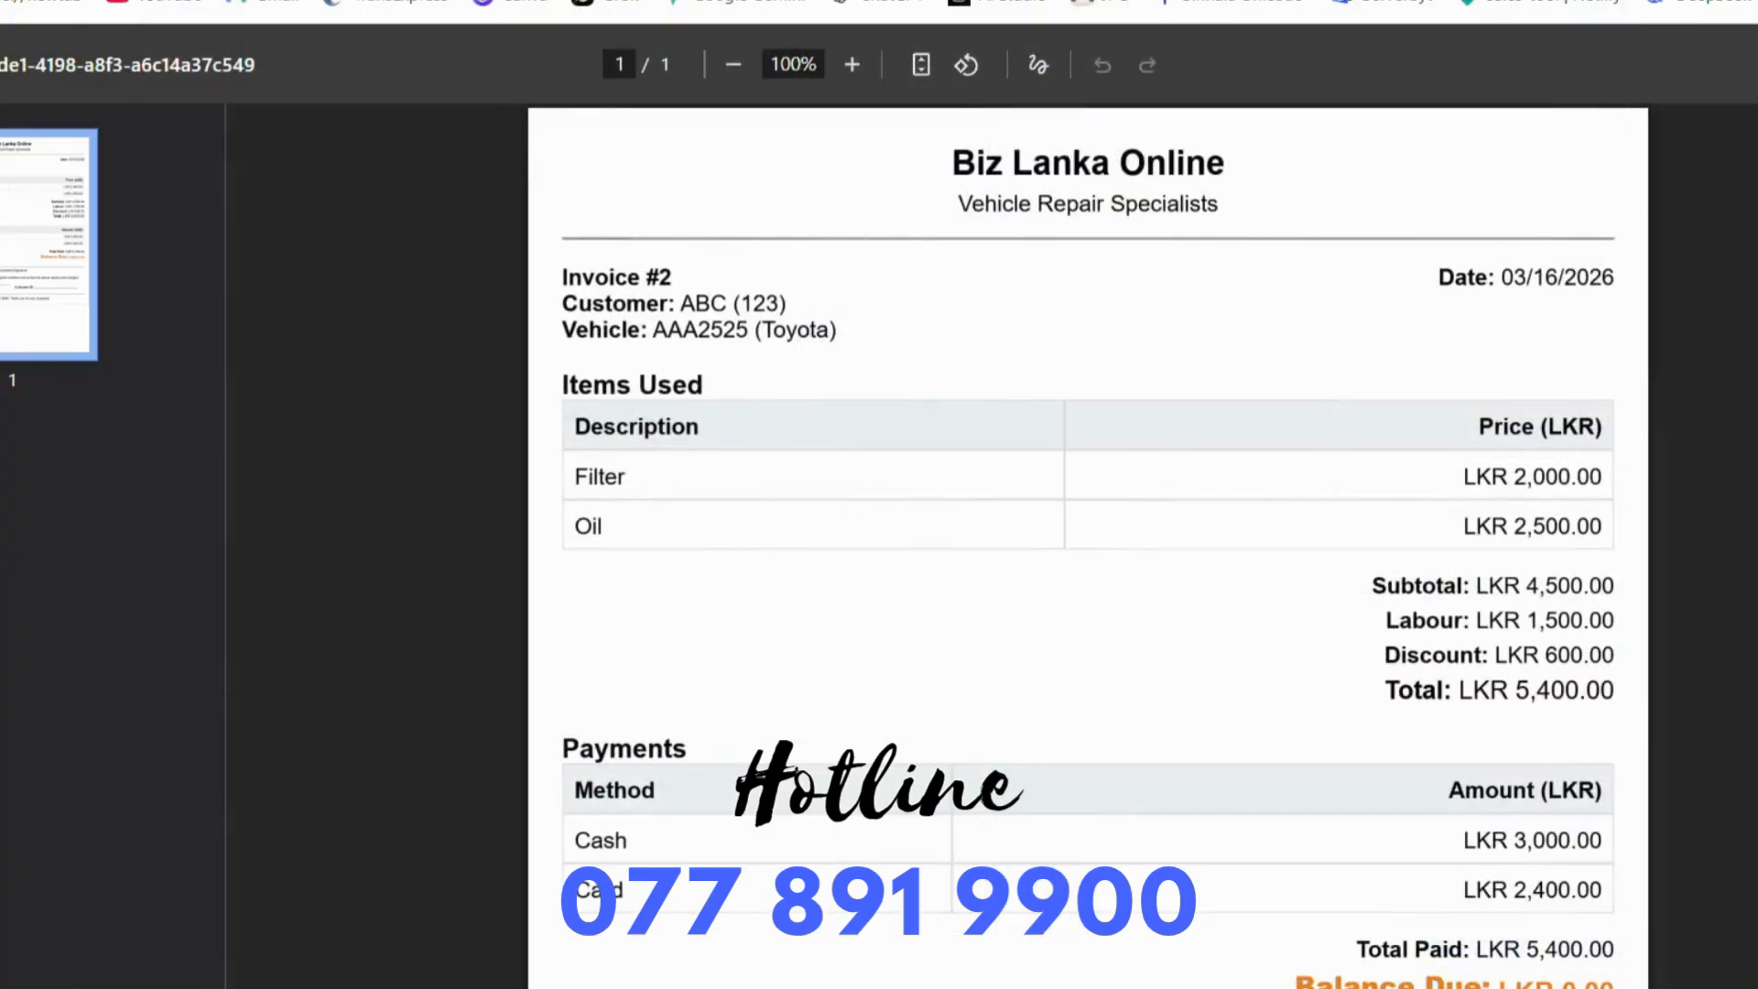
pyautogui.click(476, 0)
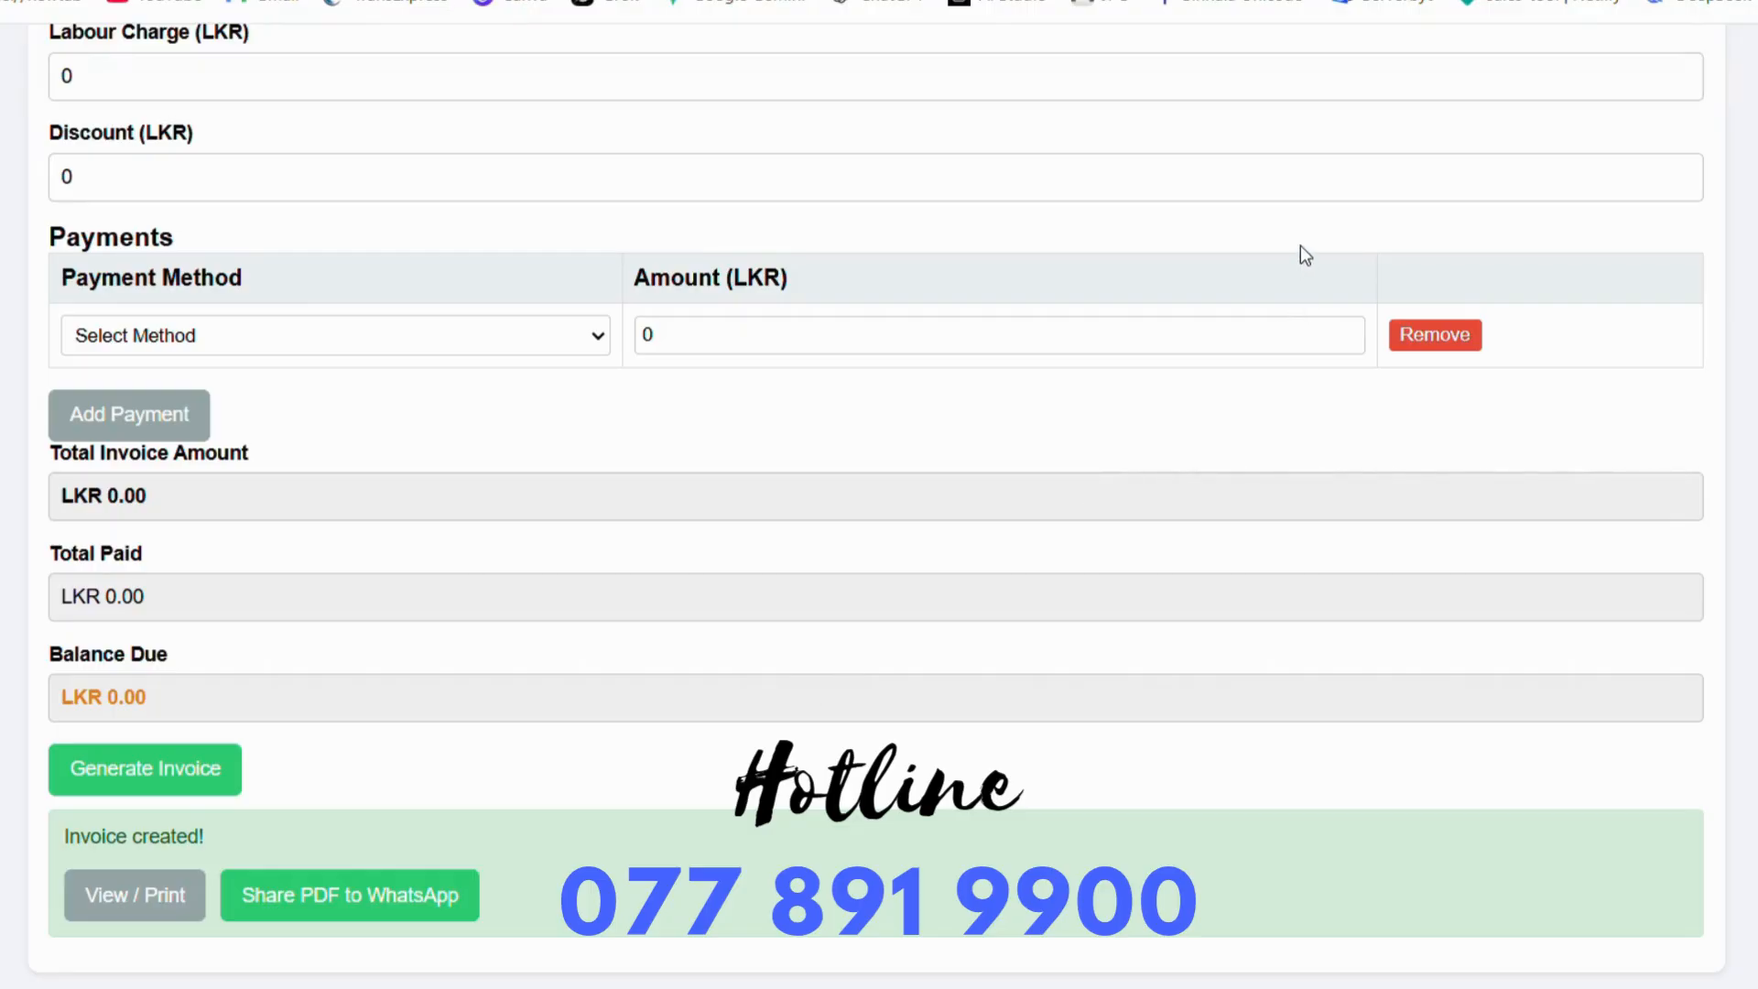
# Return to the dashboard, open the newly invoiced AAA2525 job card with the fault "AC not working", and view its printable invoice.
pyautogui.scroll(5, 569, 243)
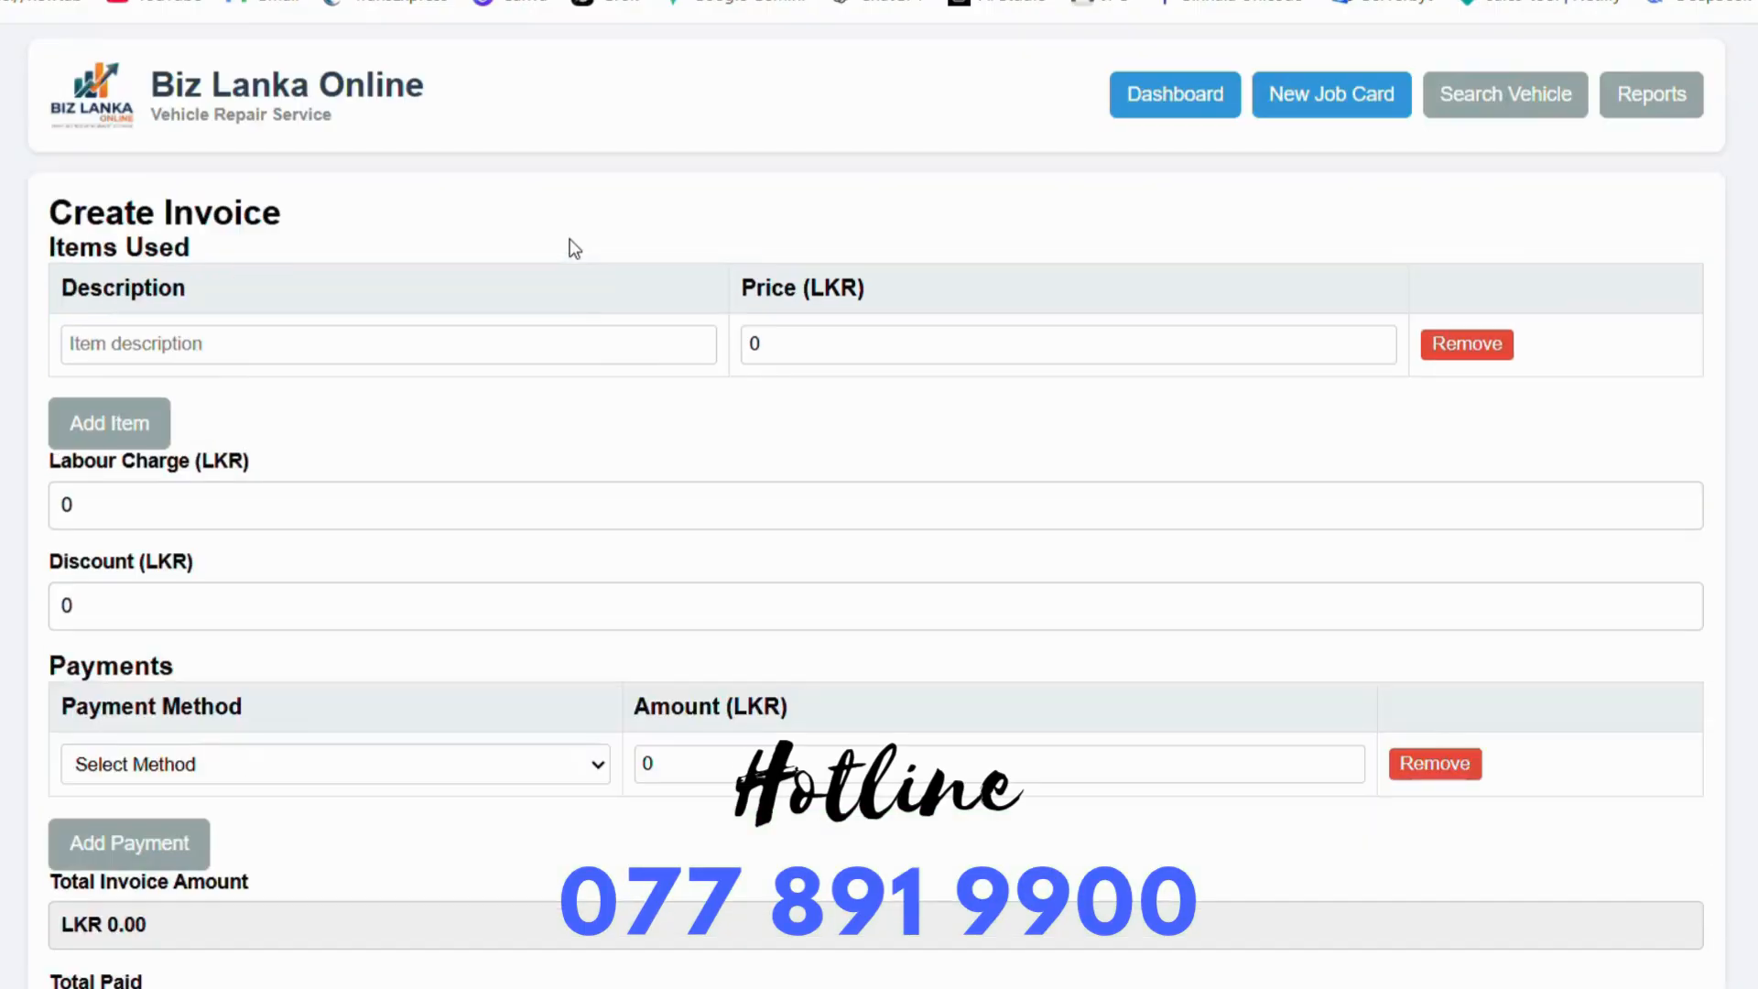
pyautogui.click(1189, 95)
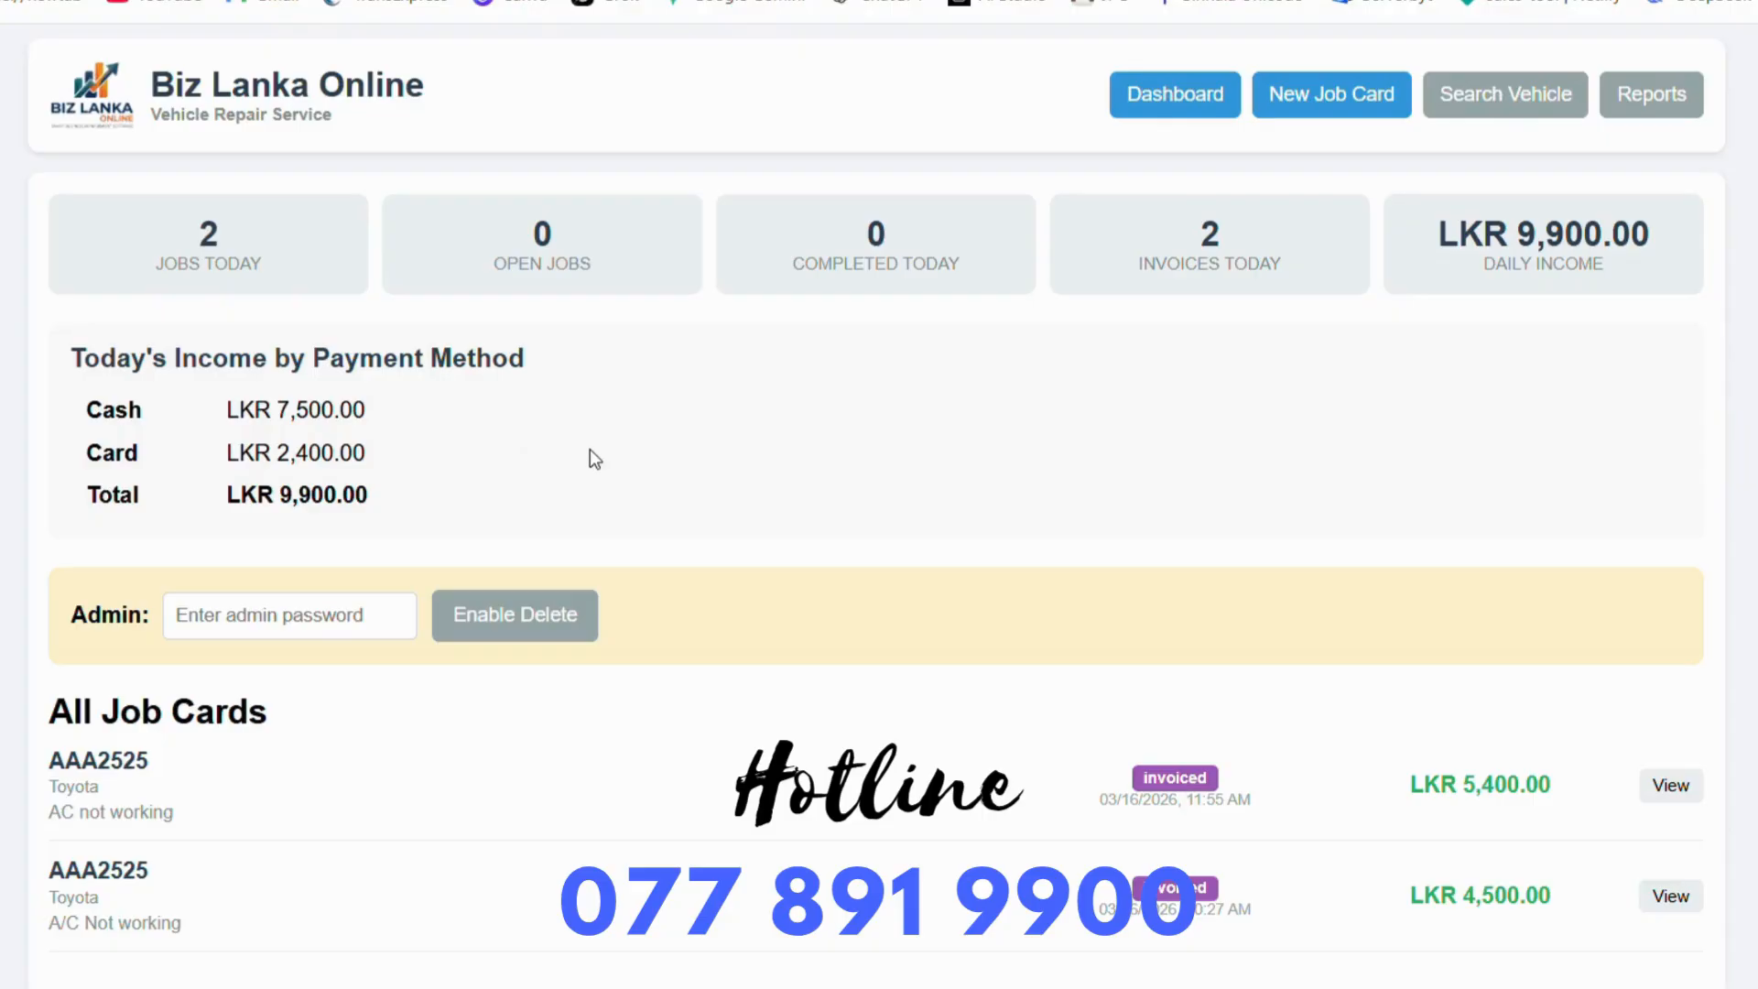
pyautogui.scroll(-1, 590, 450)
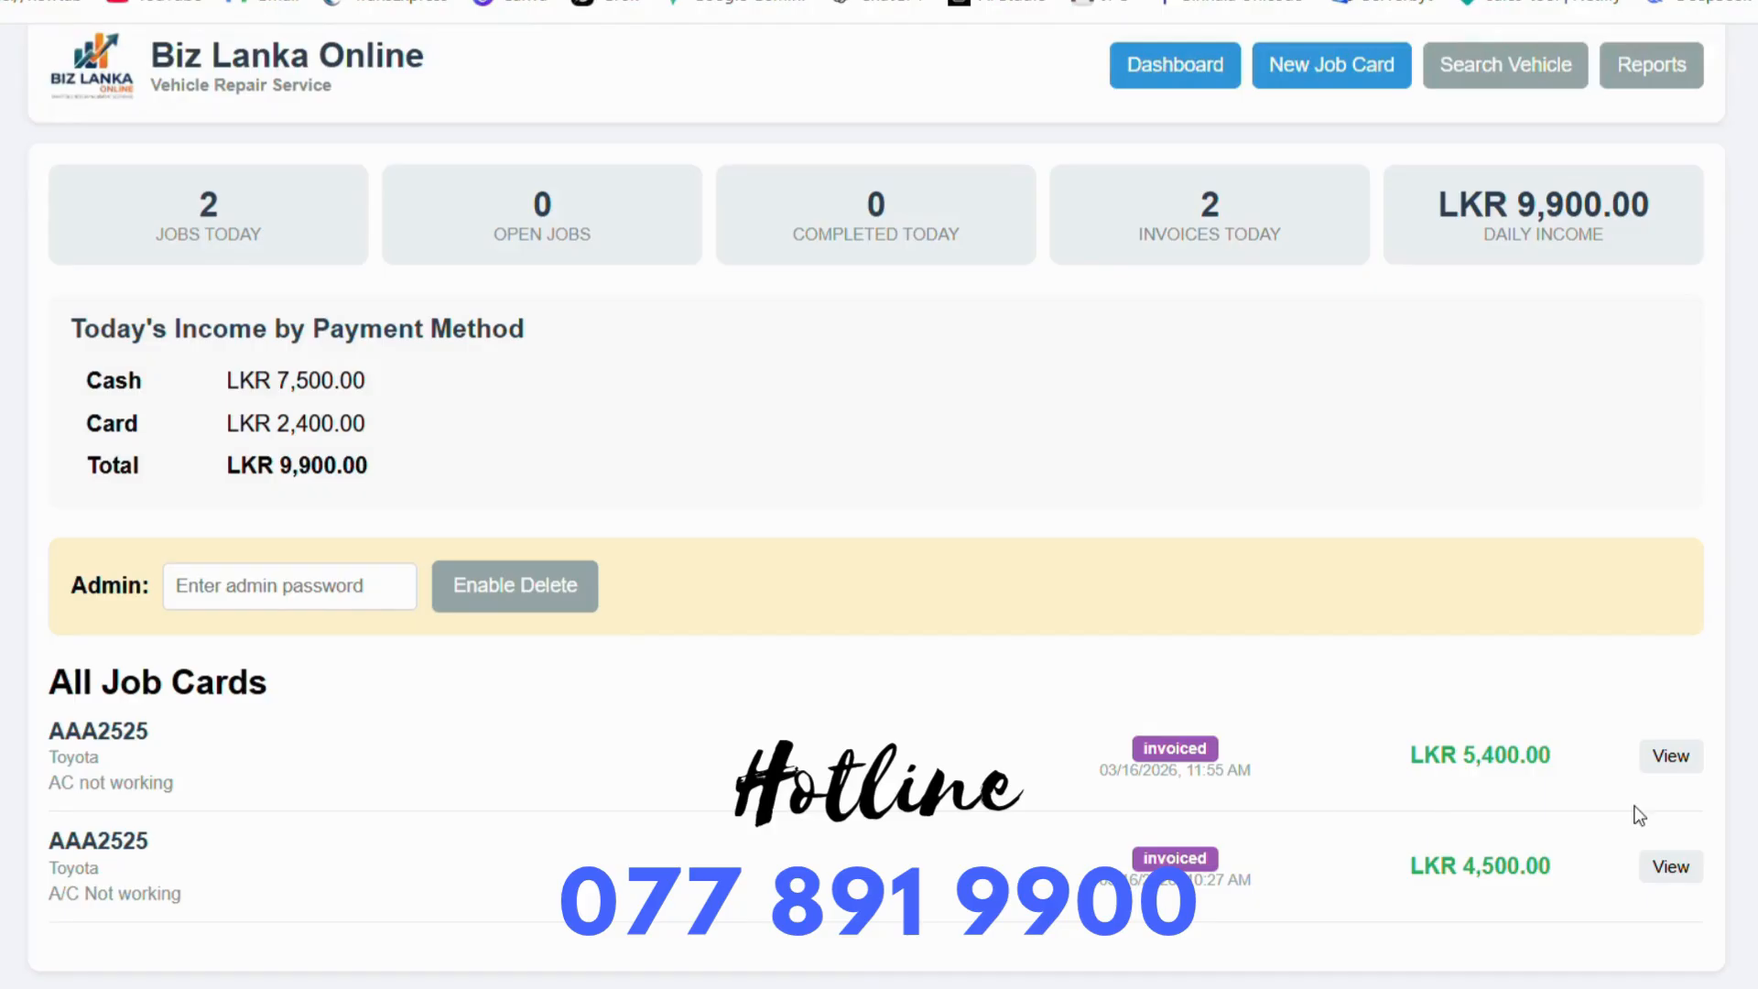
pyautogui.click(1670, 756)
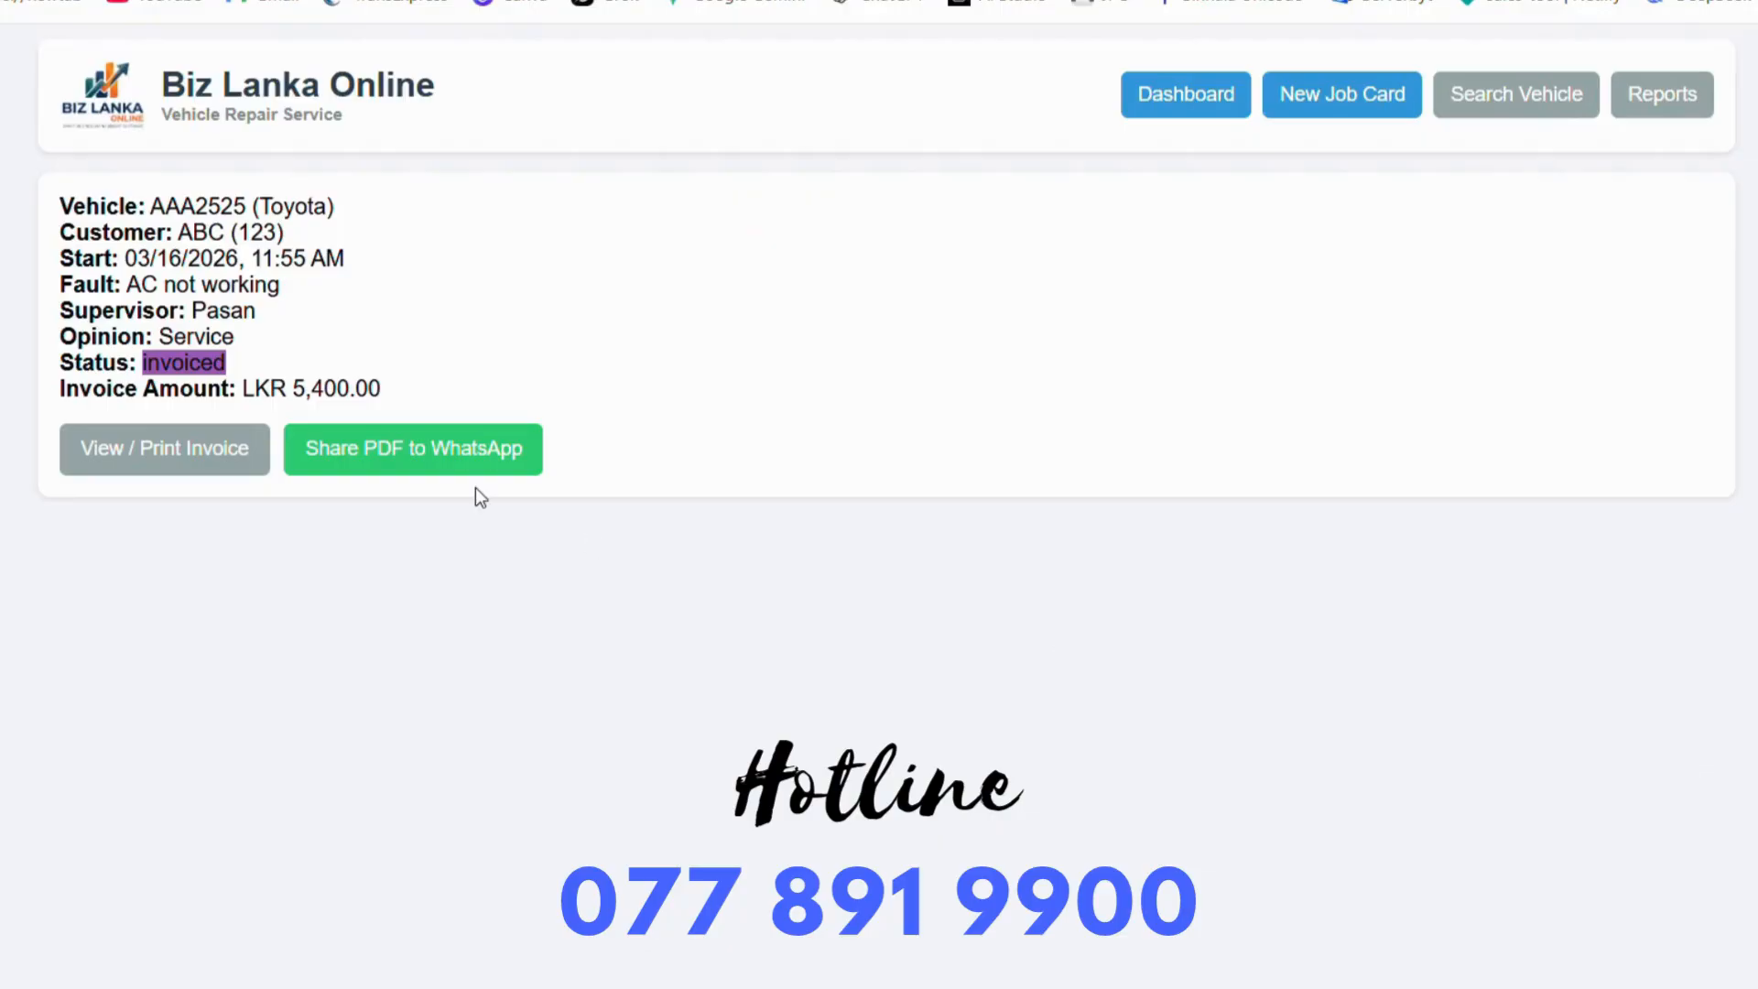
pyautogui.click(157, 450)
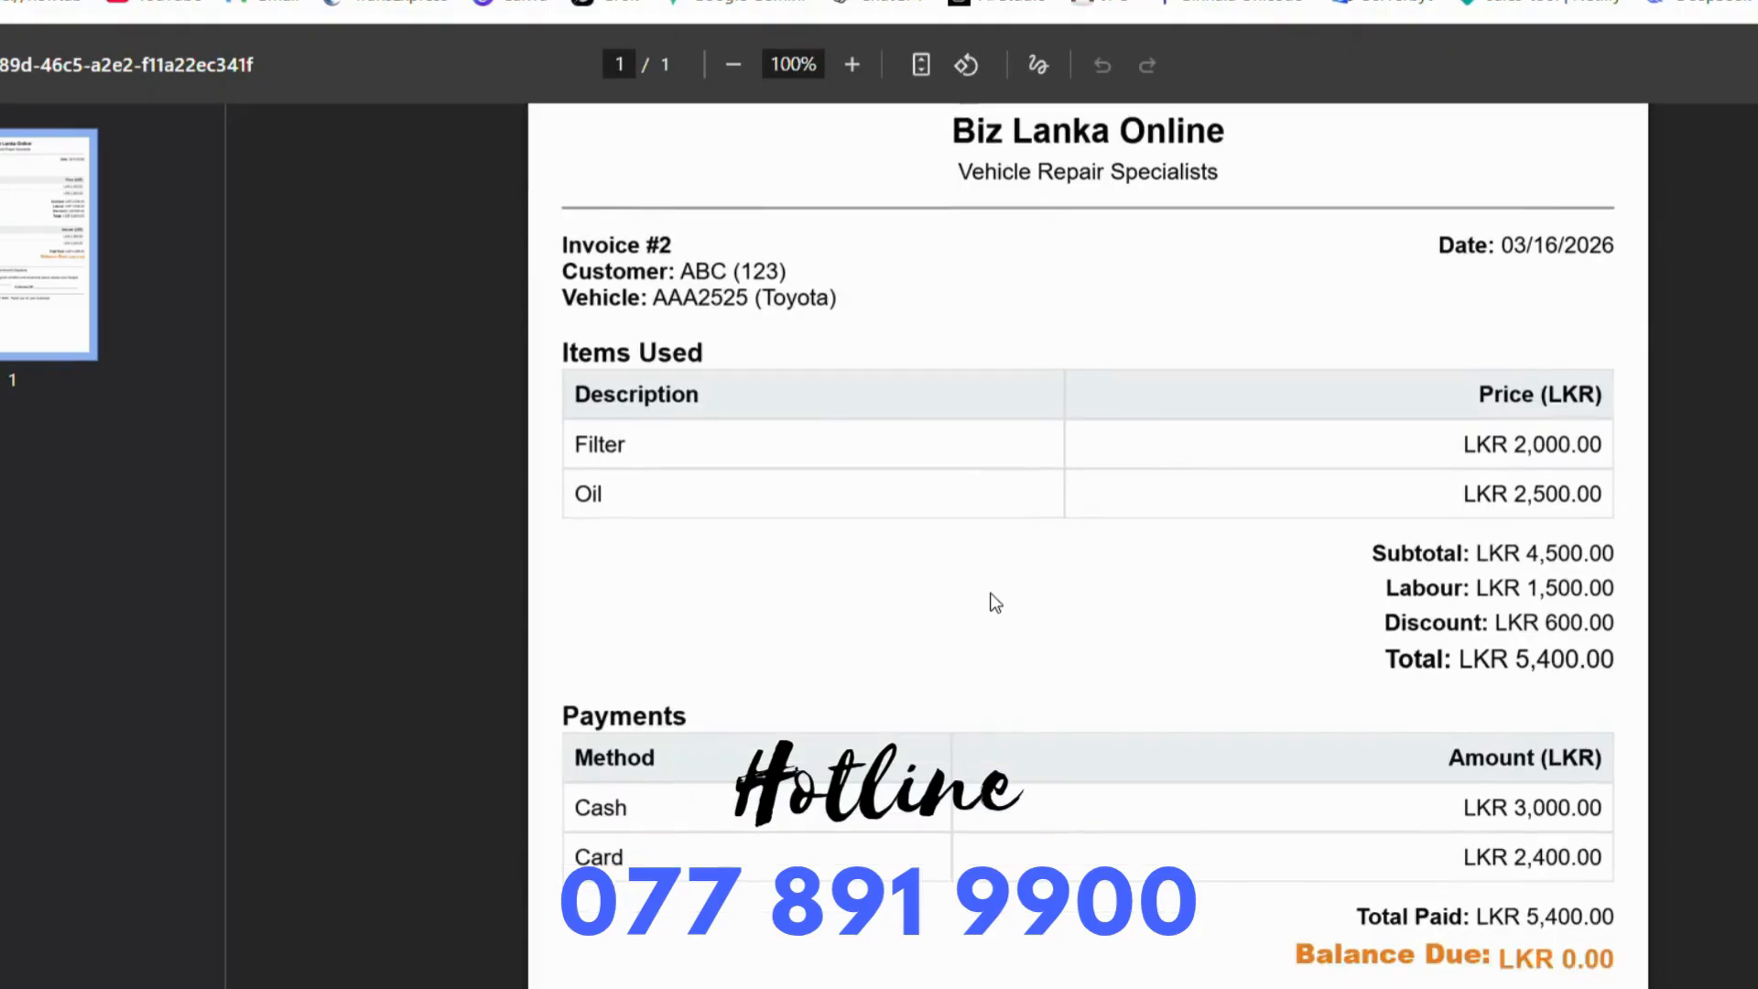
# Examine the invoice PDF's items, totals and payments, close it, and return to the dashboard.
pyautogui.scroll(-3, 995, 602)
pyautogui.scroll(-1, 995, 602)
pyautogui.scroll(3, 995, 601)
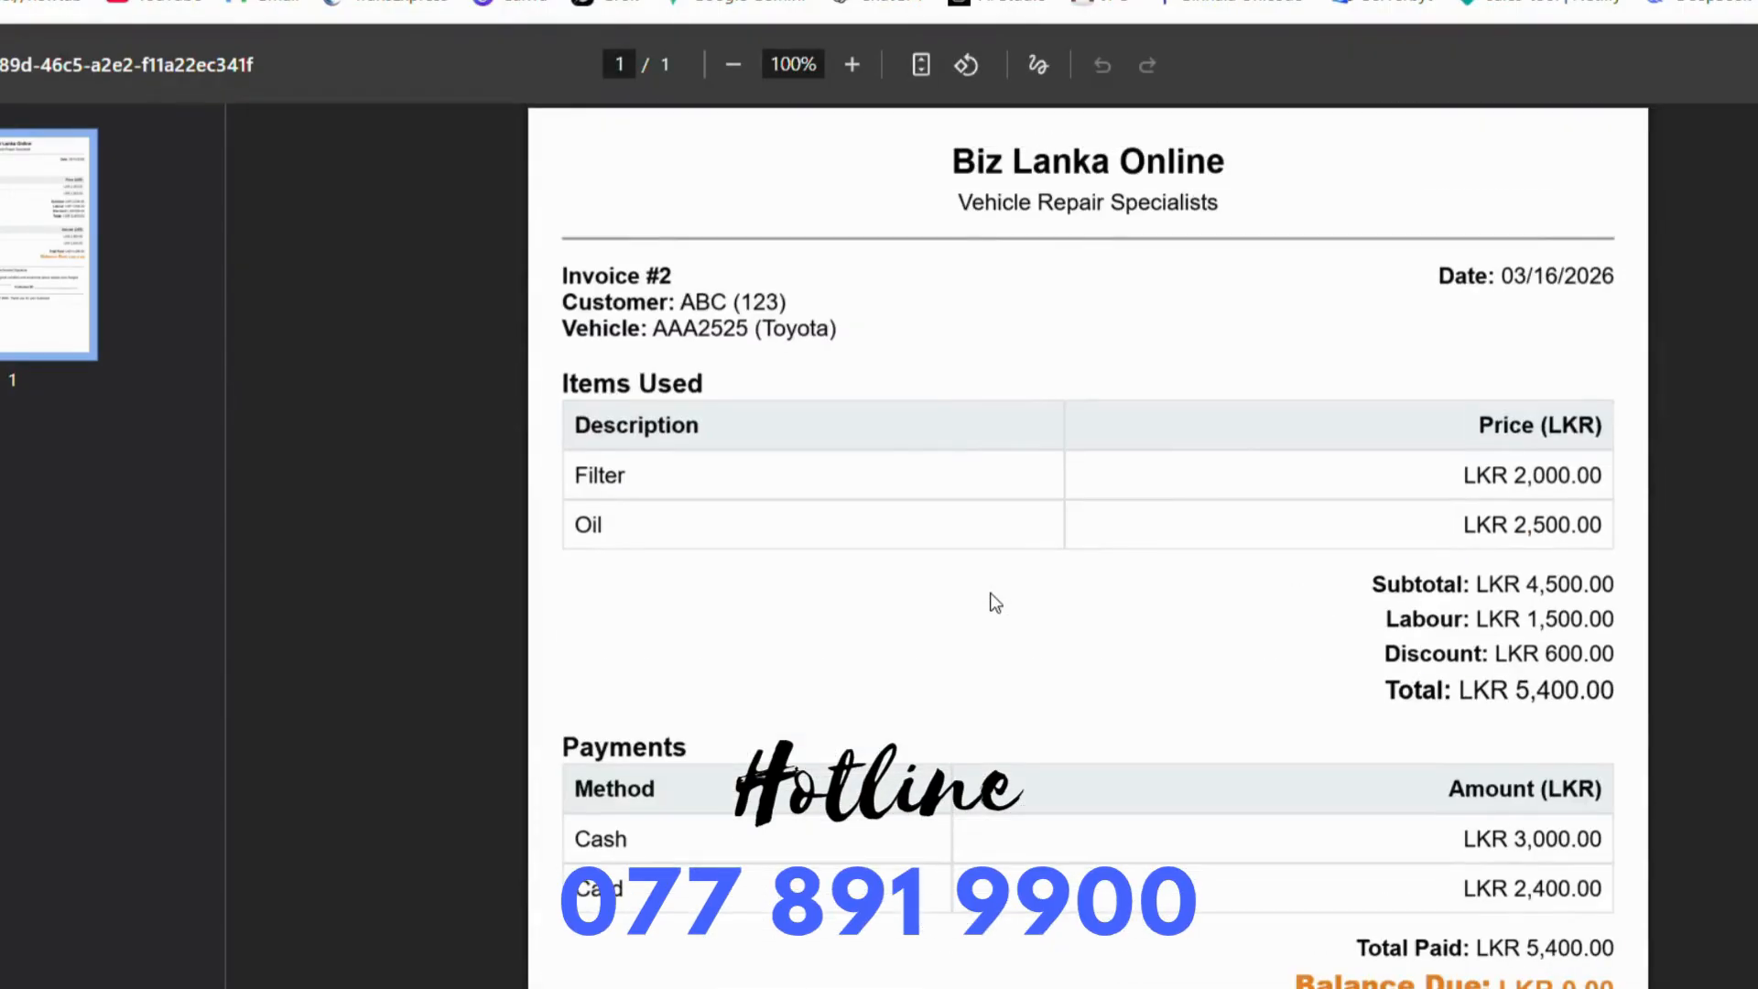
pyautogui.scroll(-5, 996, 601)
pyautogui.scroll(5, 995, 601)
pyautogui.hotkey('ctrl', 'w')
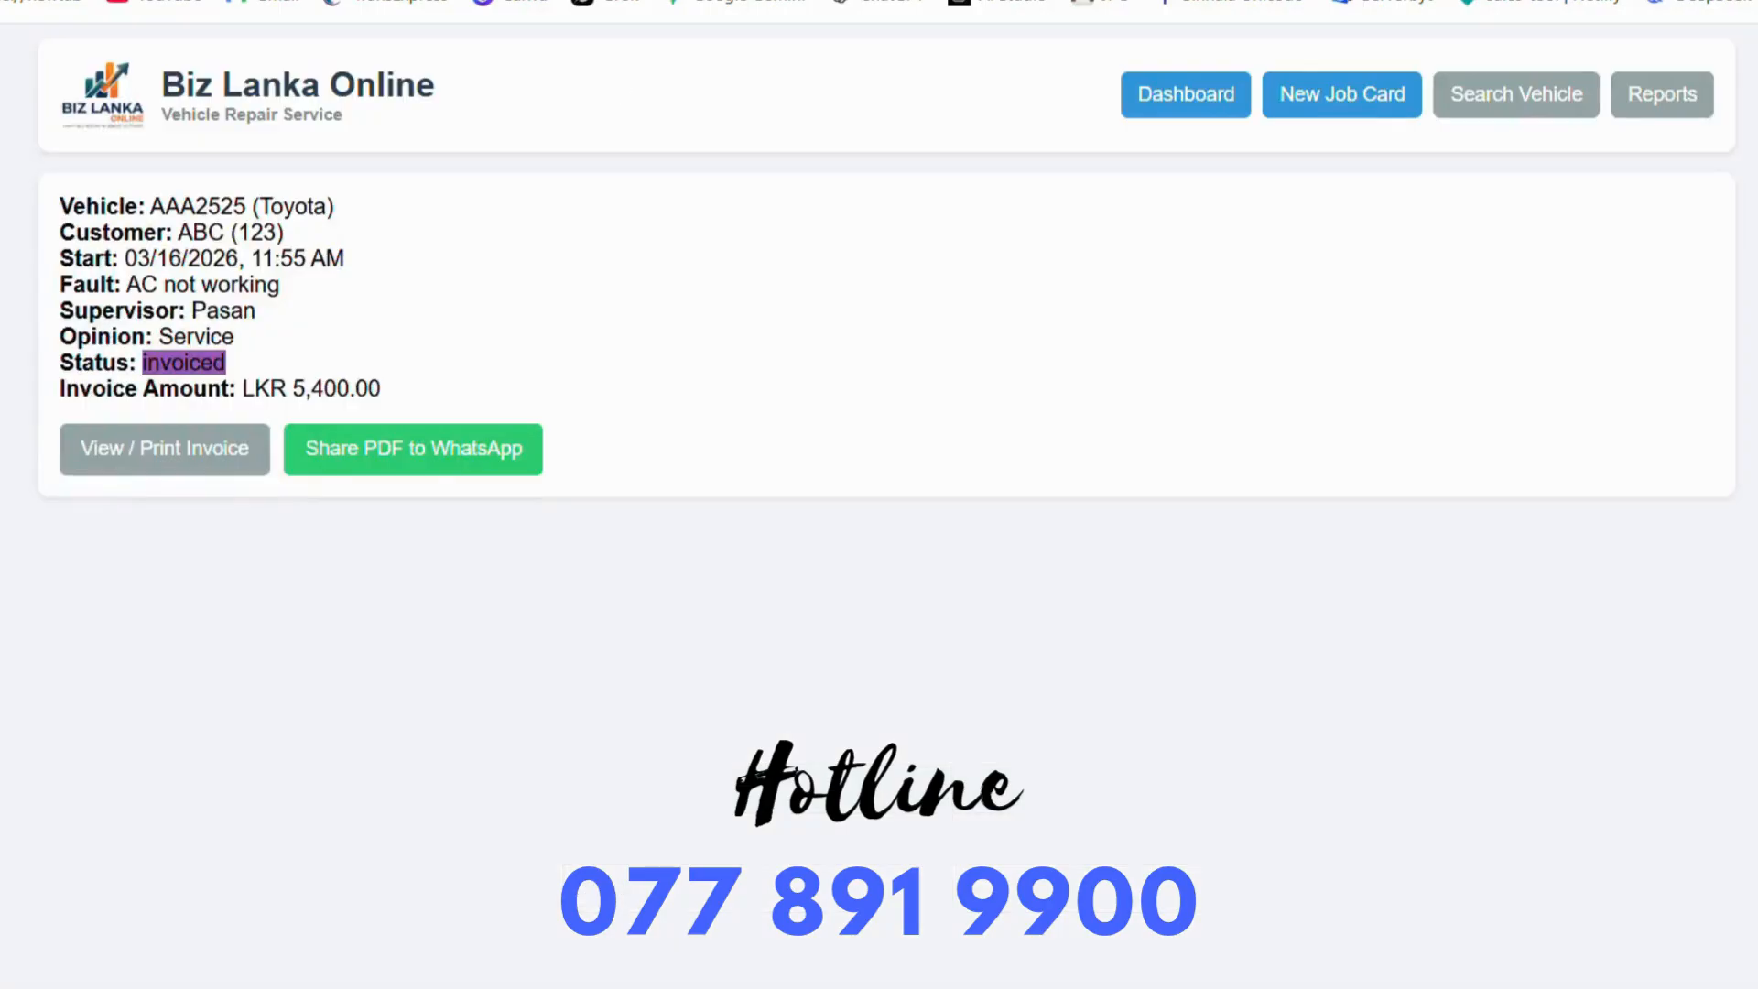
pyautogui.click(1169, 111)
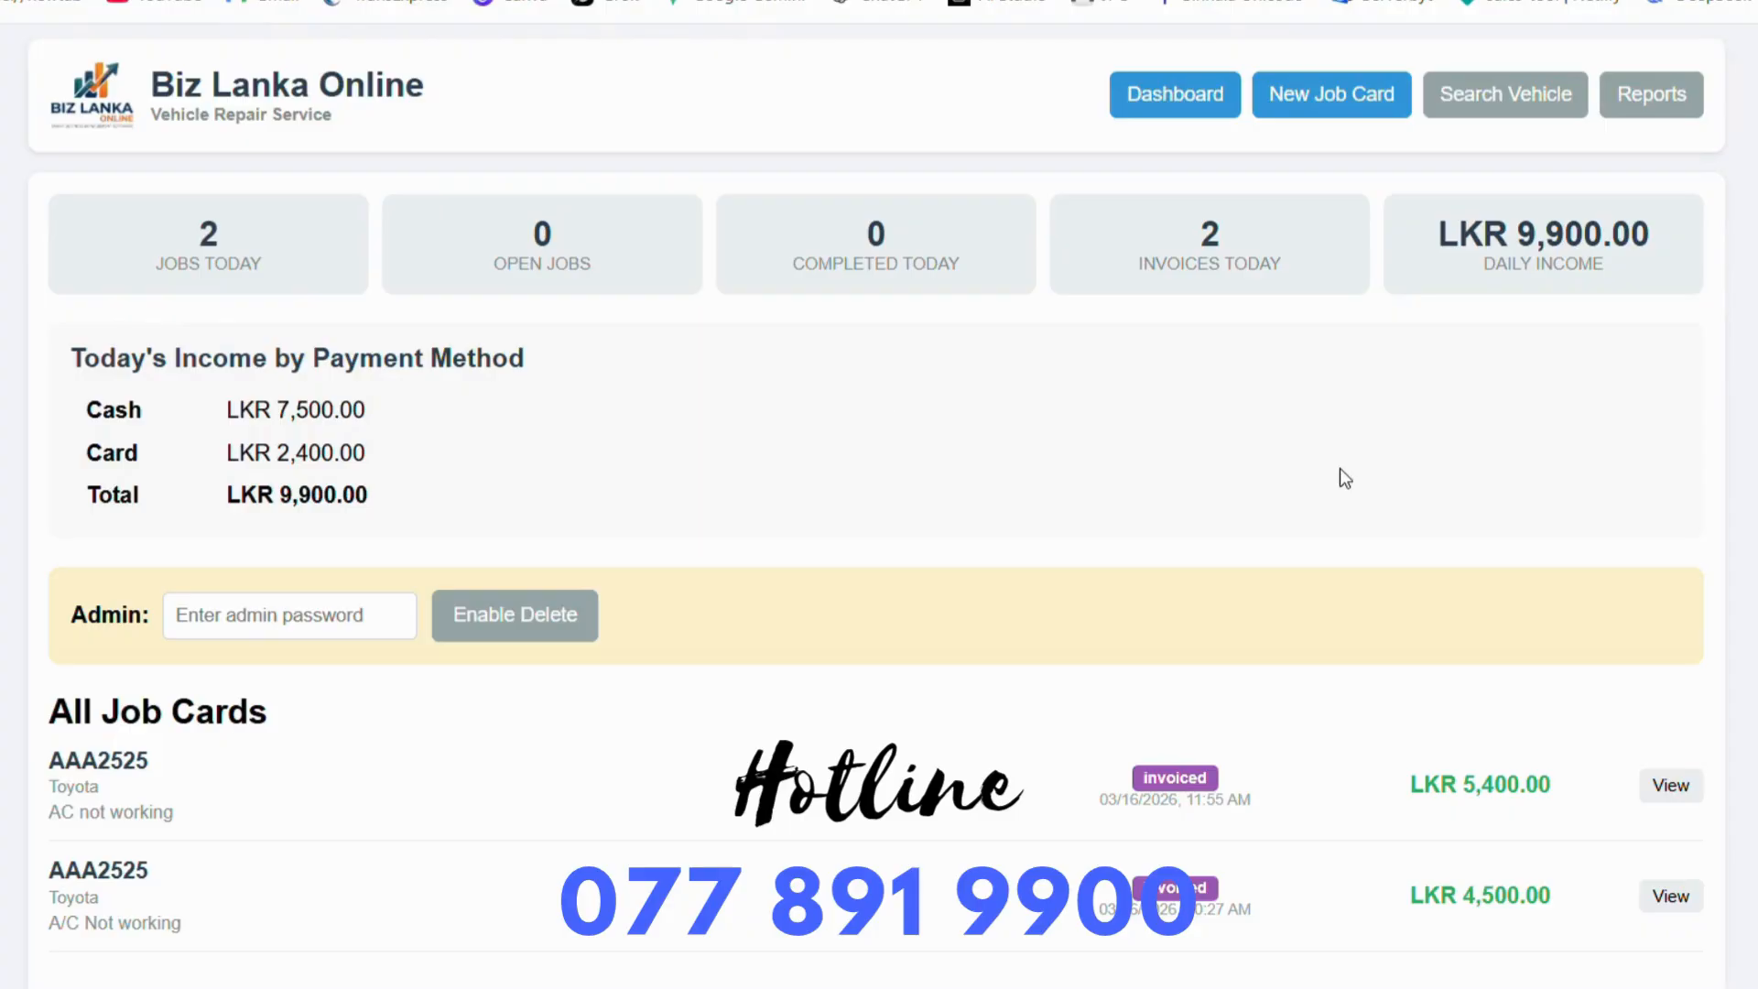
# Generate a payment report from 03/01/2026 to 03/31/2026 and return to the dashboard.
pyautogui.click(1645, 112)
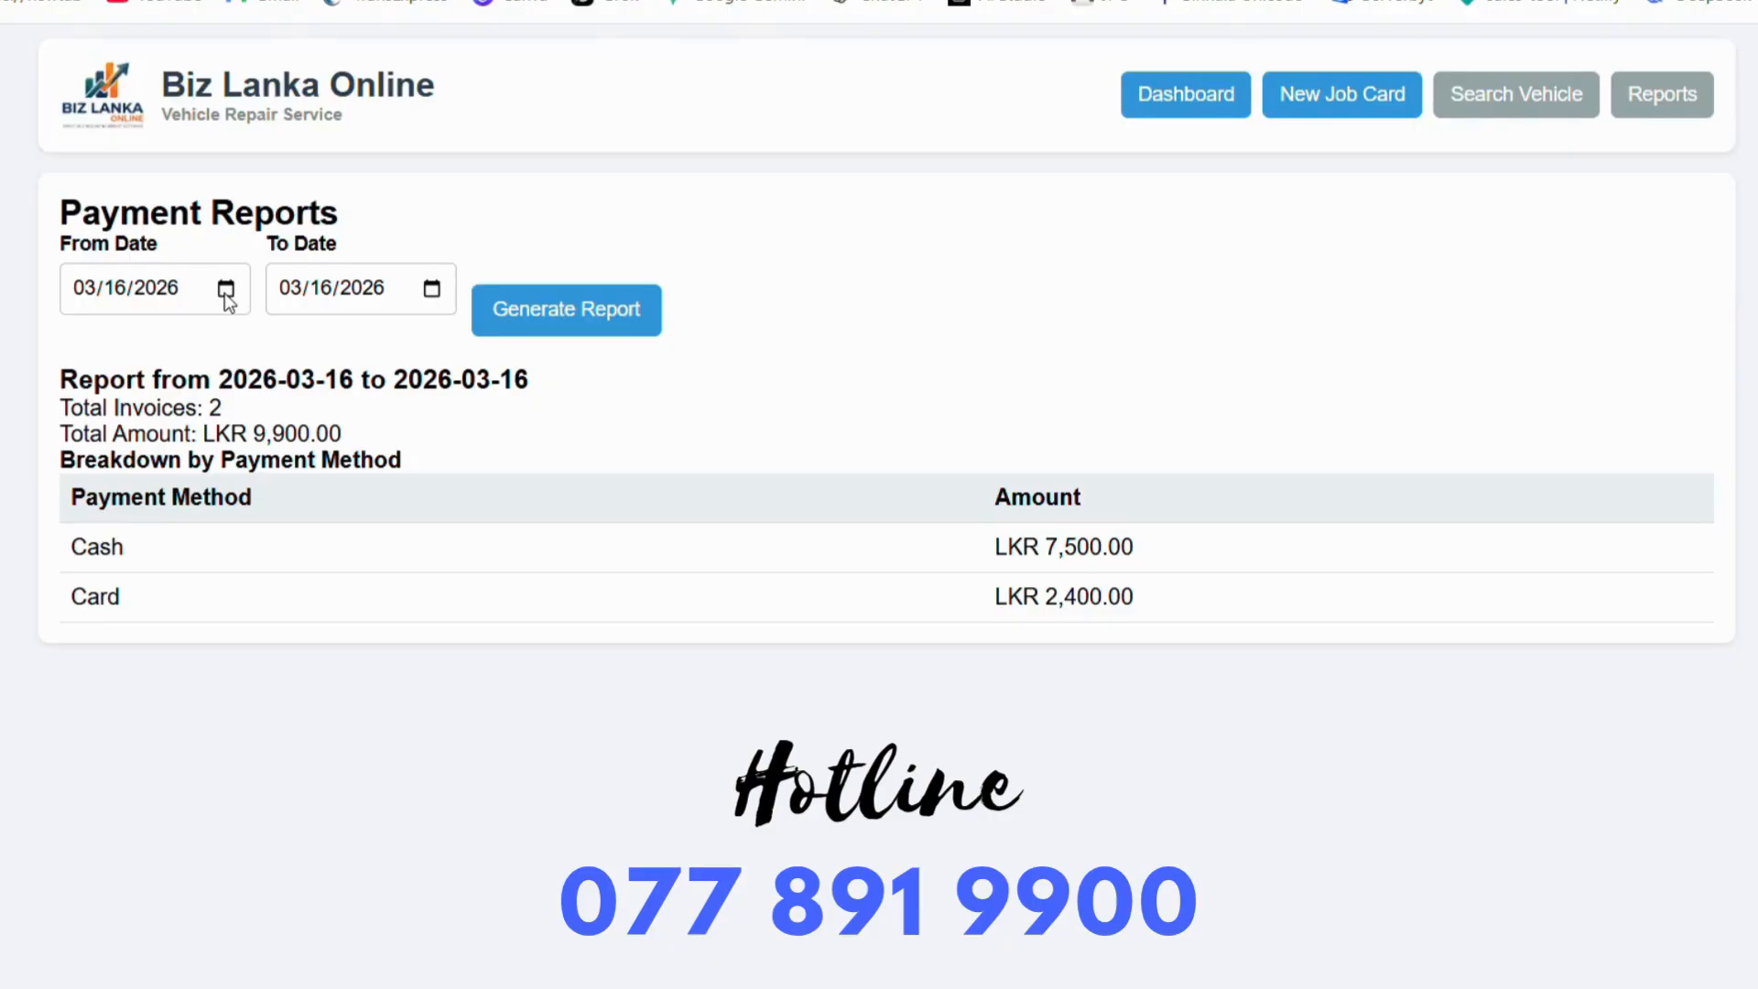
pyautogui.click(105, 438)
pyautogui.click(383, 595)
pyautogui.click(606, 327)
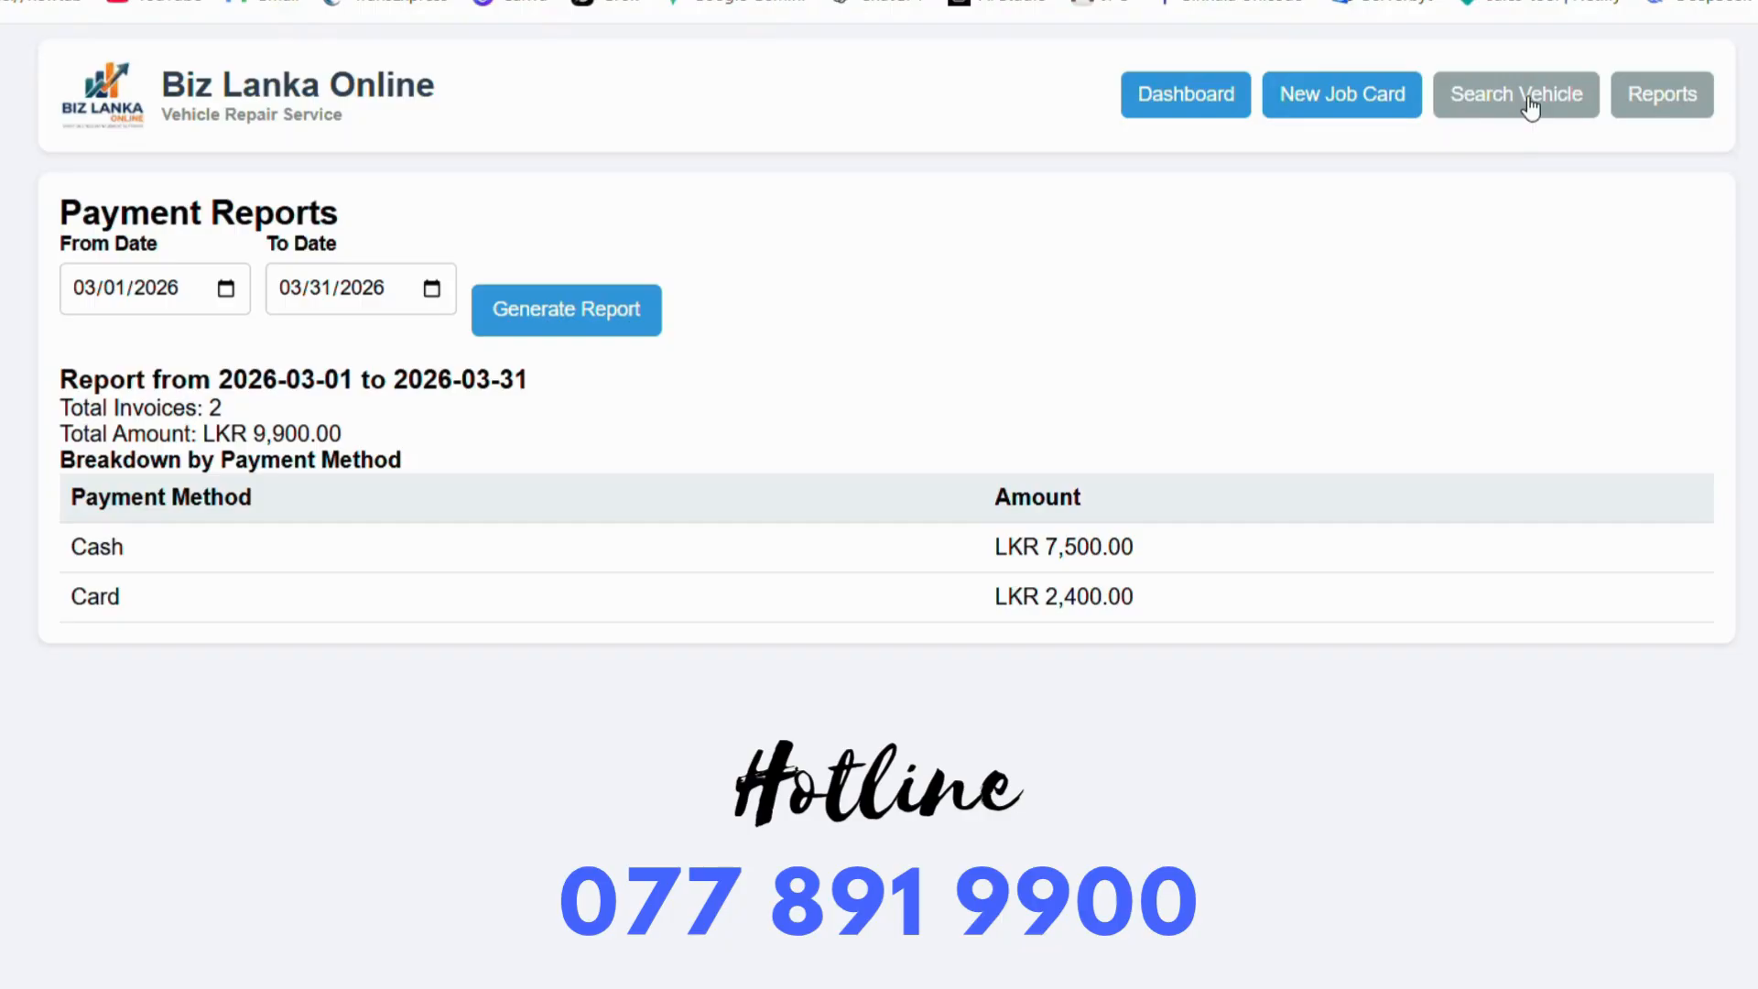
pyautogui.click(1212, 102)
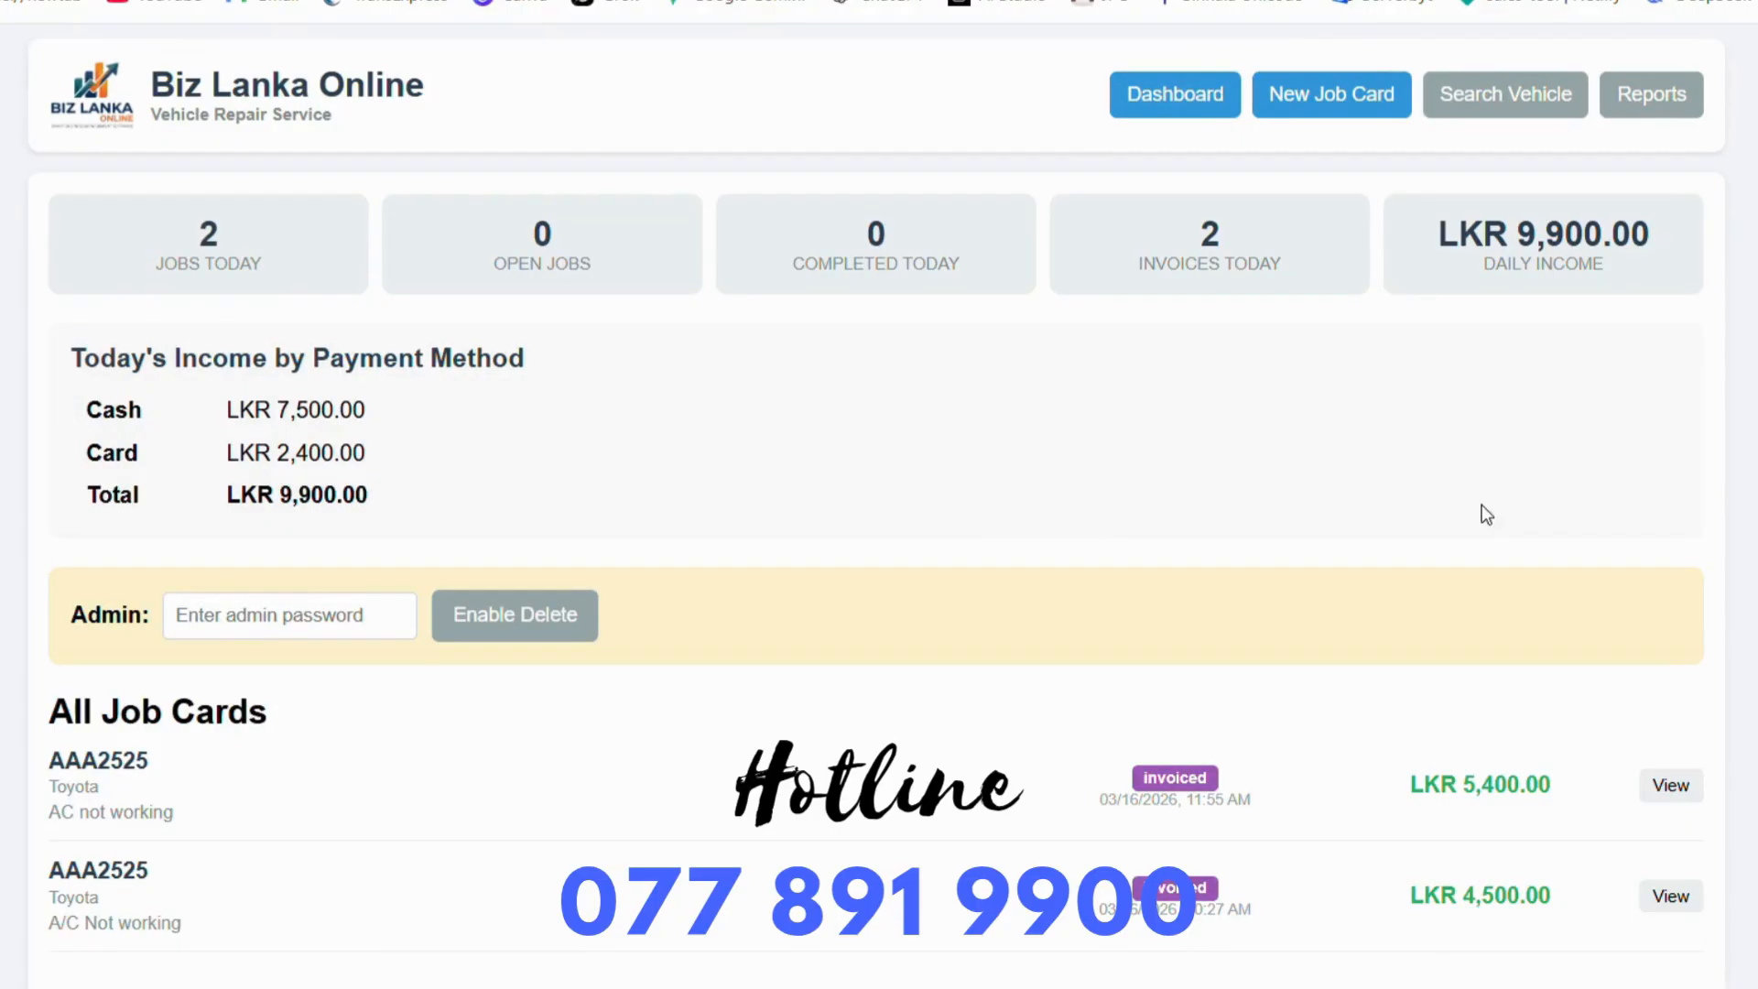
# Search for vehicle AAA2525 and open its invoiced job card with the fault "A/C Not working".
pyautogui.click(1483, 111)
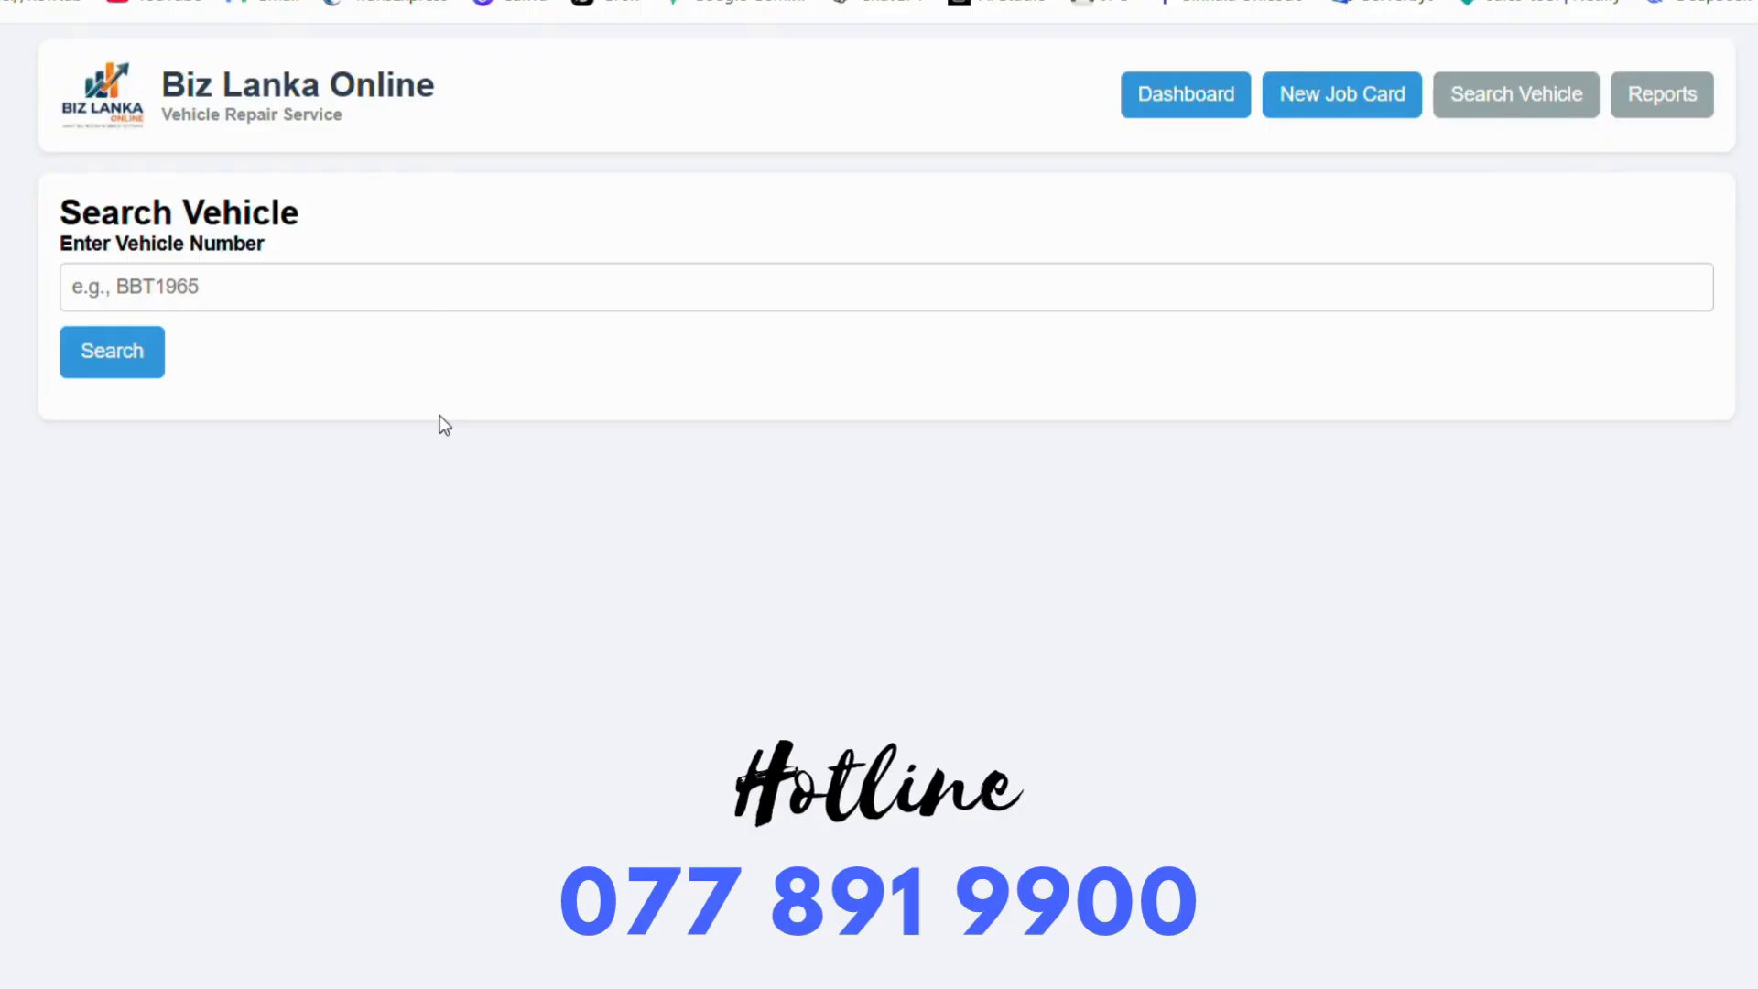
pyautogui.click(410, 303)
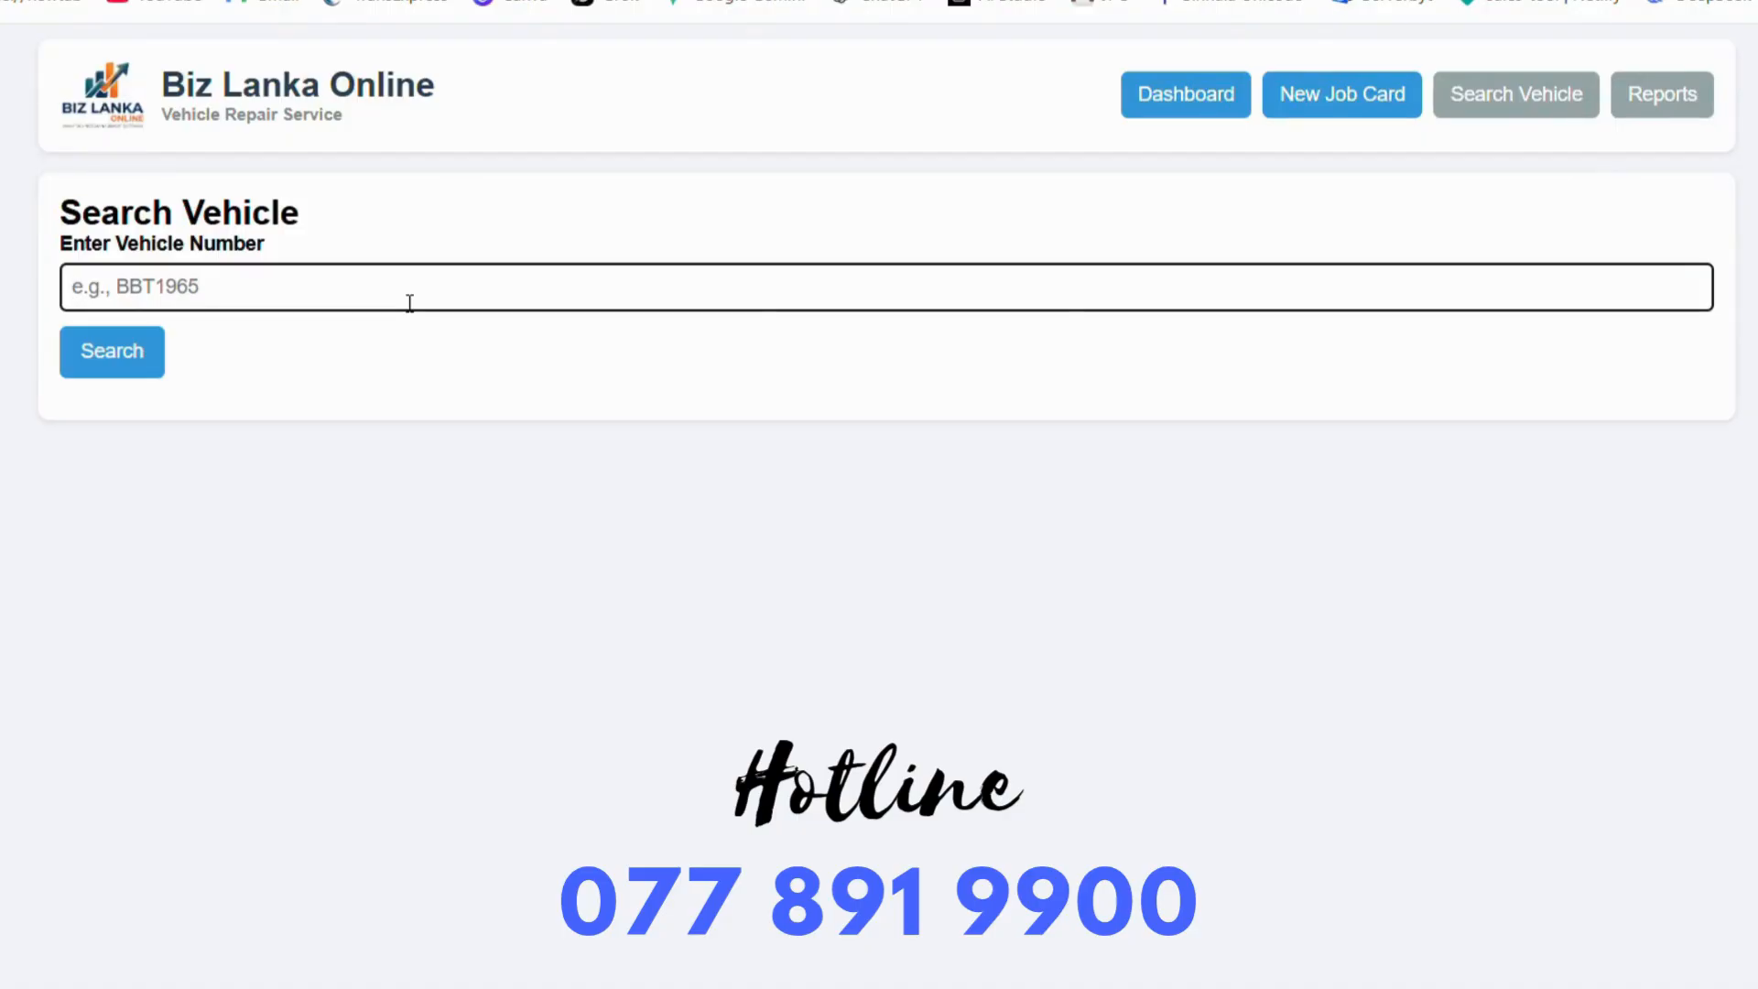
pyautogui.write('AAA2525')
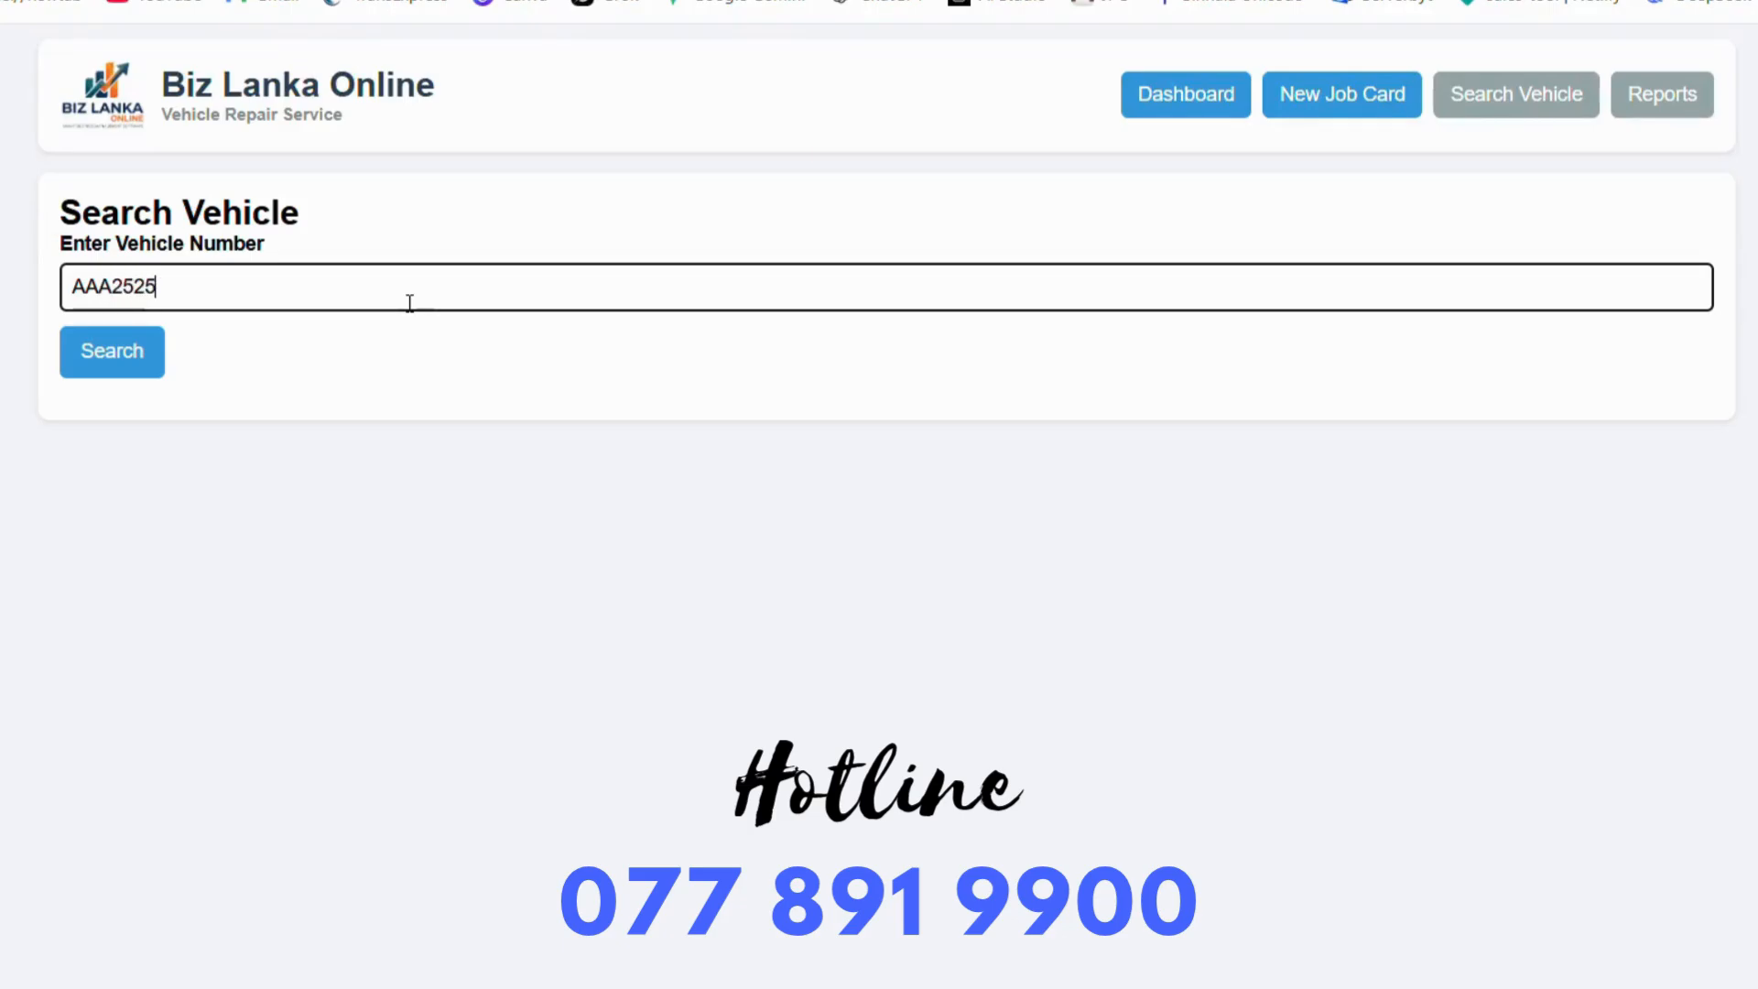
pyautogui.click(142, 350)
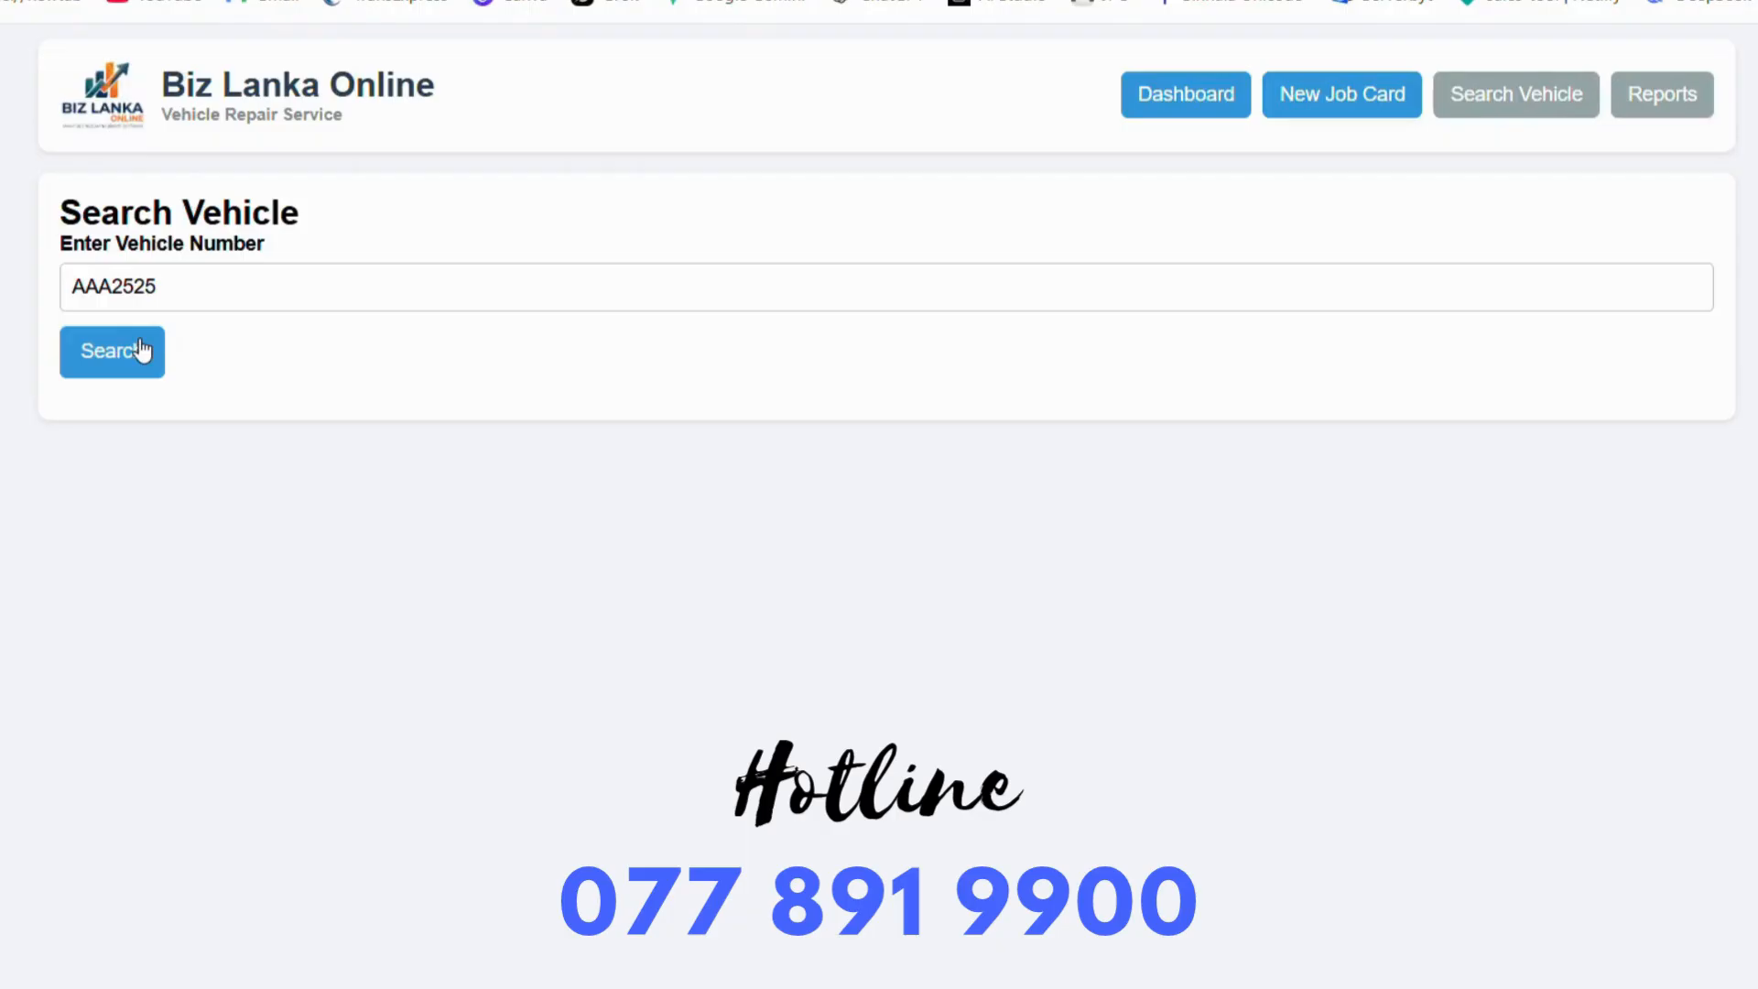
pyautogui.click(142, 349)
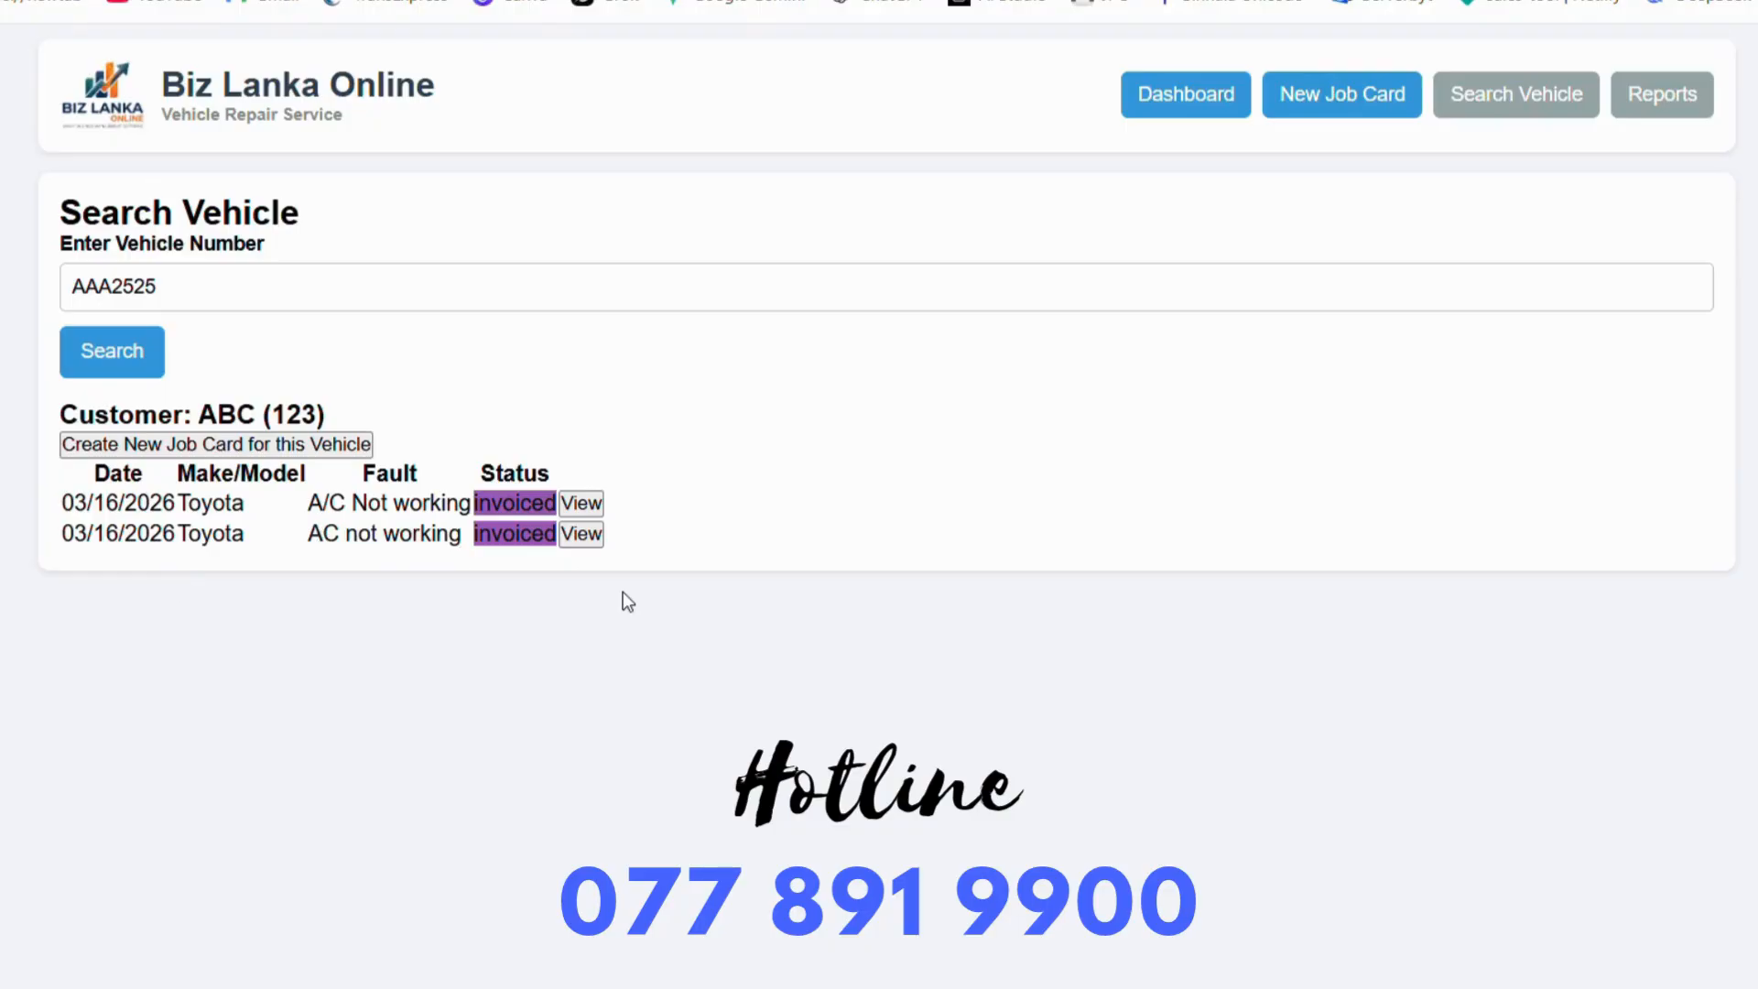
pyautogui.click(593, 505)
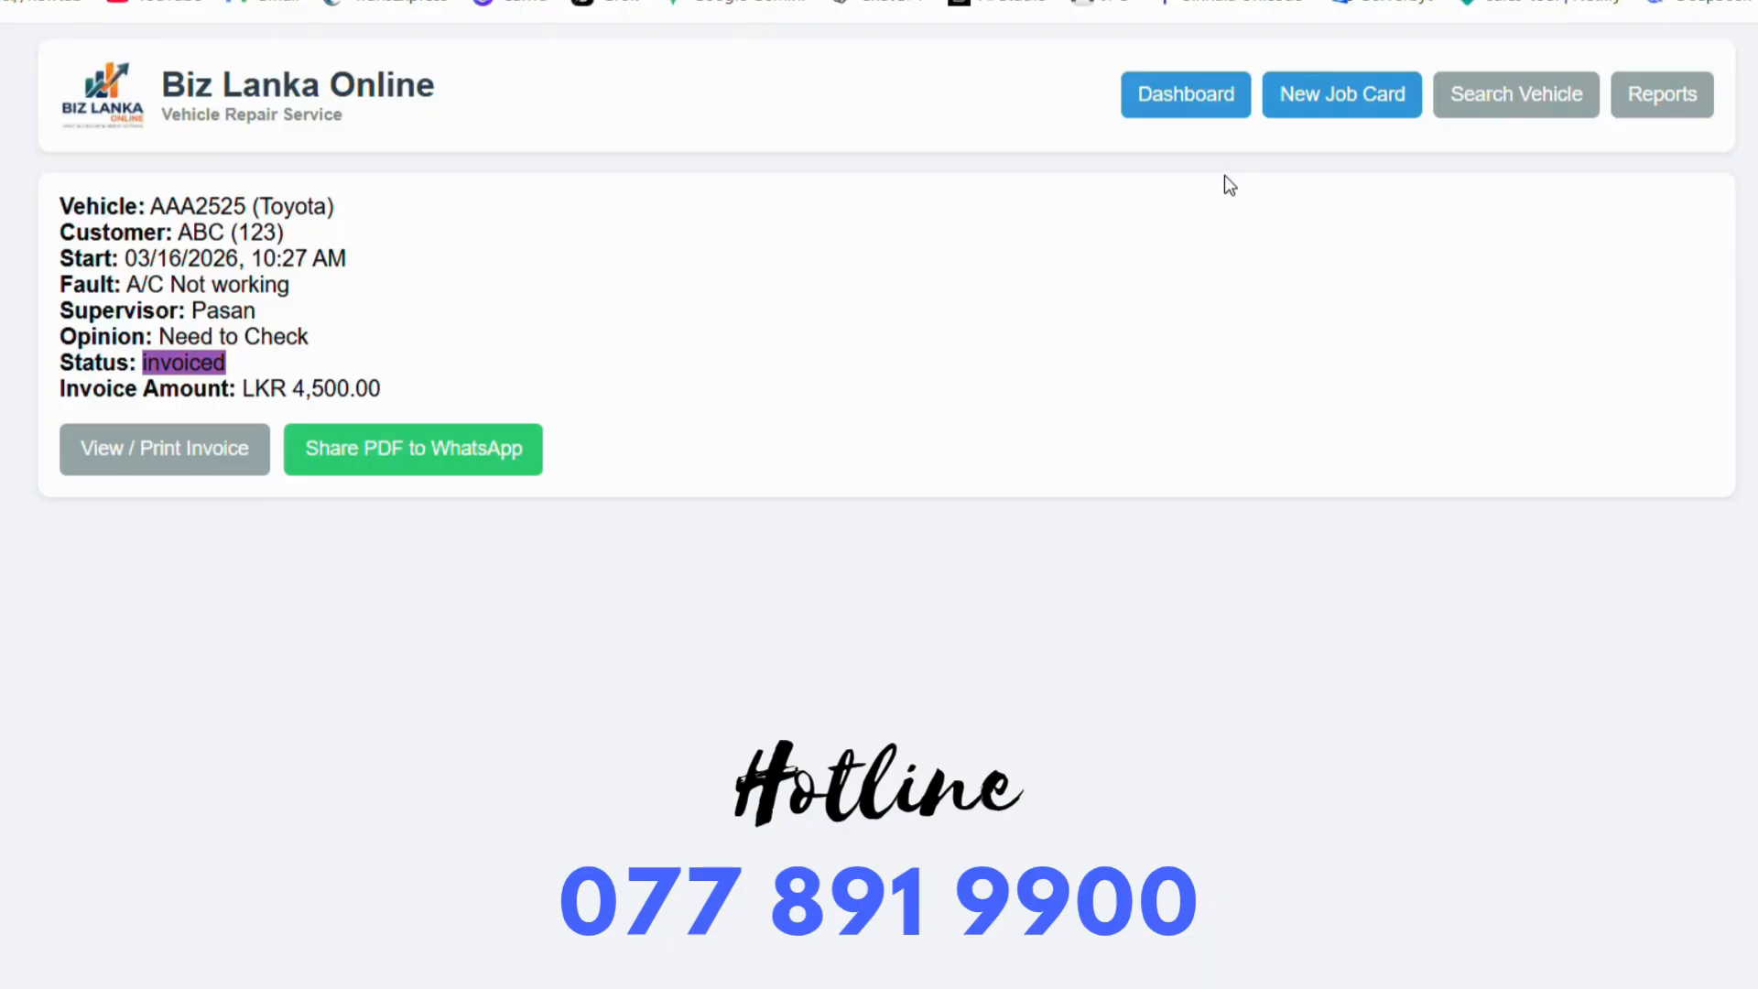
# Search for vehicle AAA2525 again, inspect the new job card form for it, and return to the dashboard without saving.
pyautogui.click(1520, 106)
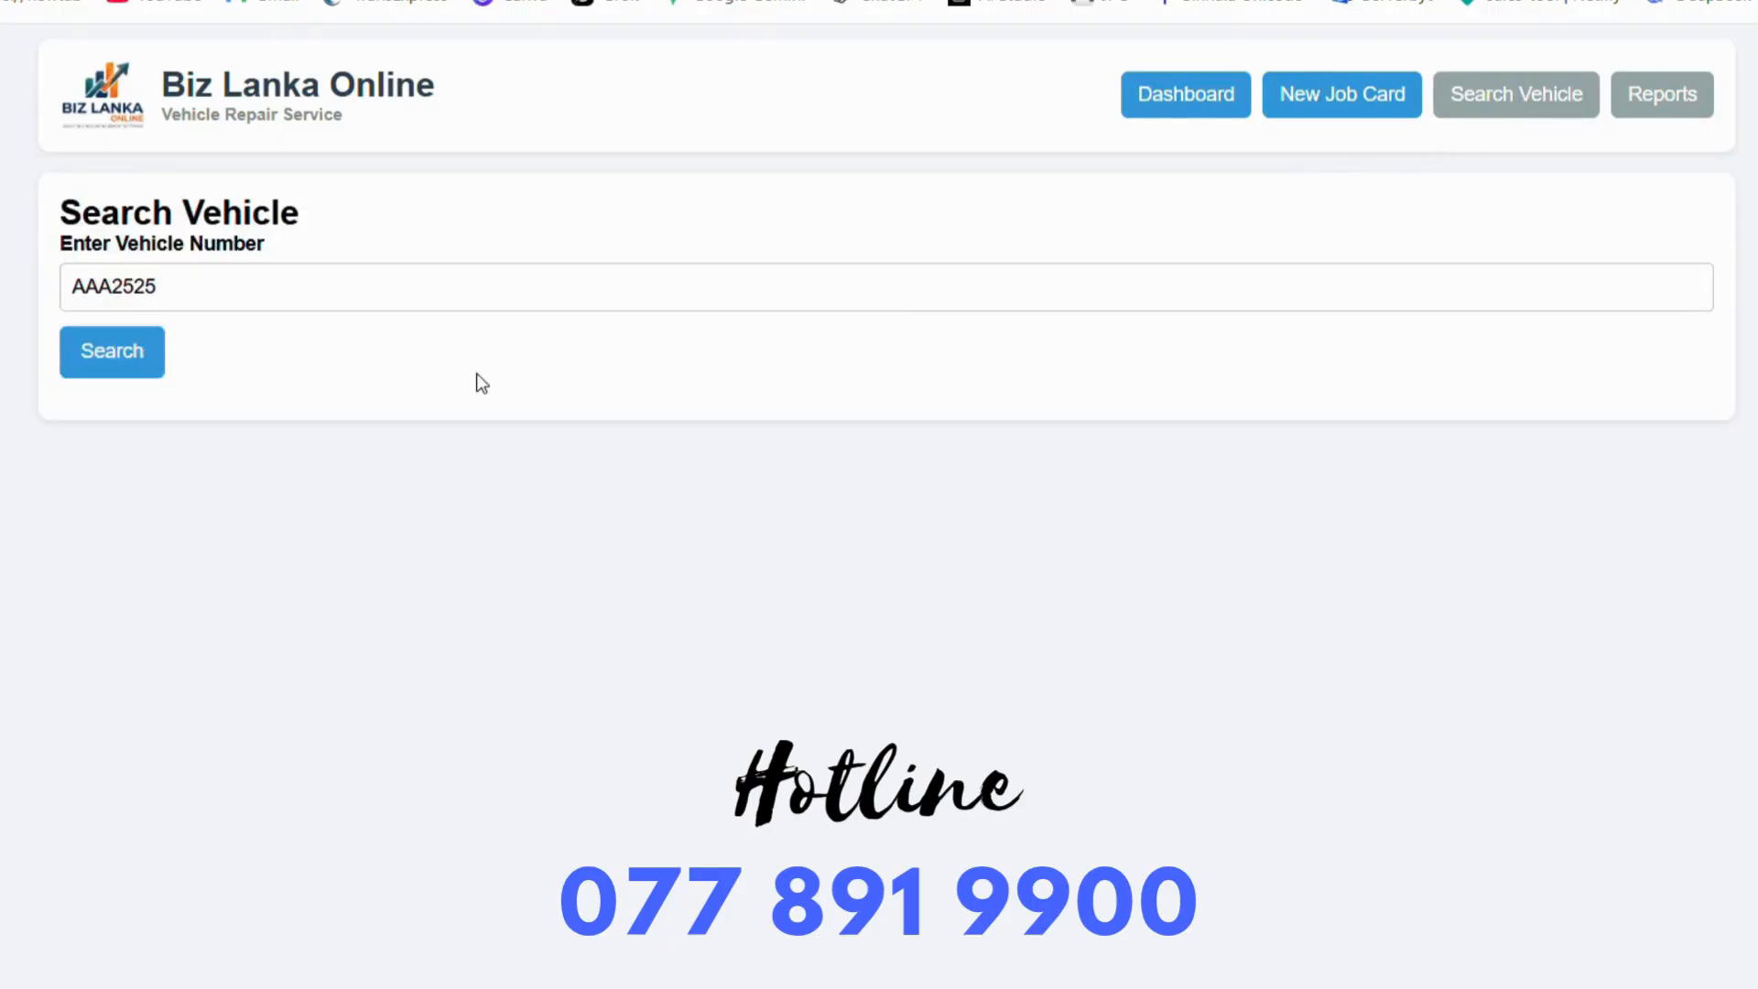
pyautogui.click(128, 372)
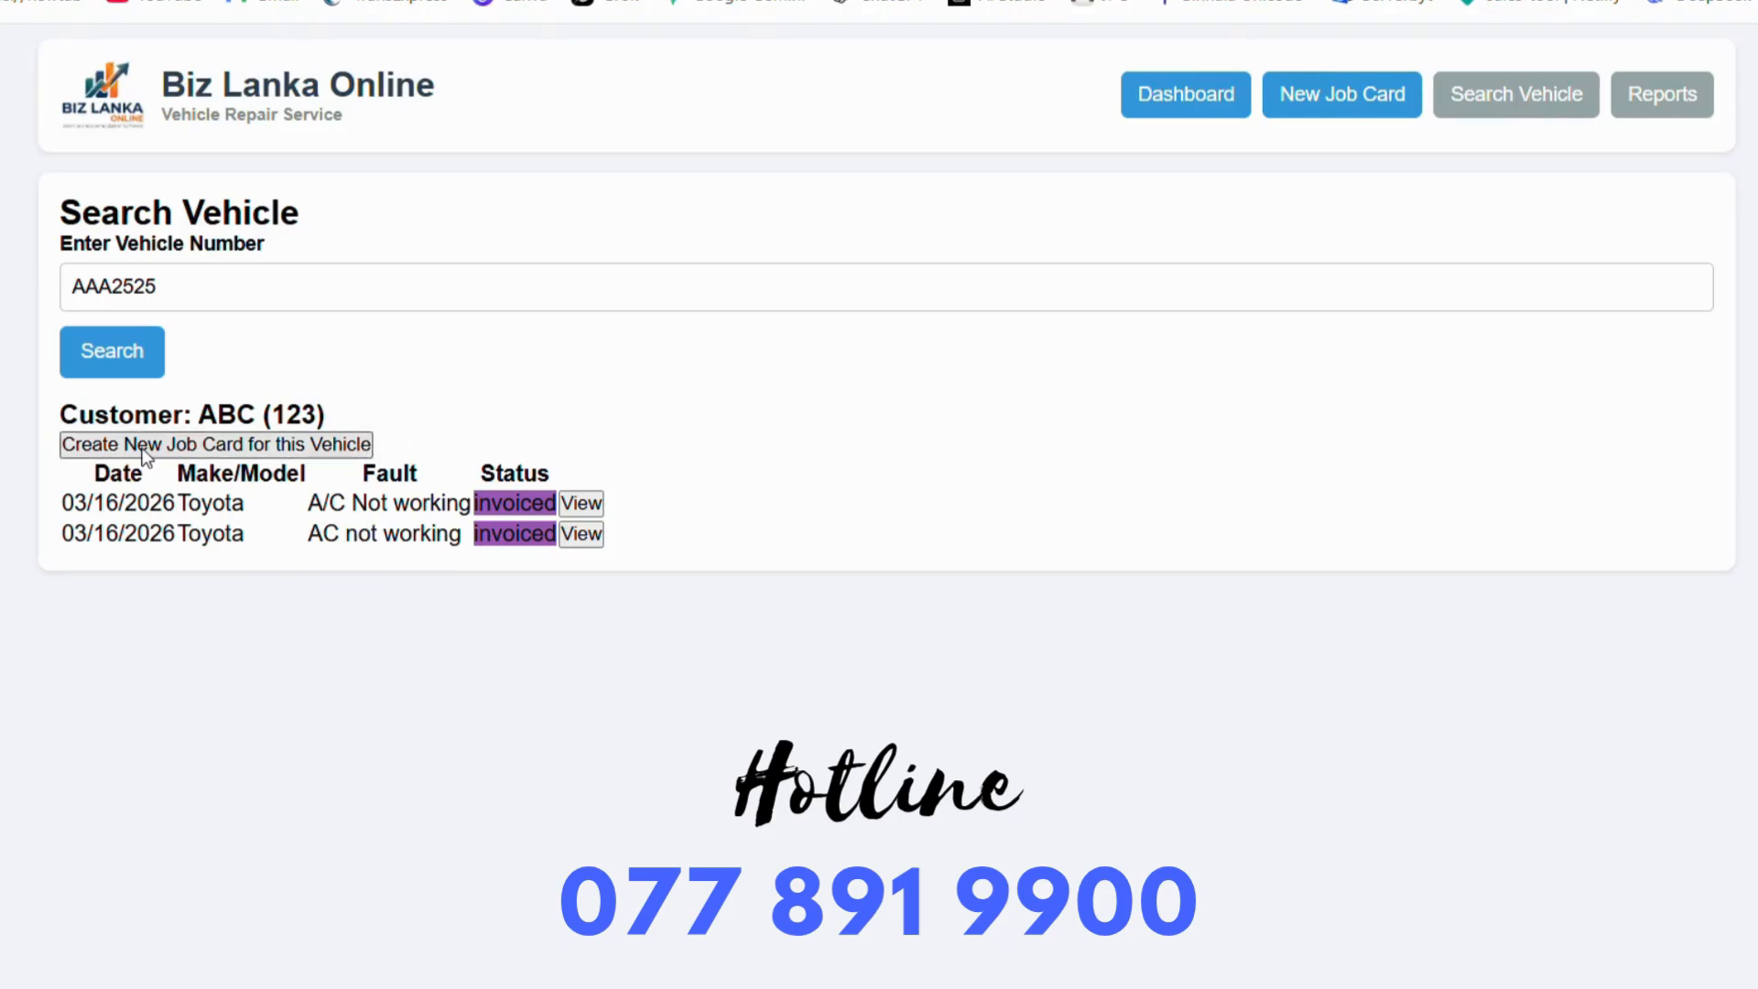
pyautogui.click(283, 448)
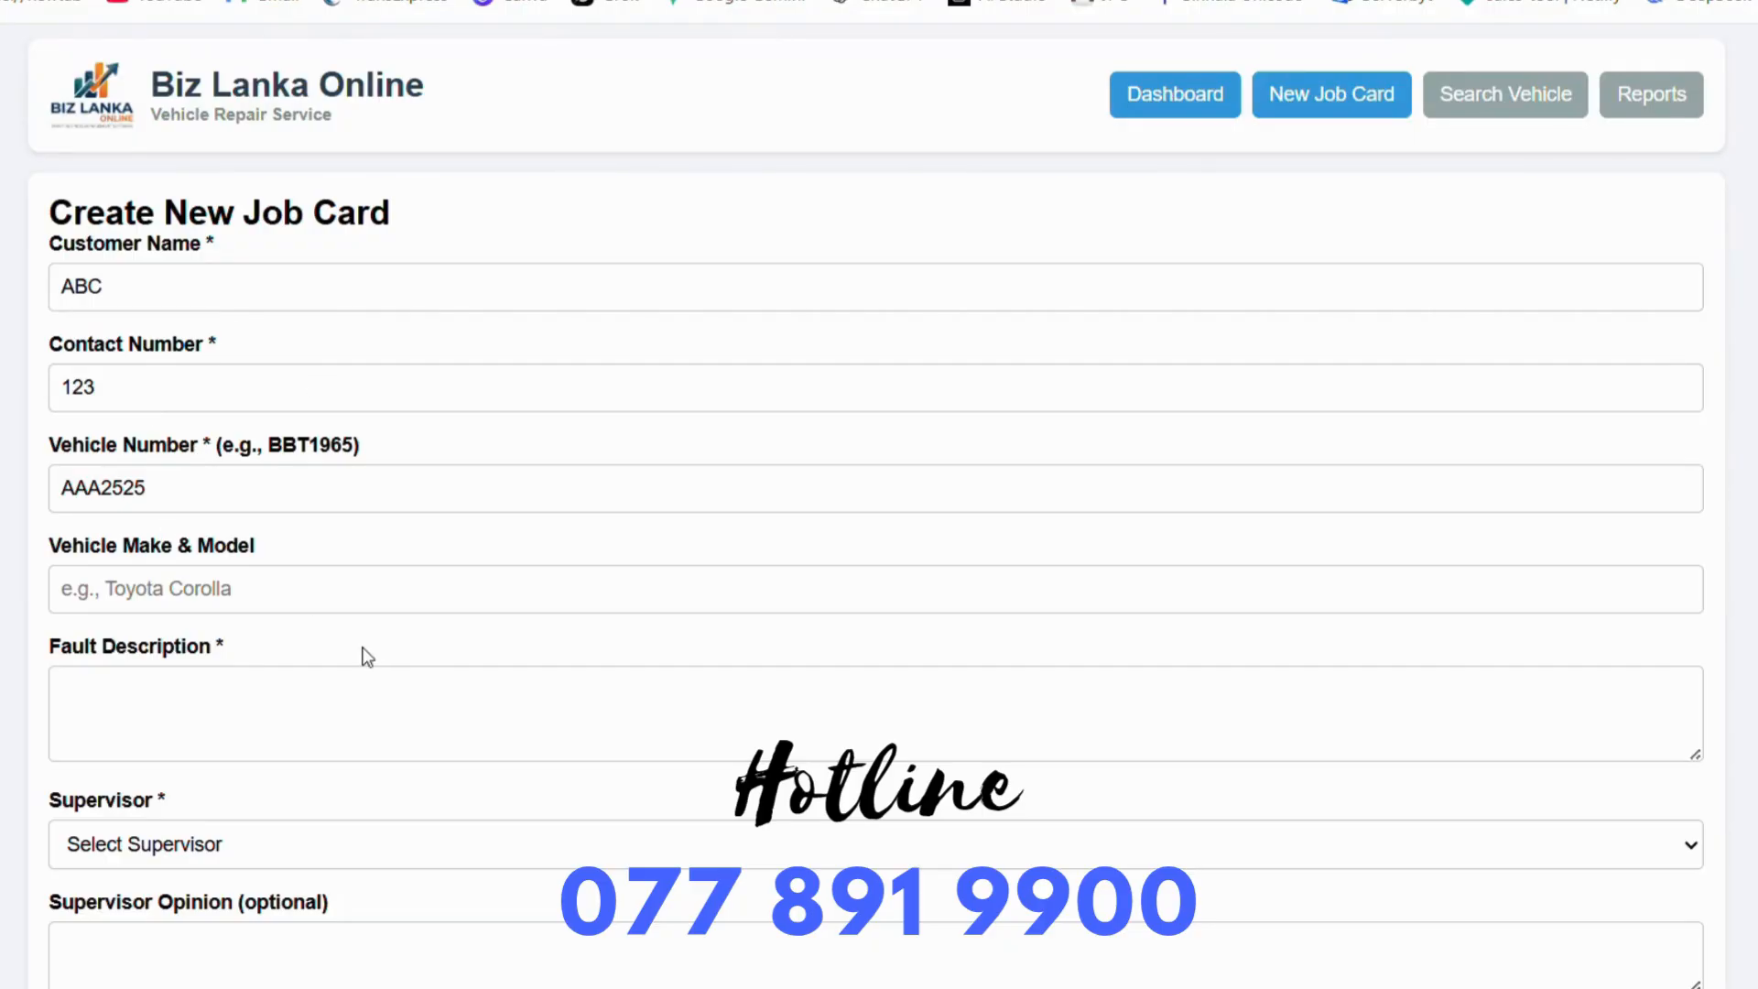
pyautogui.scroll(-2, 447, 655)
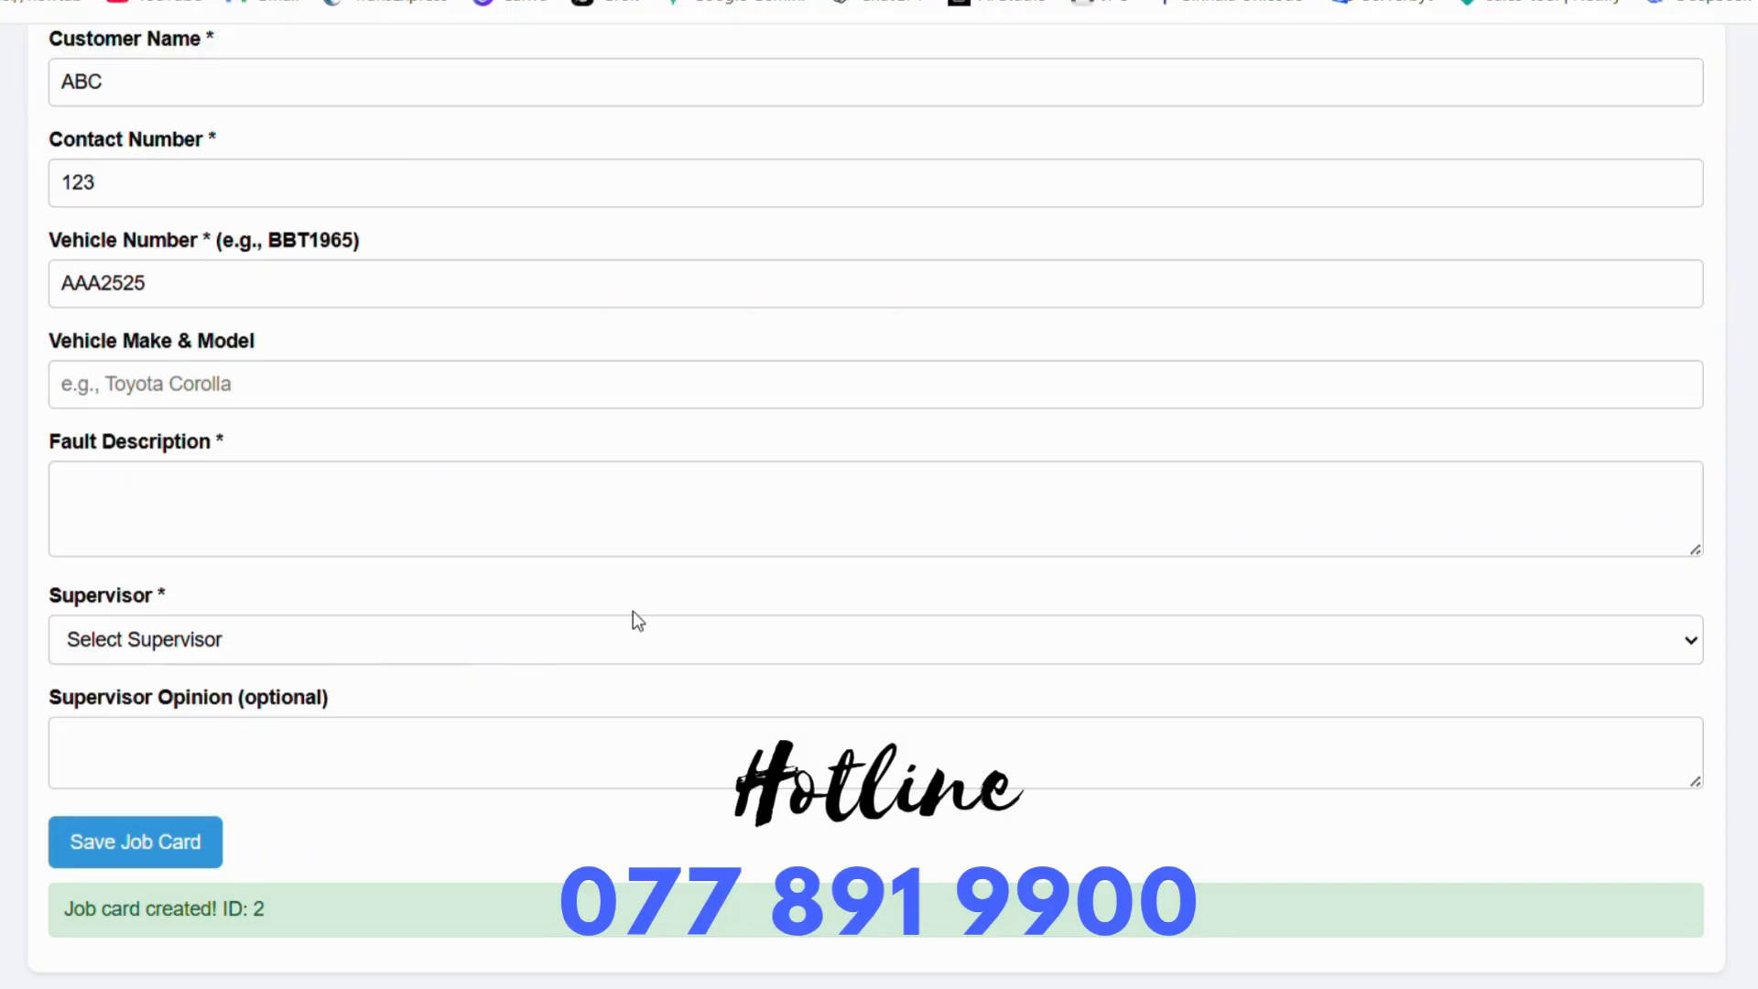
pyautogui.scroll(3, 893, 332)
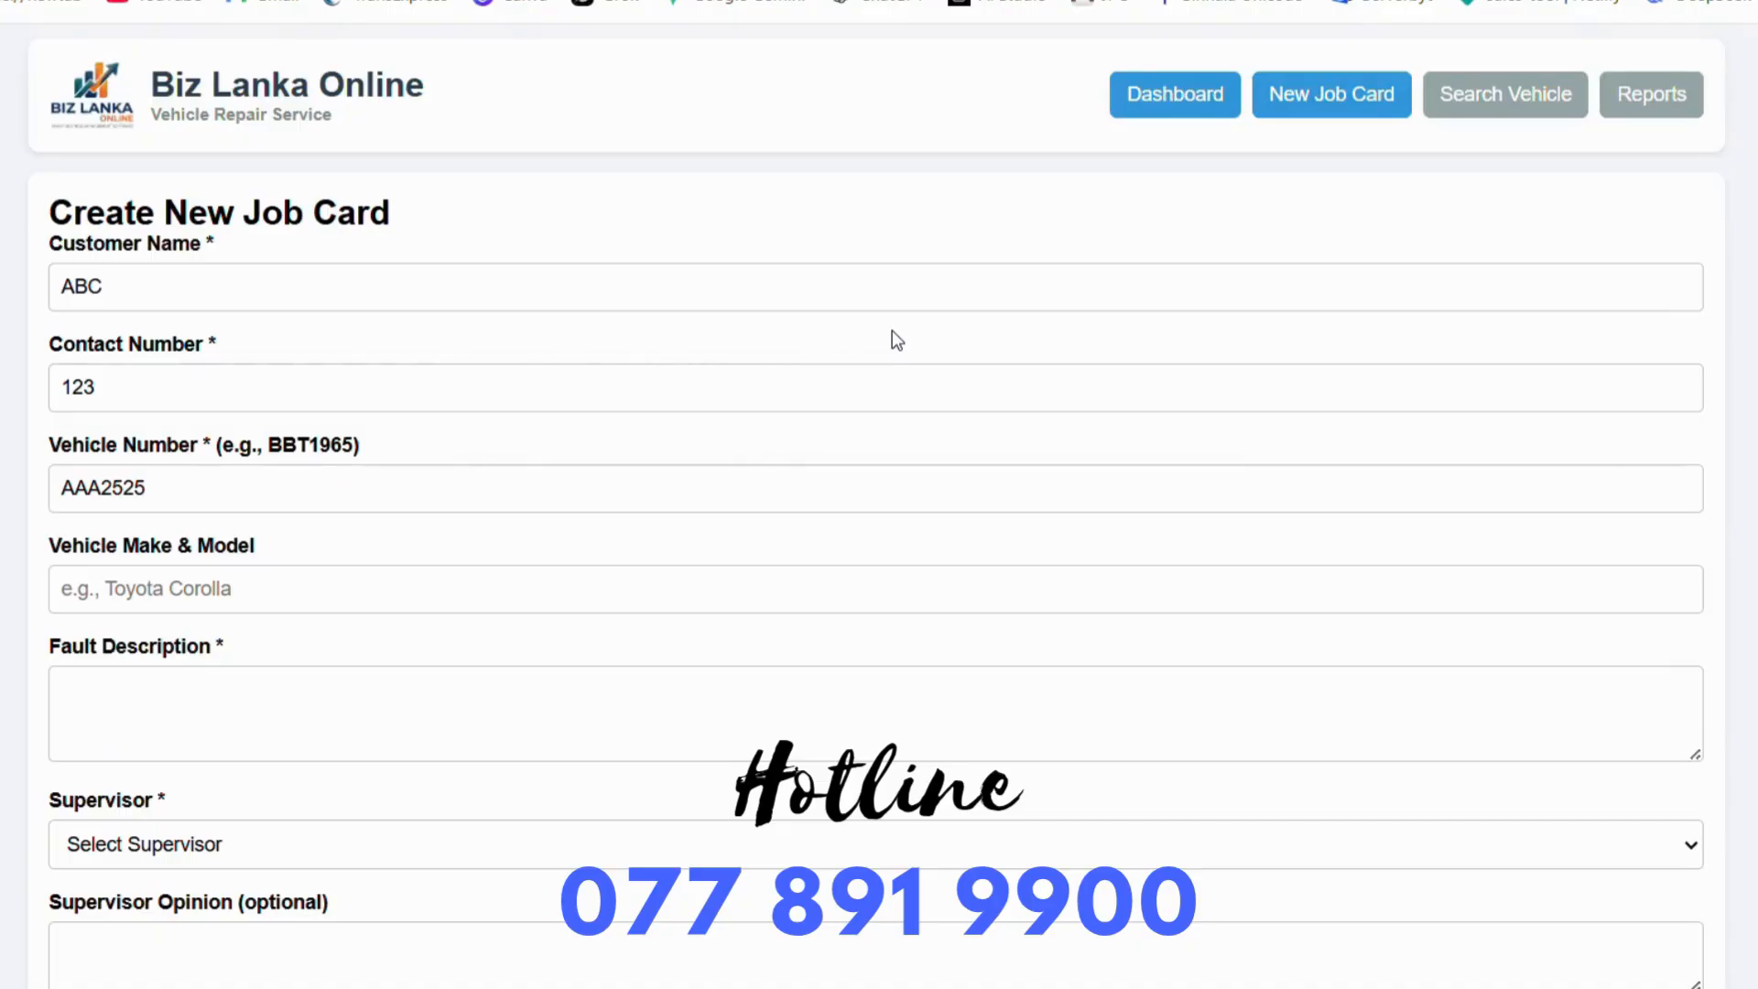
pyautogui.click(1175, 95)
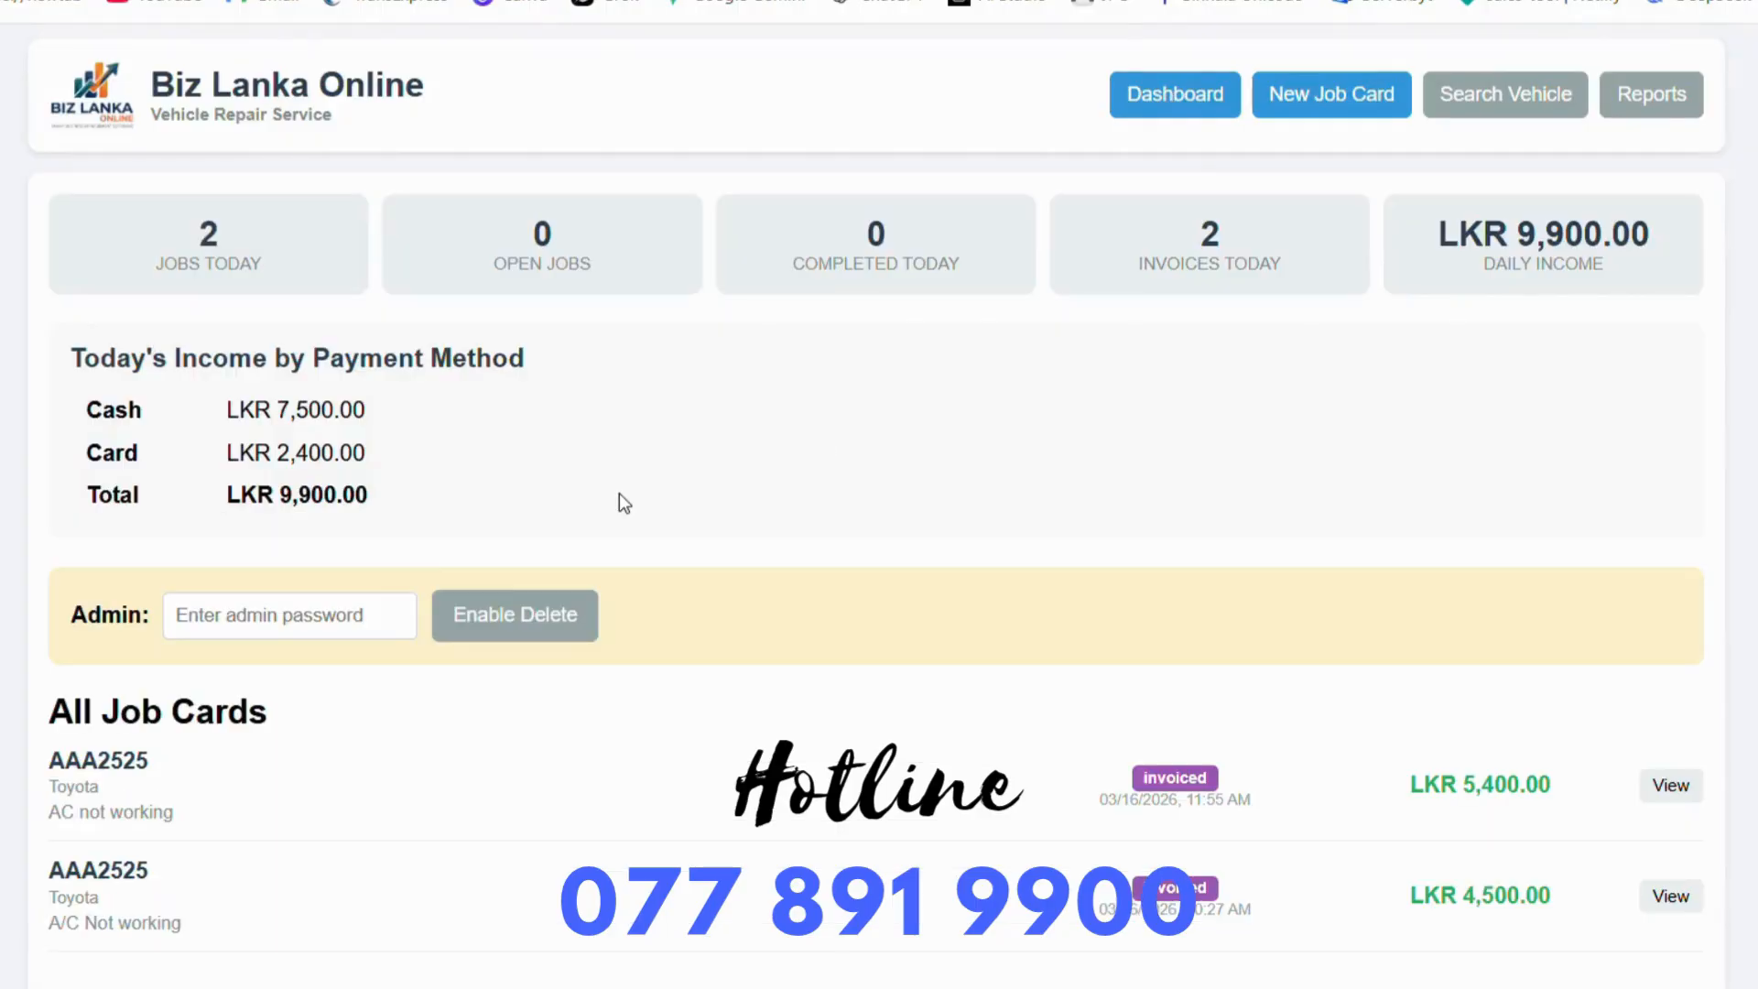